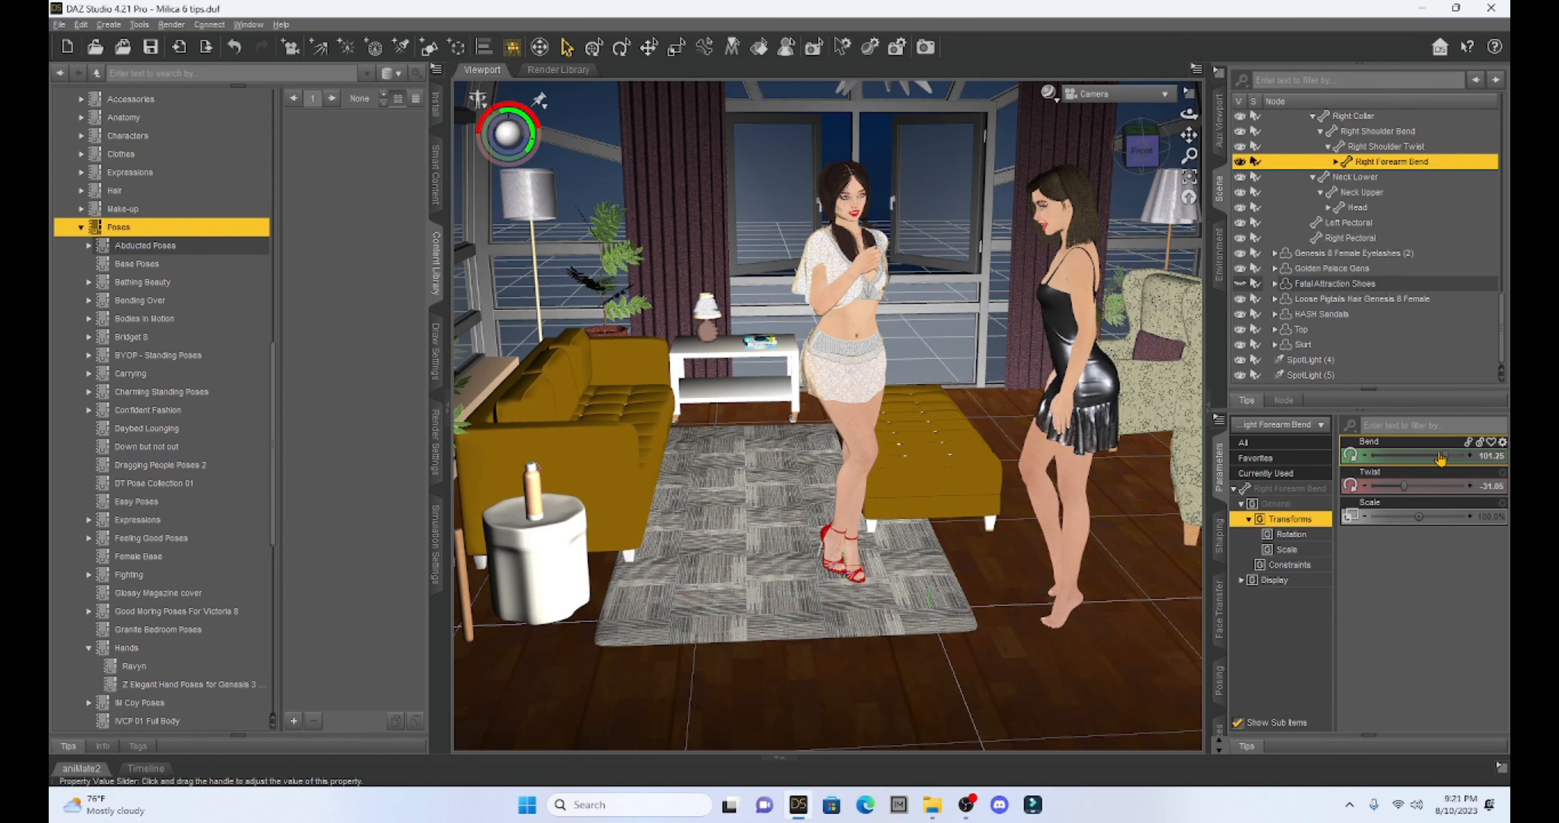
Set the dark-haired woman's right forearm Bend to 71.25 and move the tumbler from the side table to her right hand
drag(1446, 453, 1428, 446)
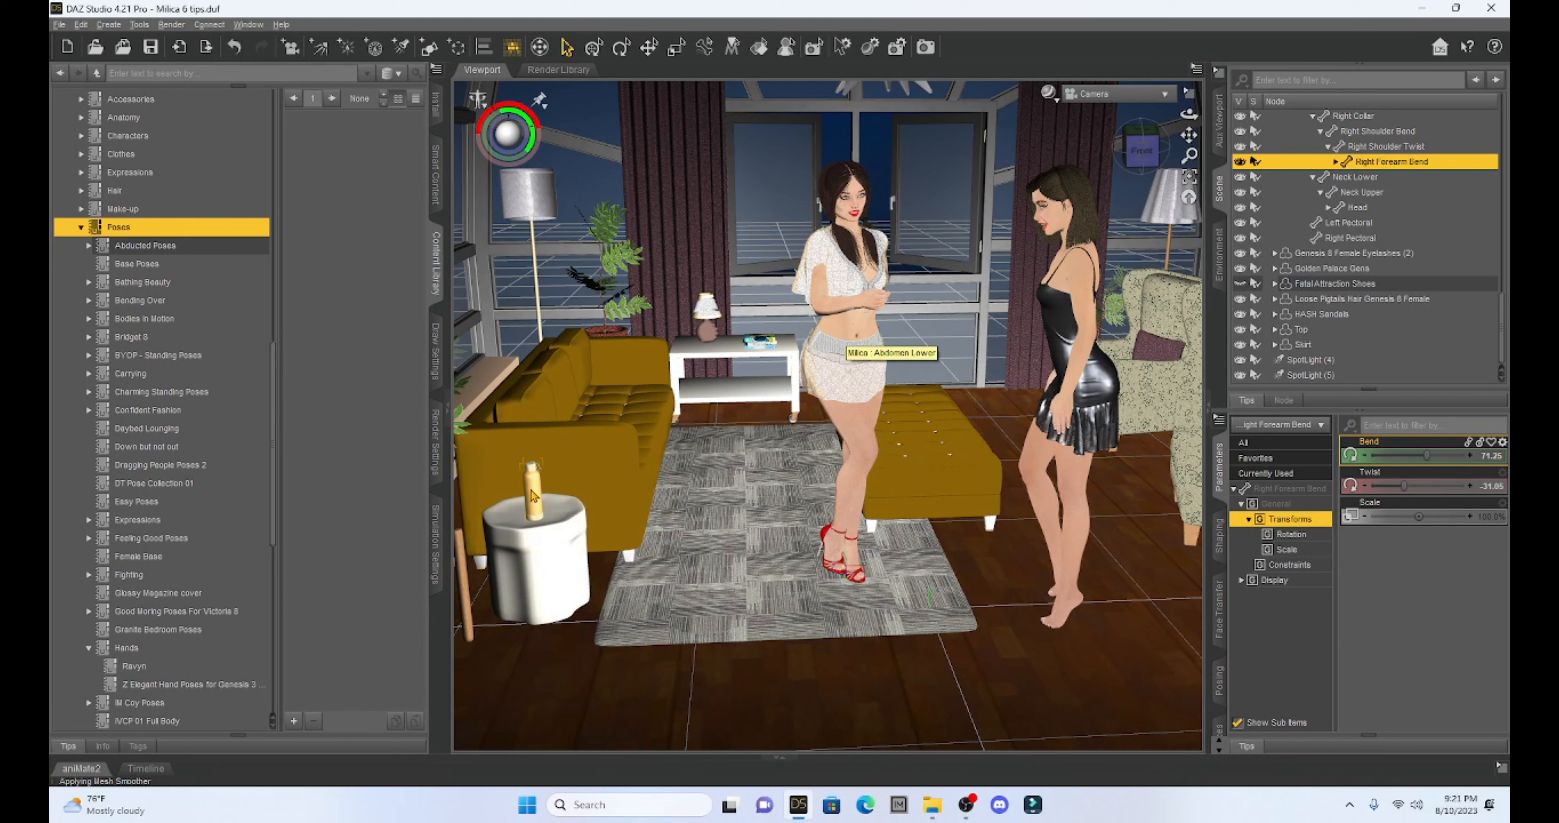
click(534, 493)
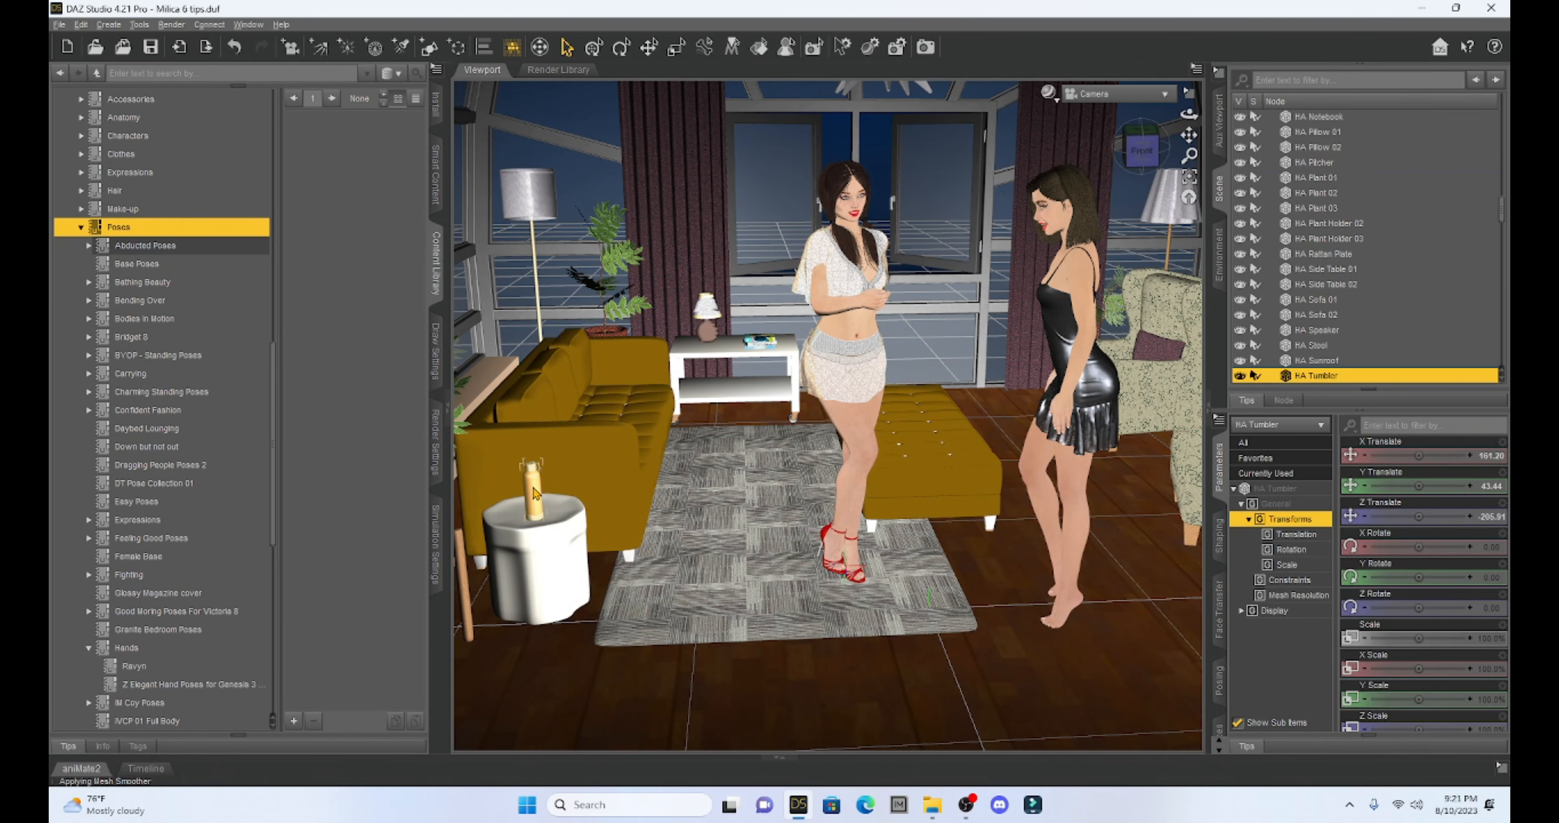
drag(1419, 486, 1450, 485)
drag(1189, 156, 1097, 284)
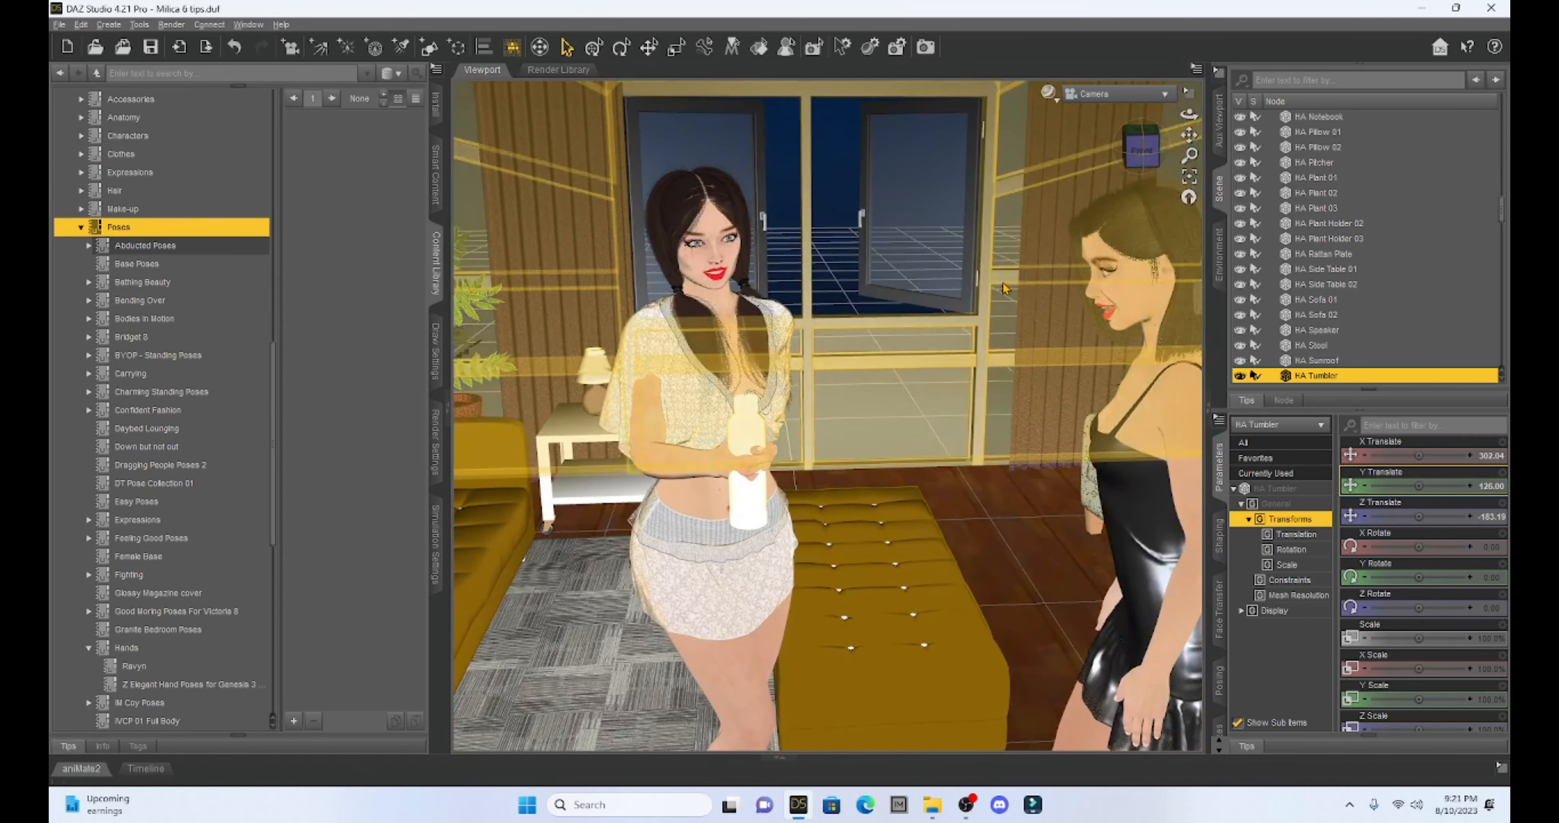
Fine-tune the tumbler's position in the hand to X Translate 303.03 and Z Translate -183.53
scroll(1006, 289, up, 5)
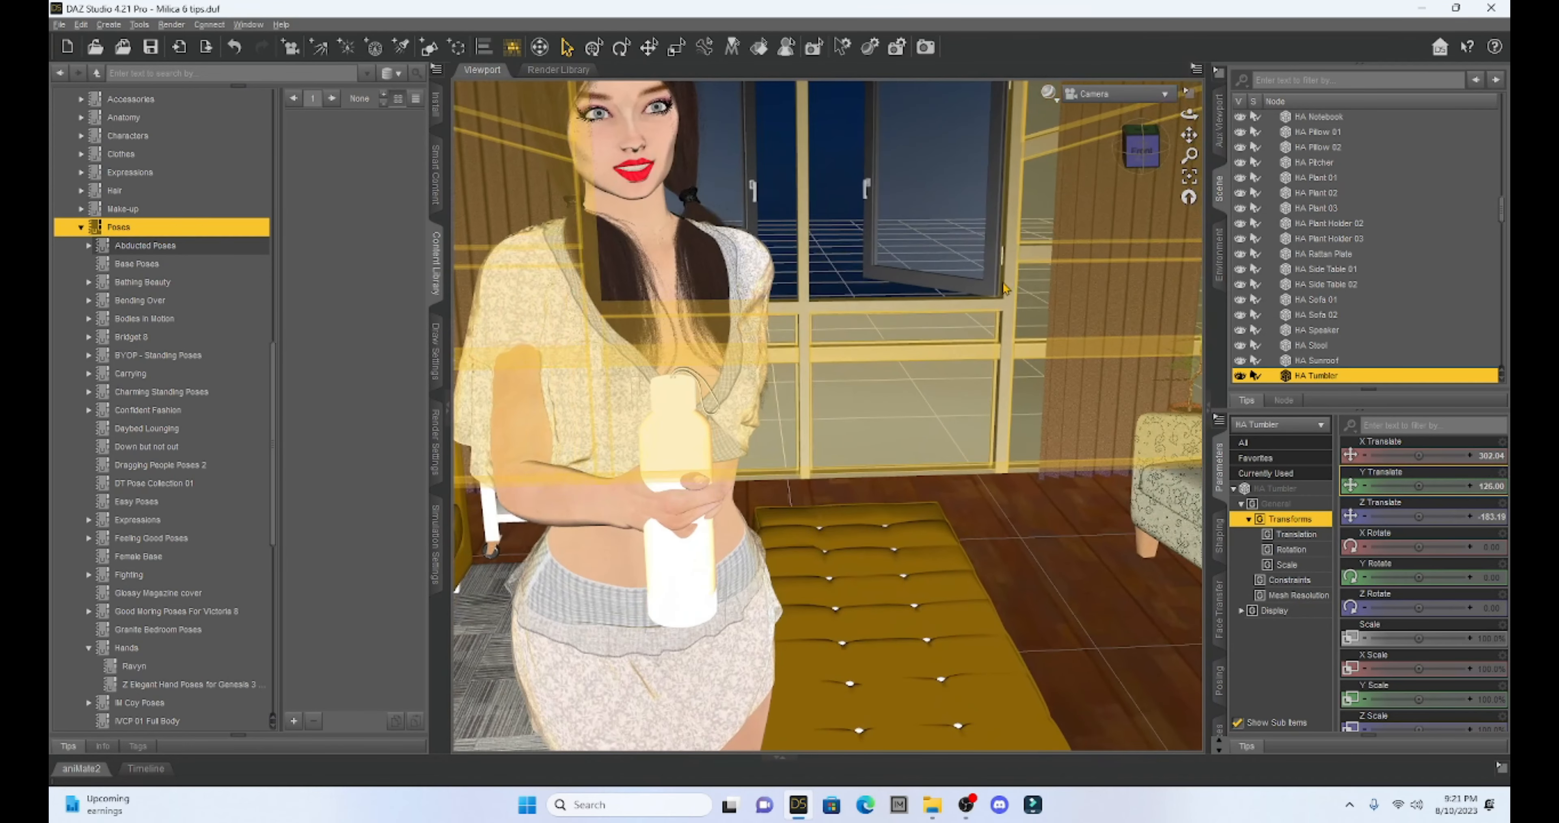
drag(1189, 135, 1247, 111)
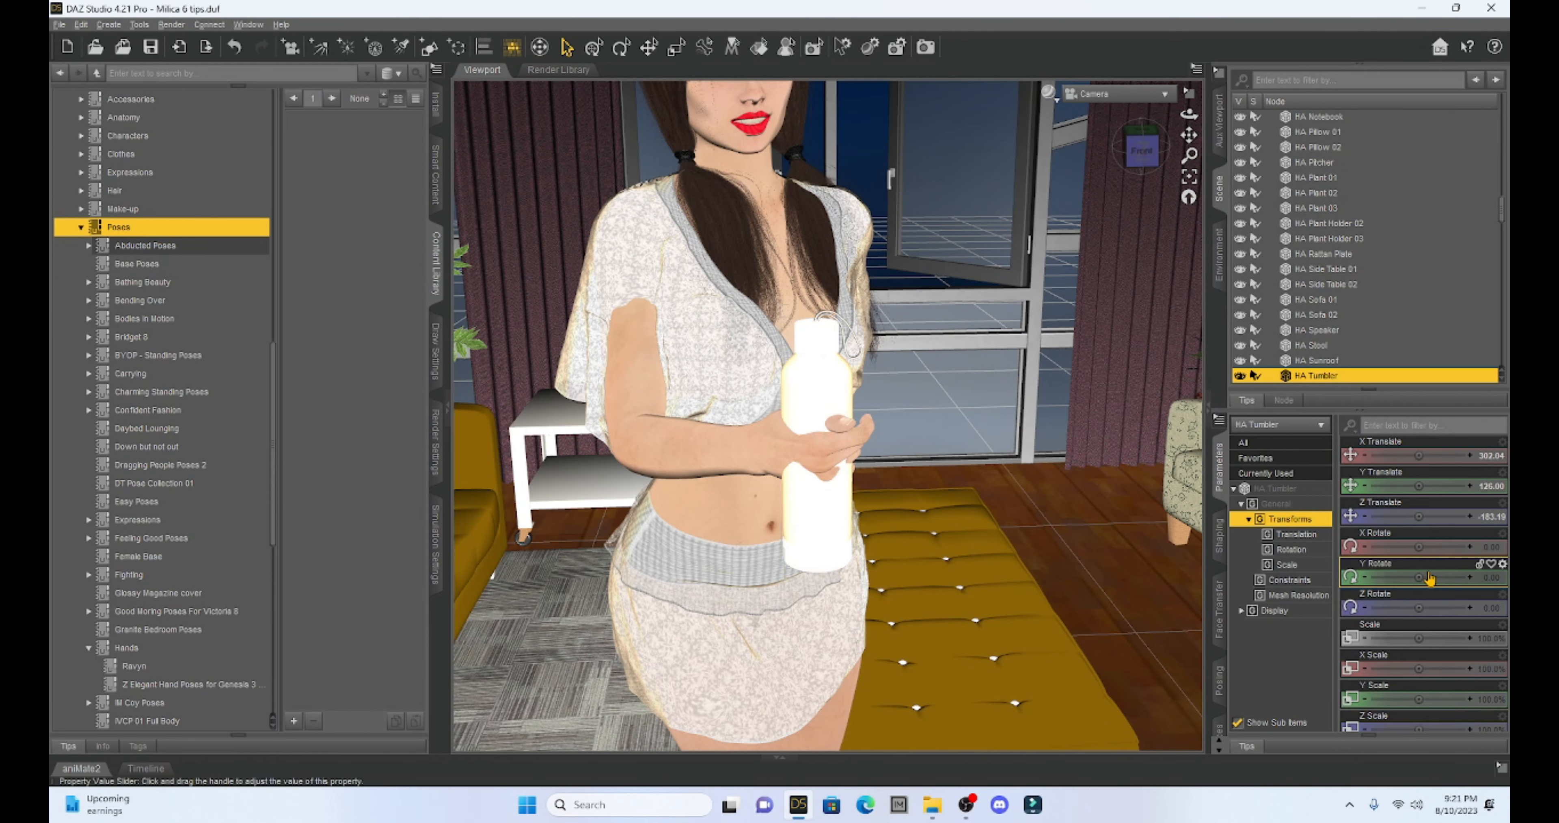
drag(1419, 516, 1418, 516)
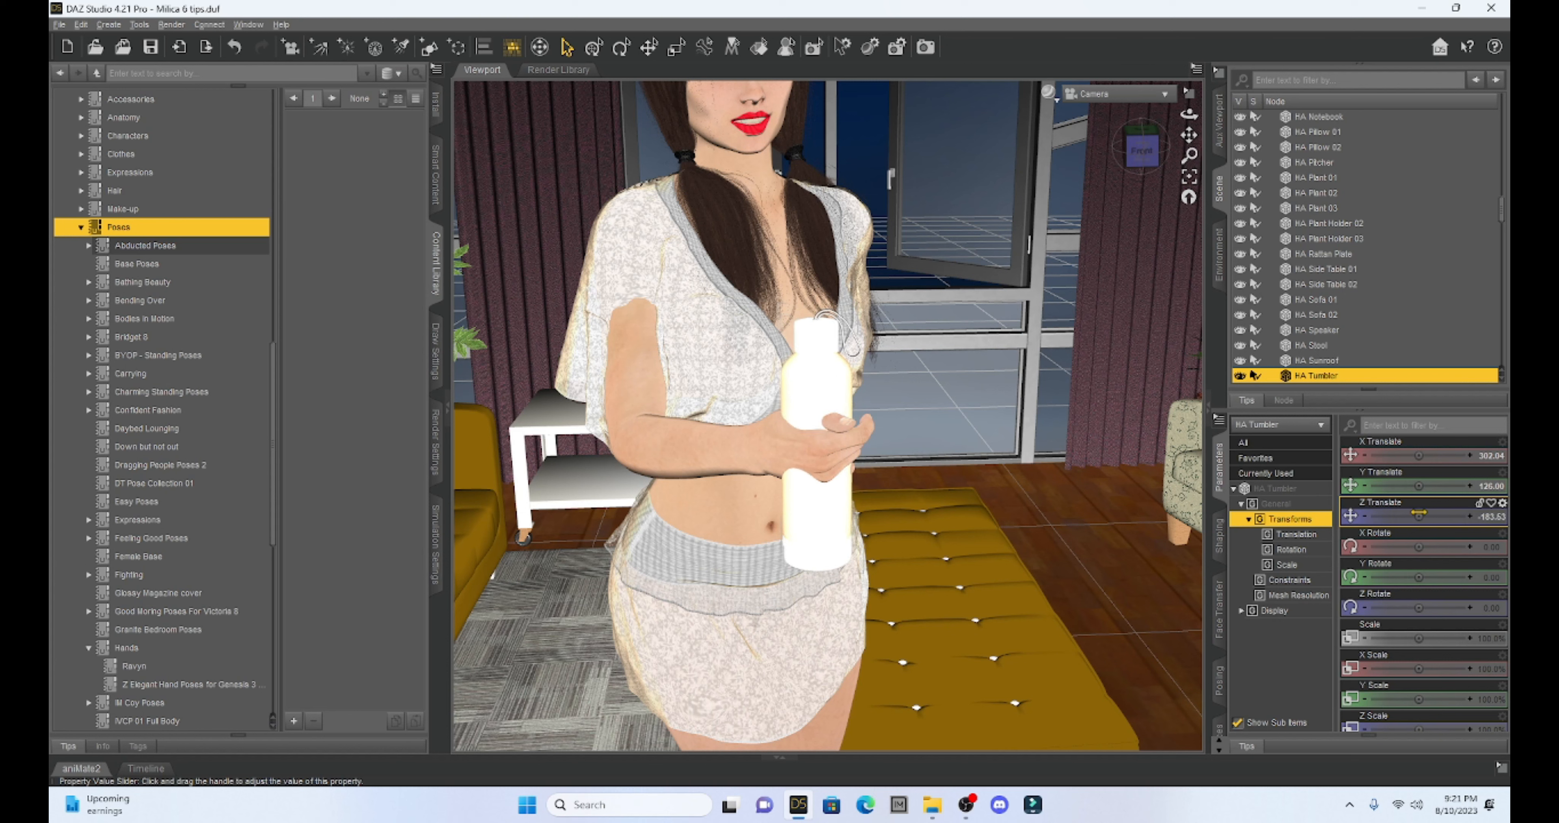
drag(1419, 455, 1422, 455)
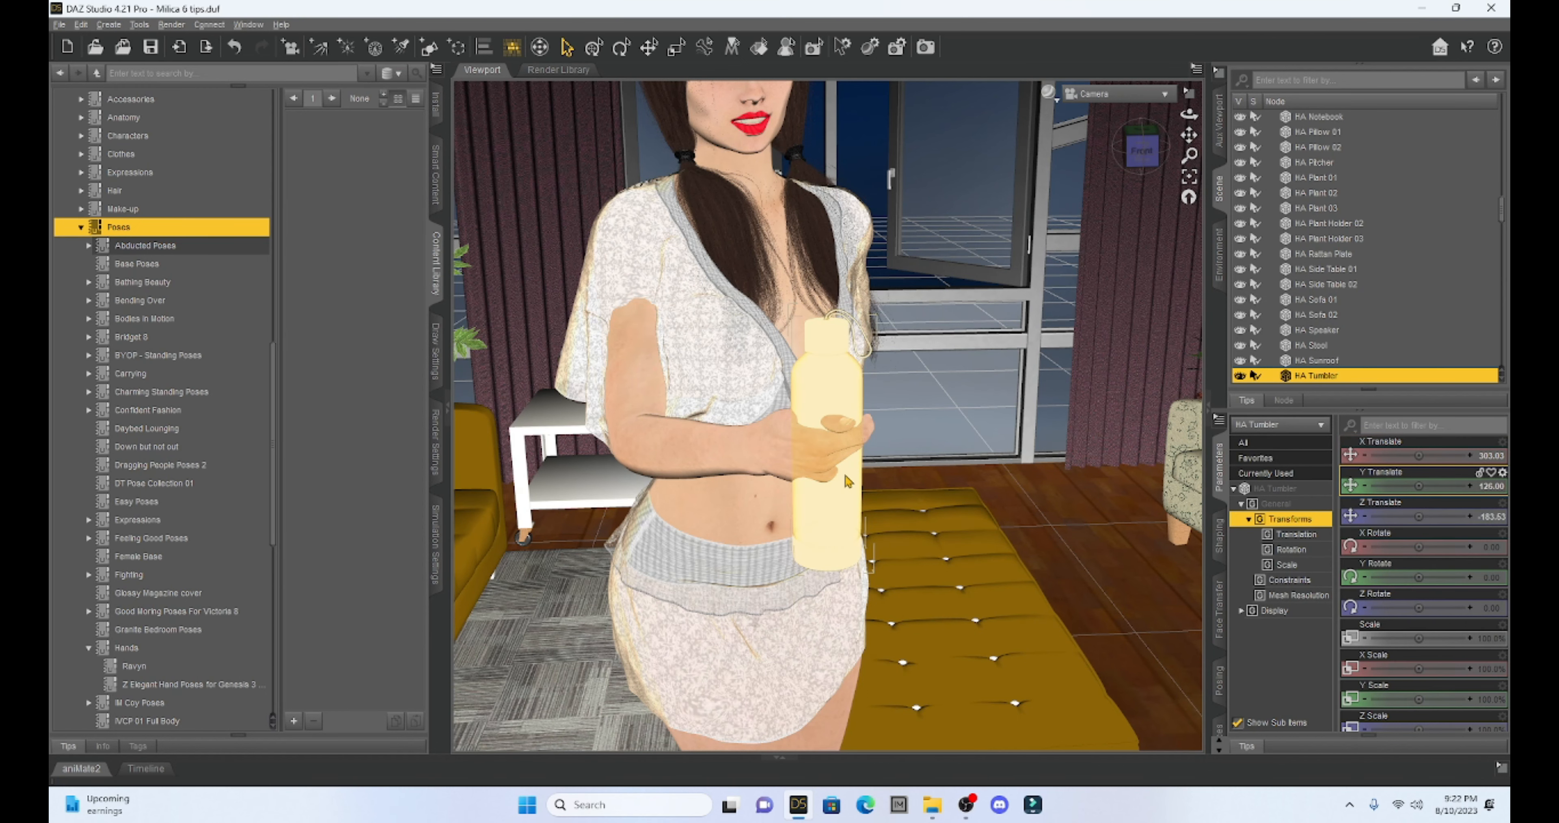
Edit the Nudge increment in the Bend parameter settings of the right hand holding the tumbler, and accept it
click(846, 478)
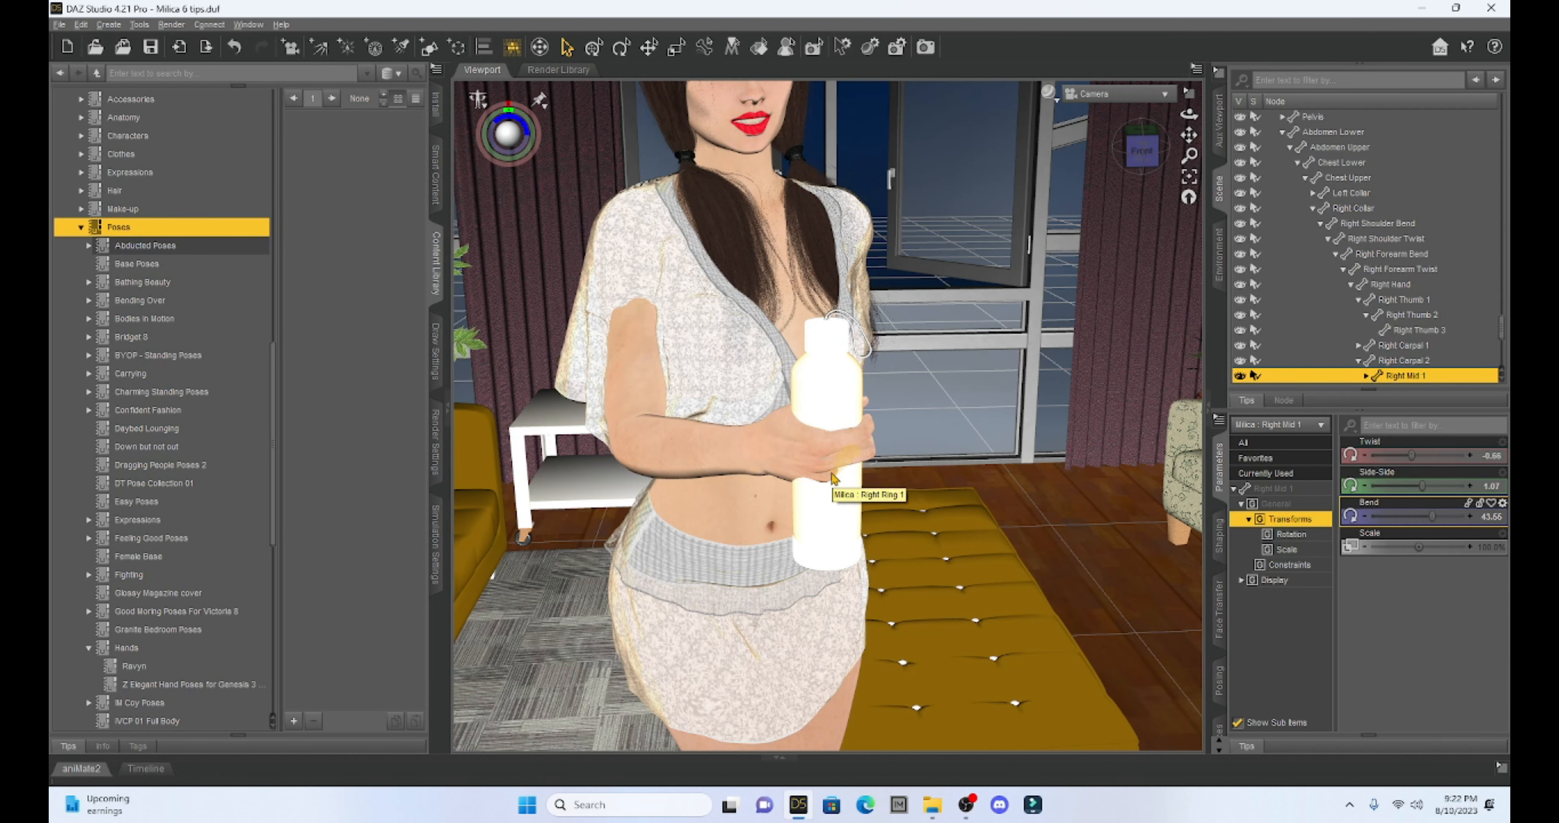
click(798, 454)
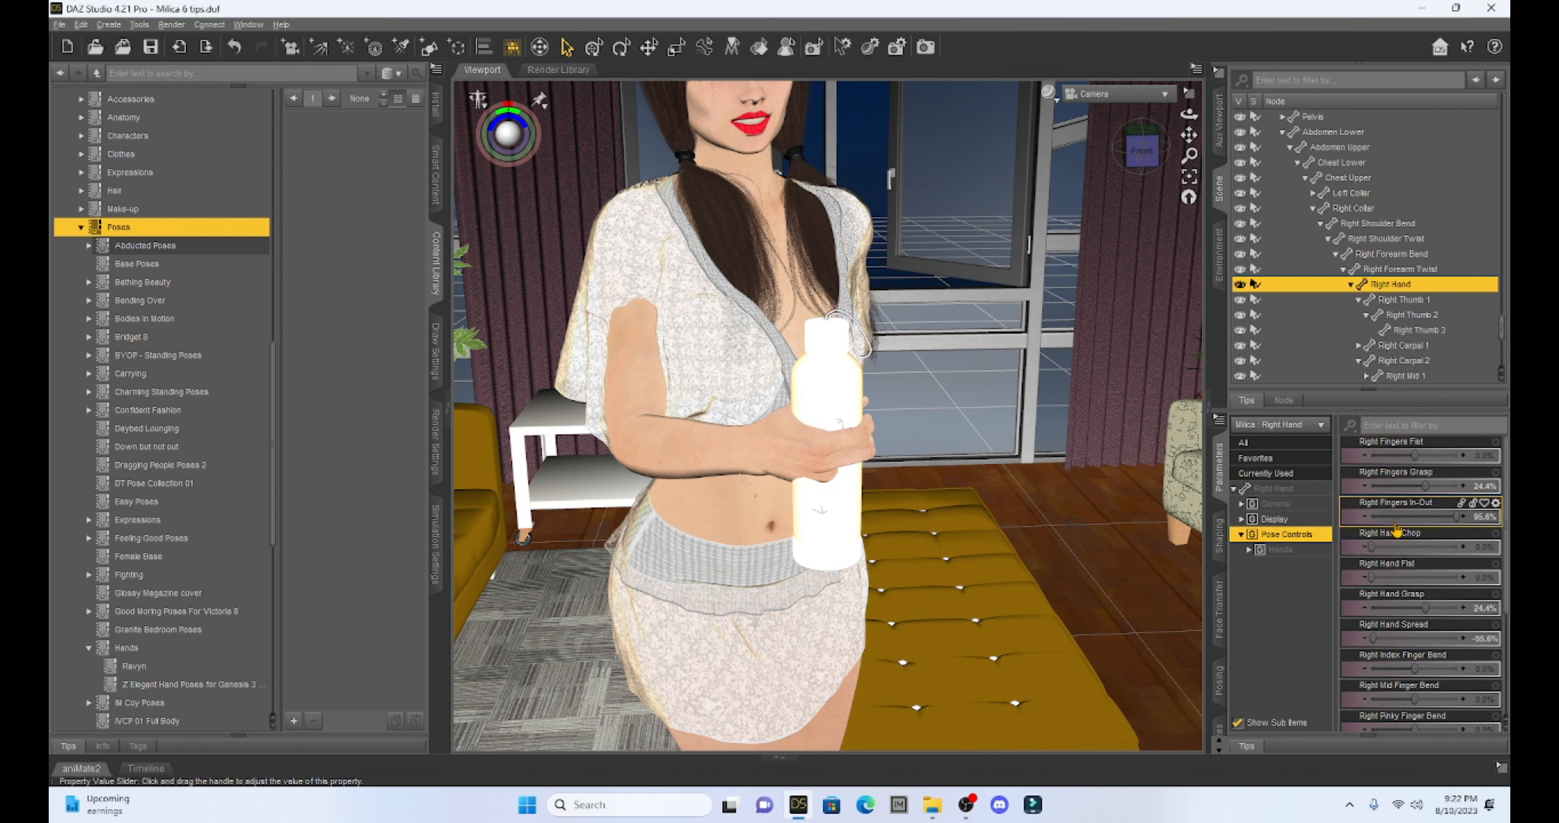
click(1277, 489)
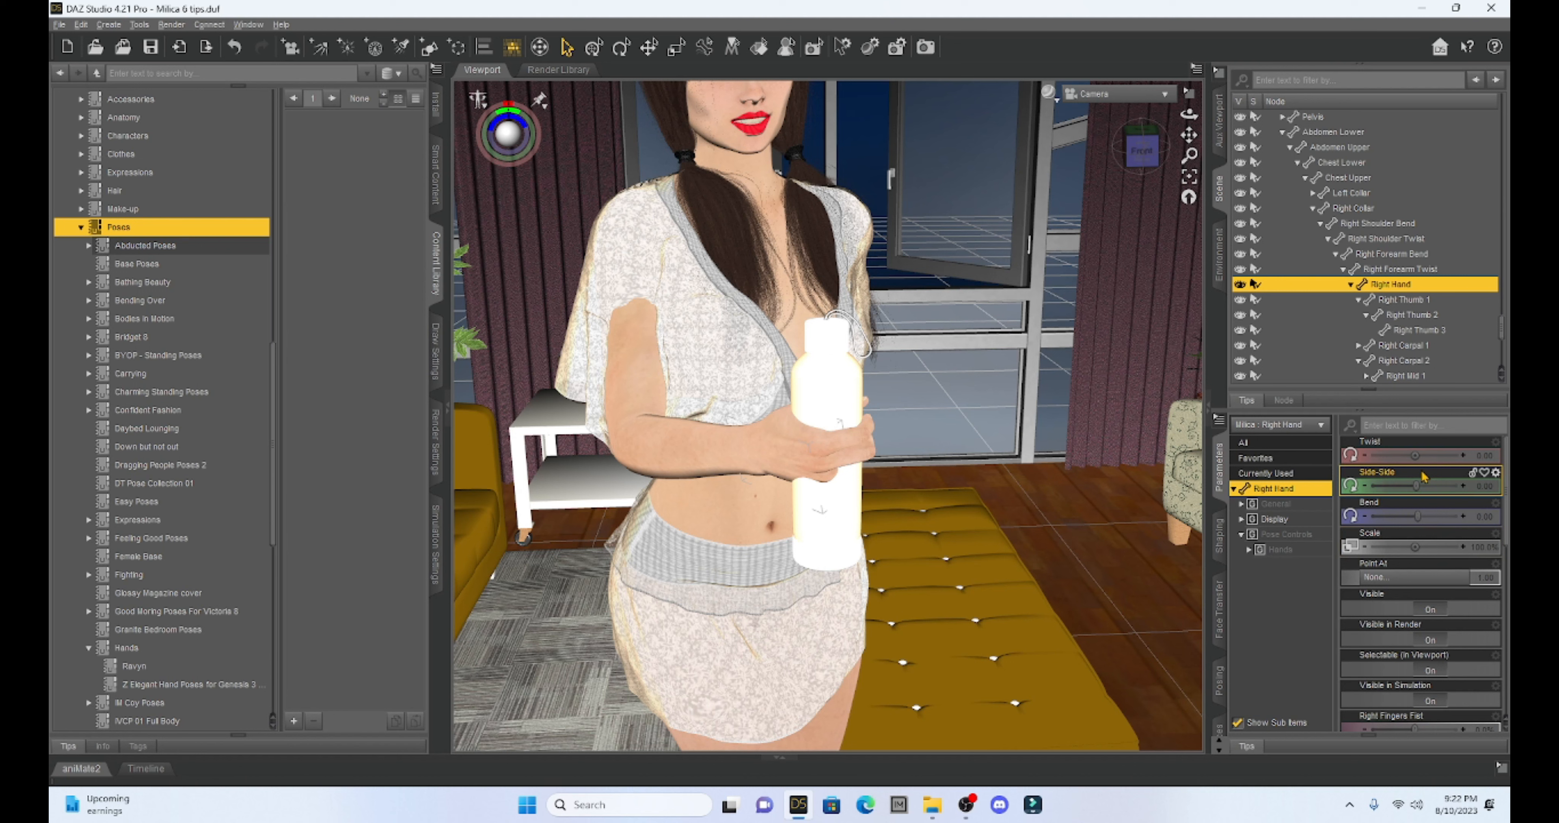
click(1497, 504)
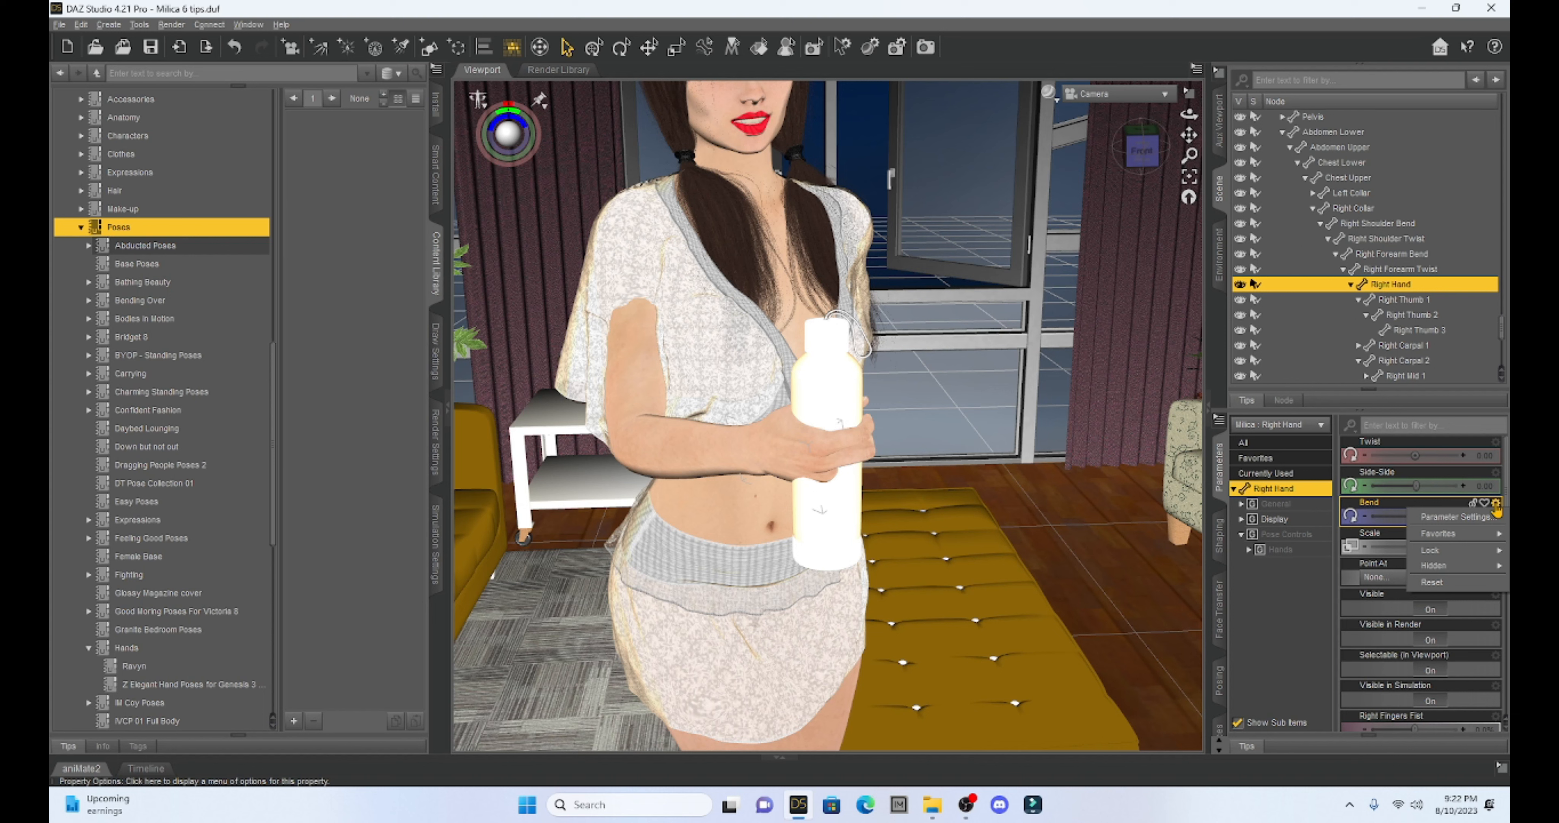
click(1454, 518)
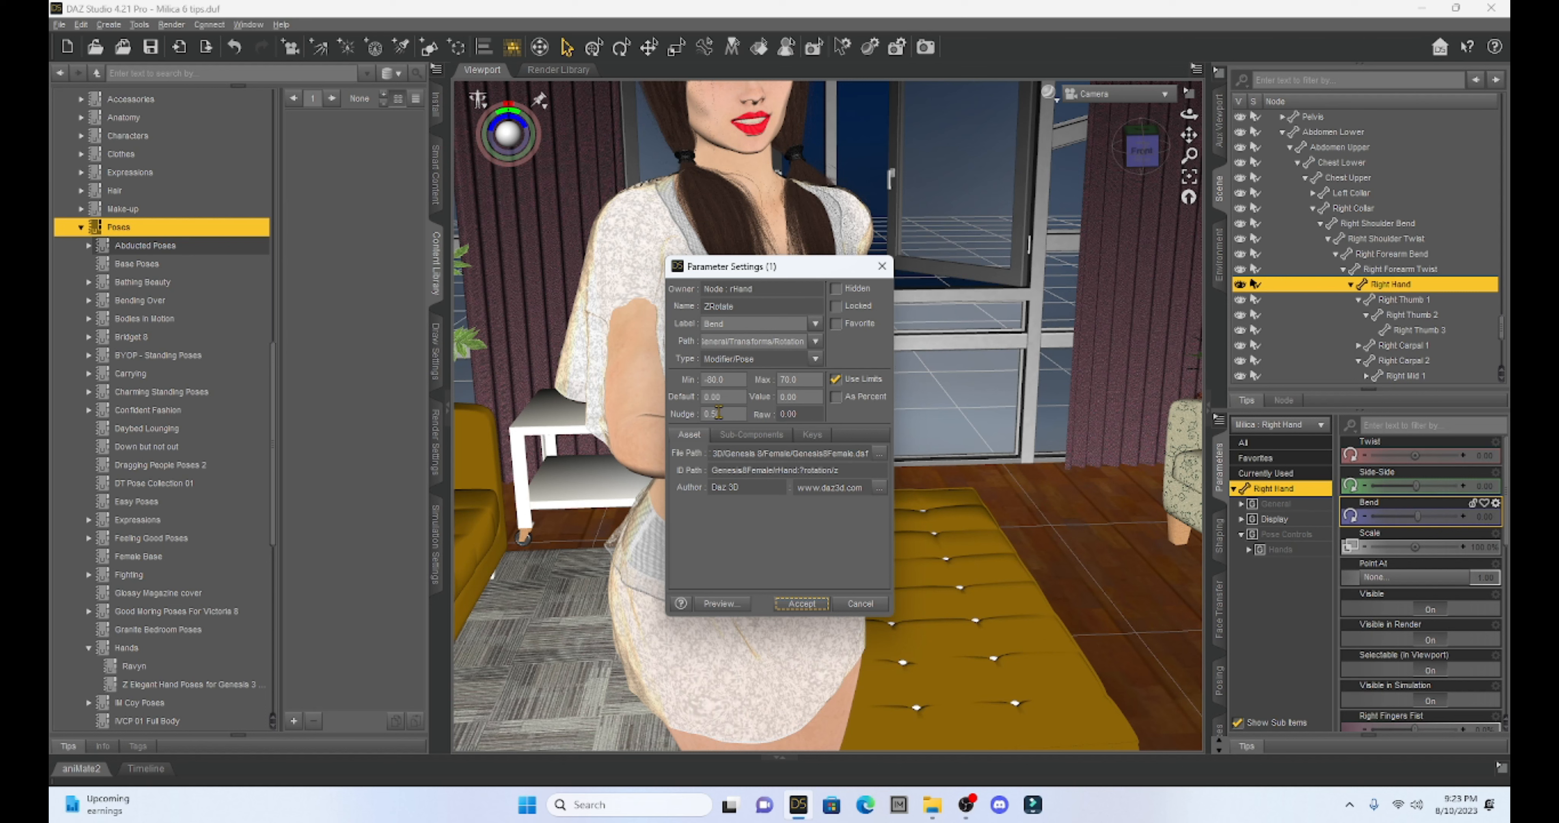
click(717, 413)
key(Return)
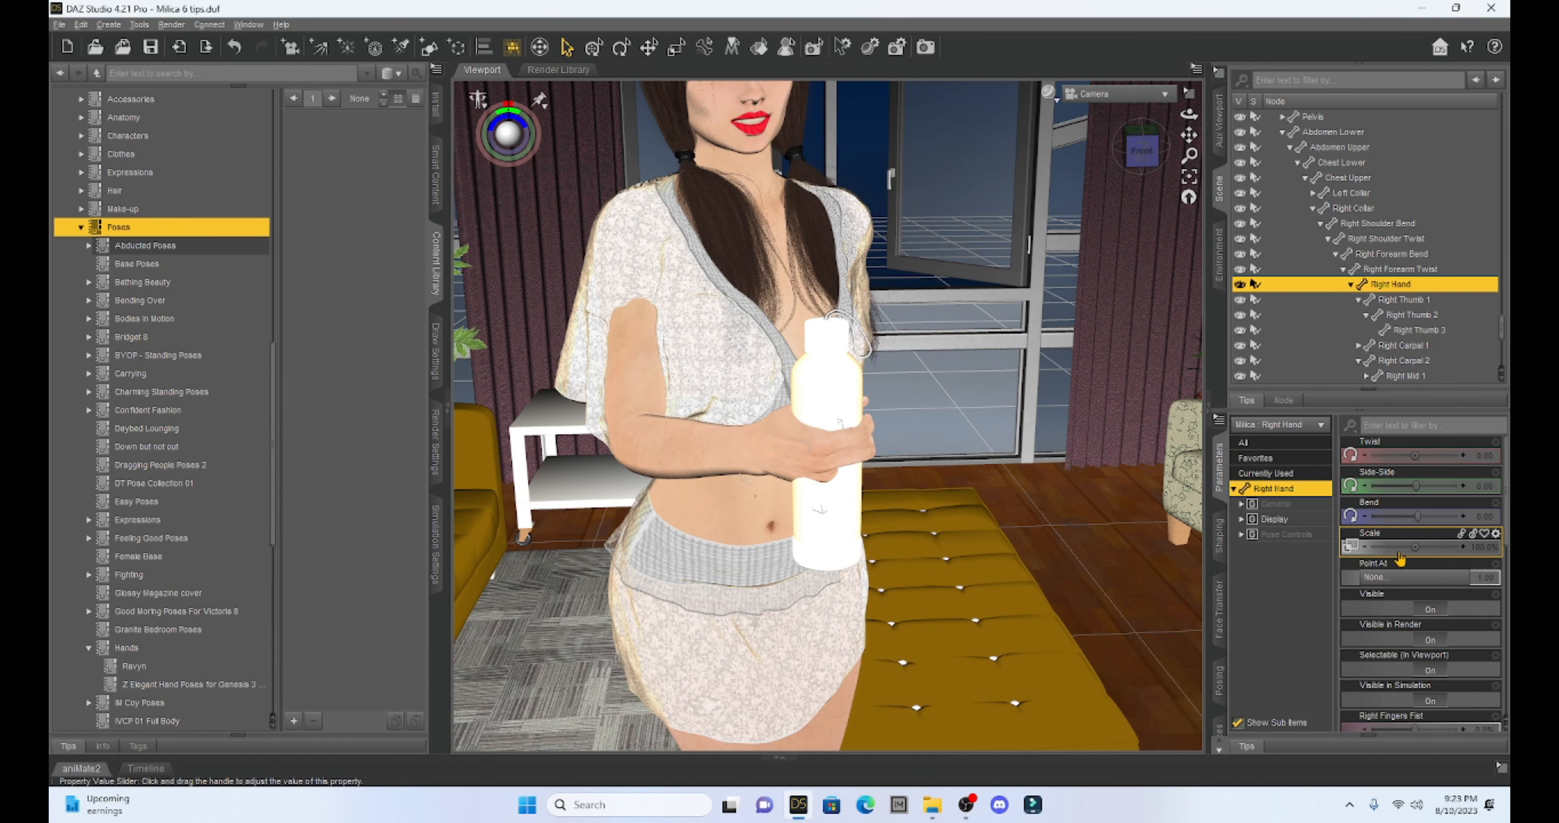
Refine the grip by setting the Right Ring 1 Bend to 32.42 and the right hand's Bend to -6.96
drag(1418, 516, 1414, 519)
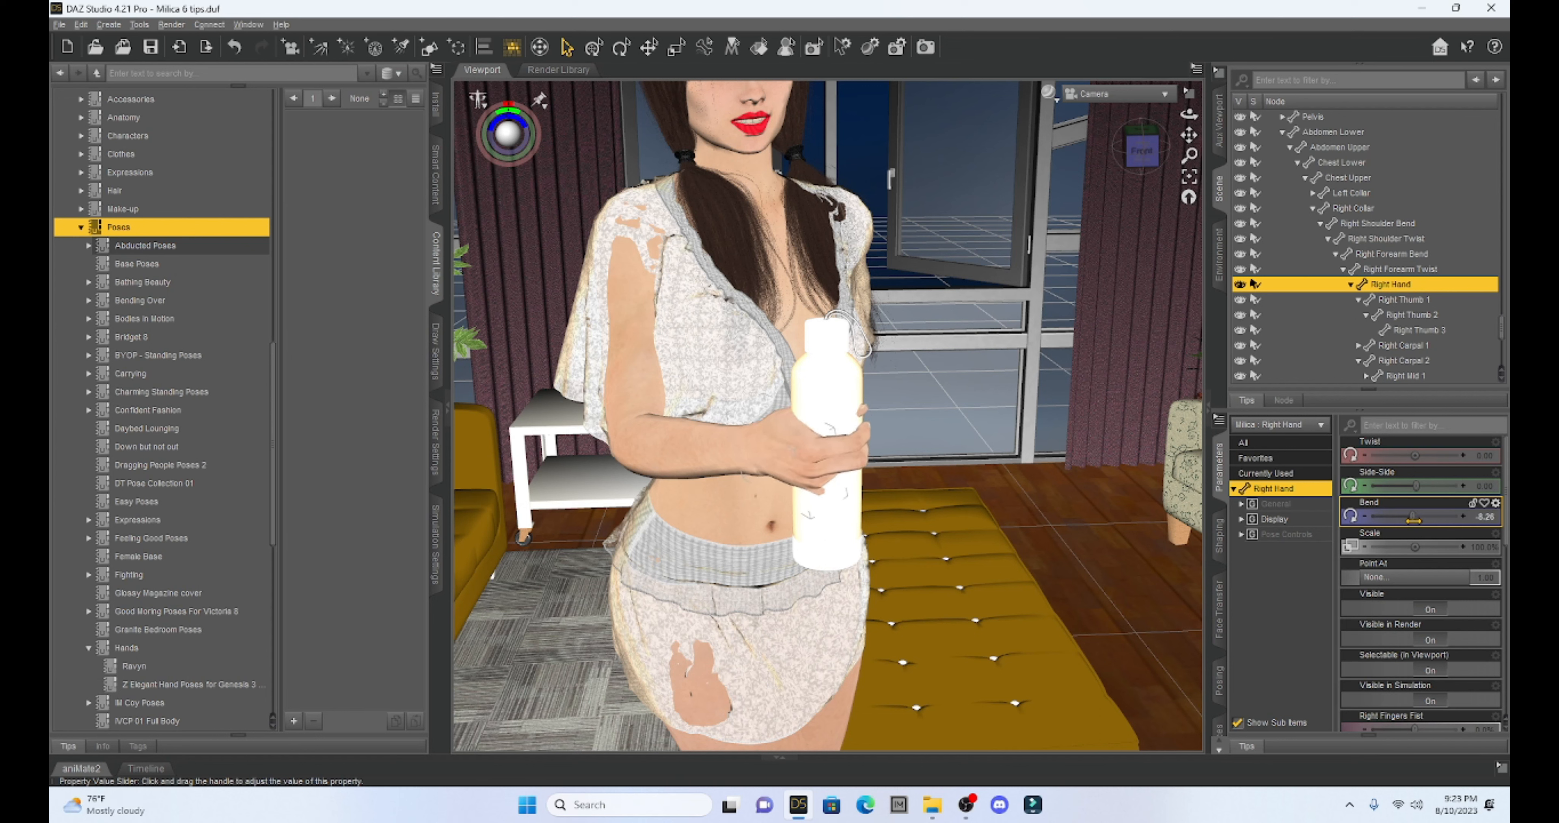
click(830, 484)
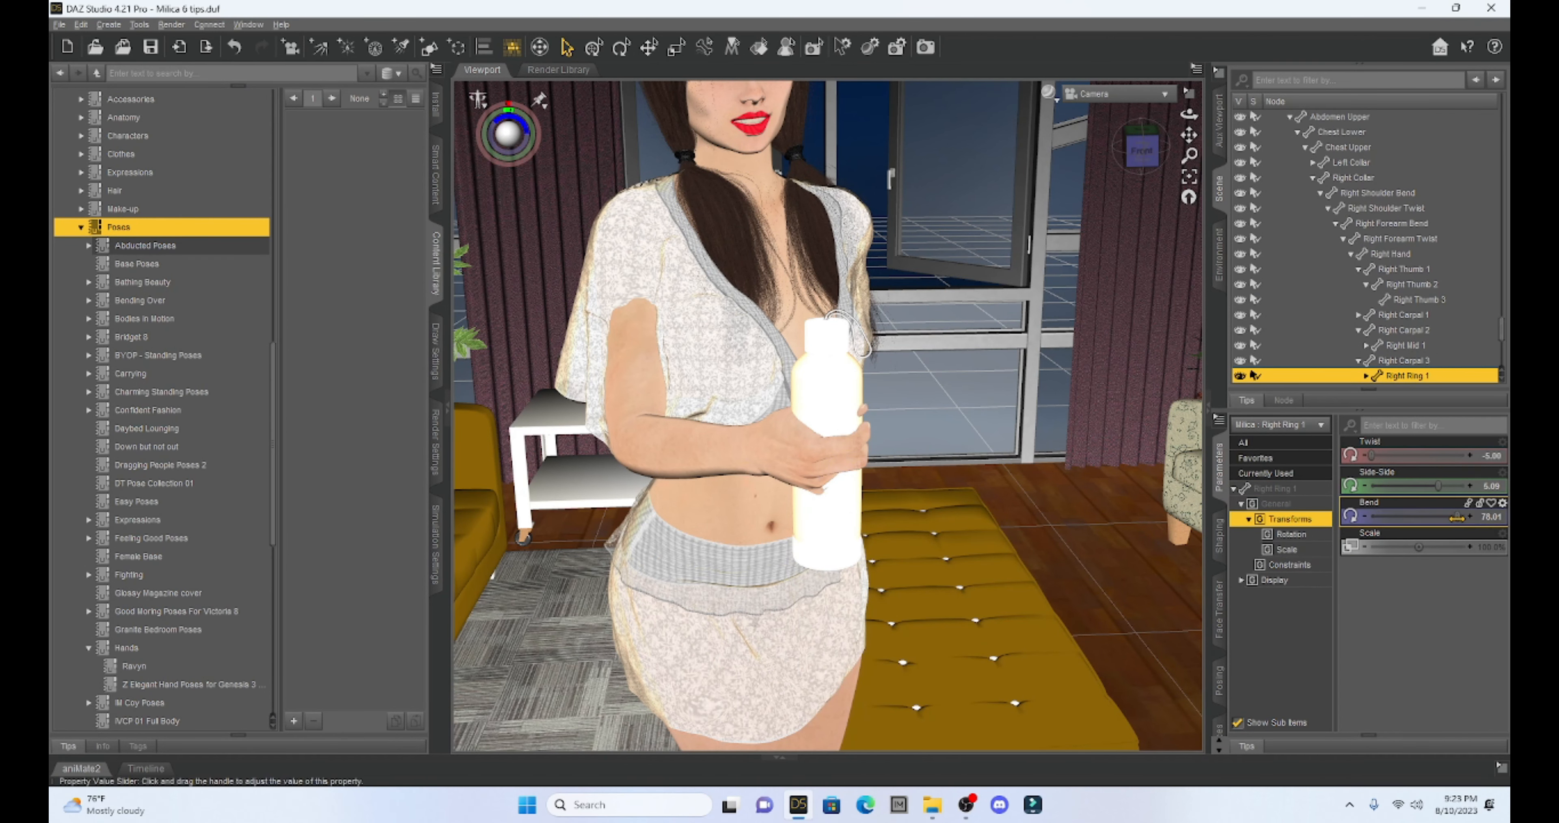
drag(1458, 517, 1427, 516)
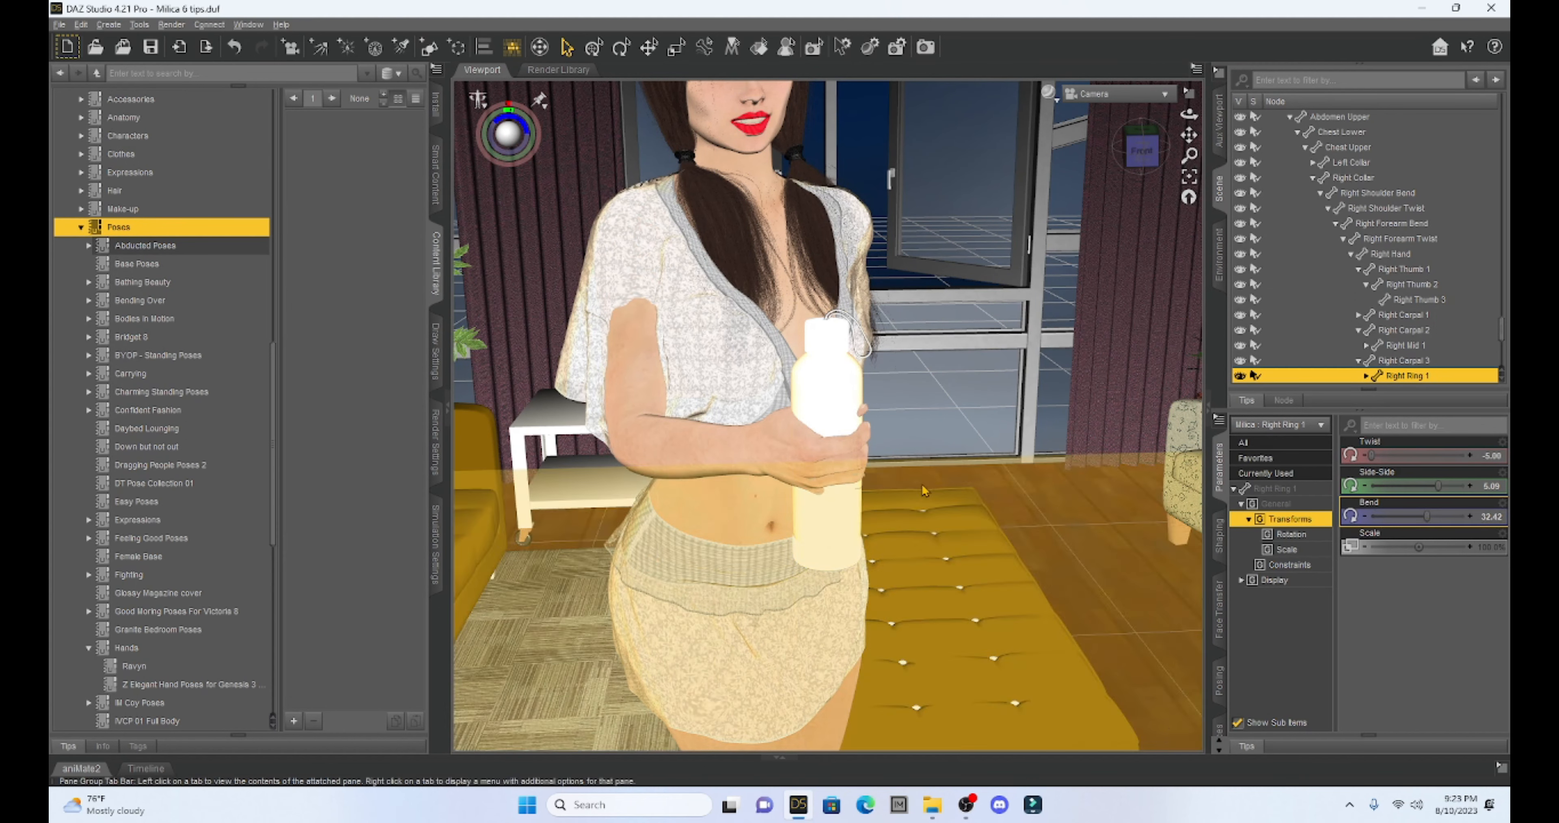
click(865, 511)
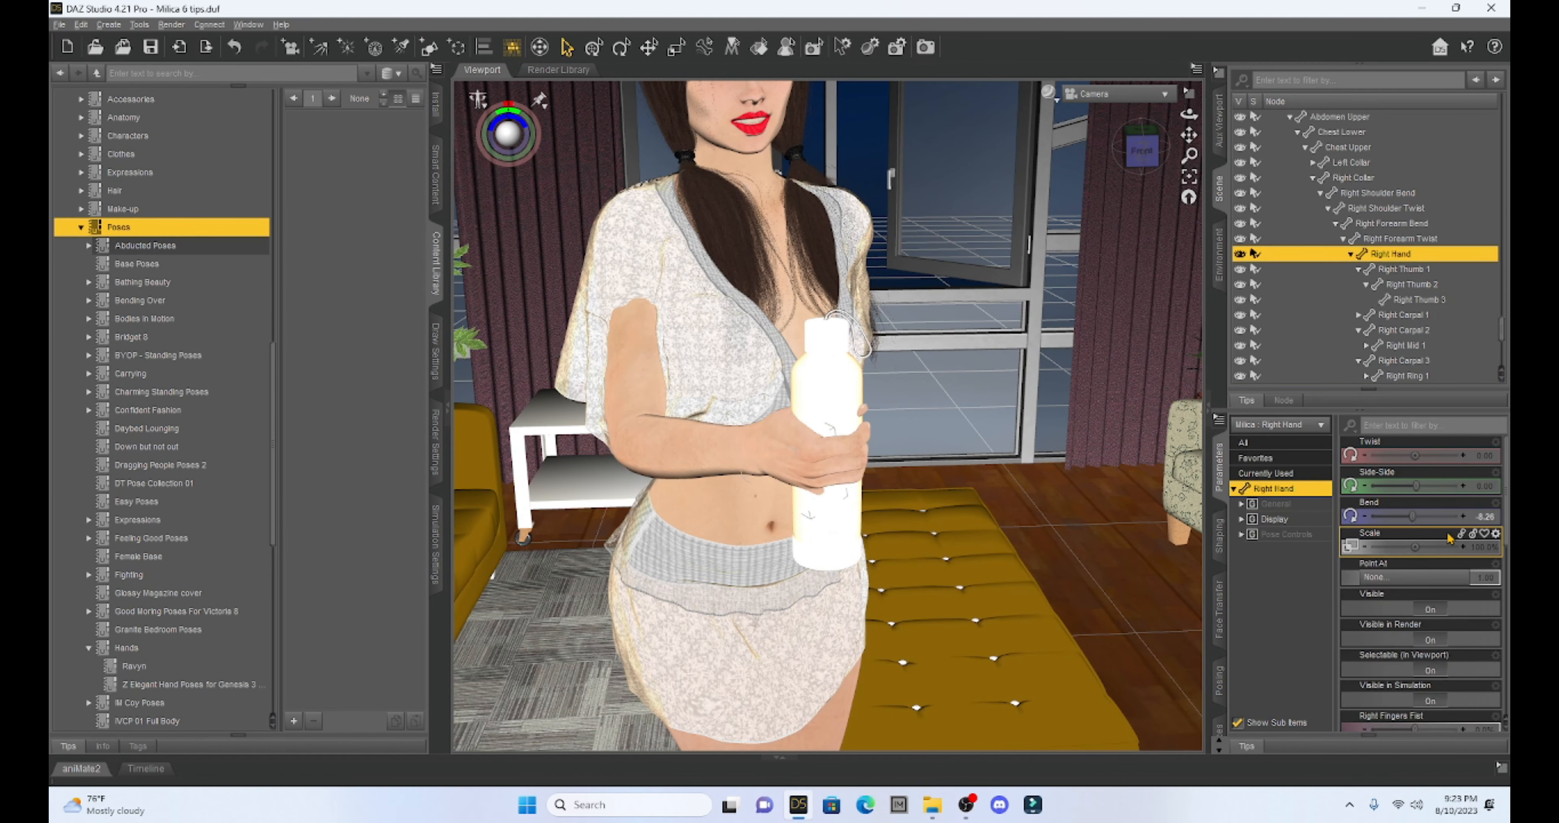
drag(1413, 516, 1415, 519)
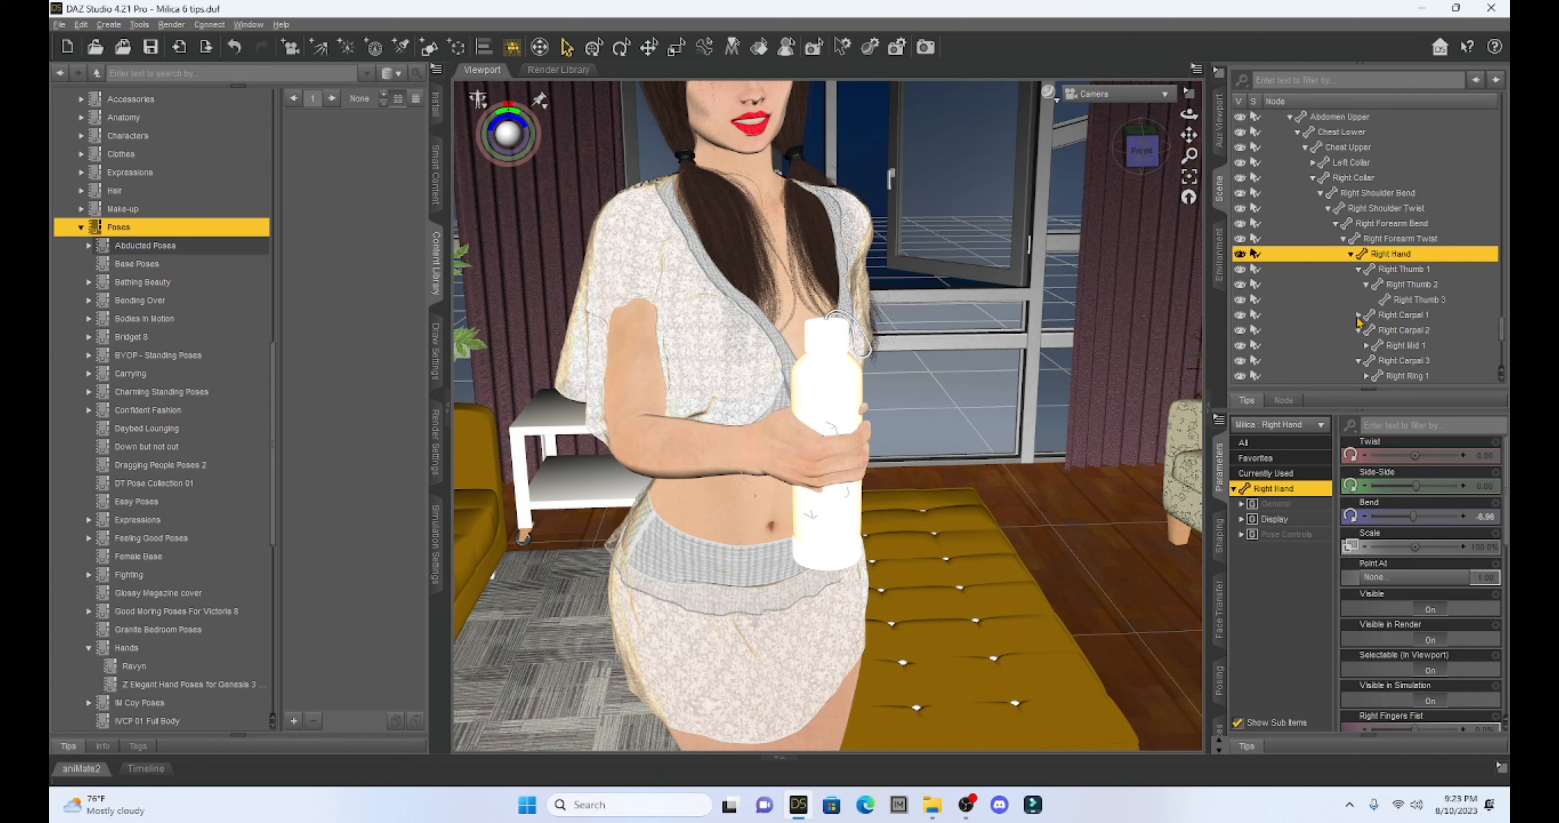
scroll(1407, 317, down, 1)
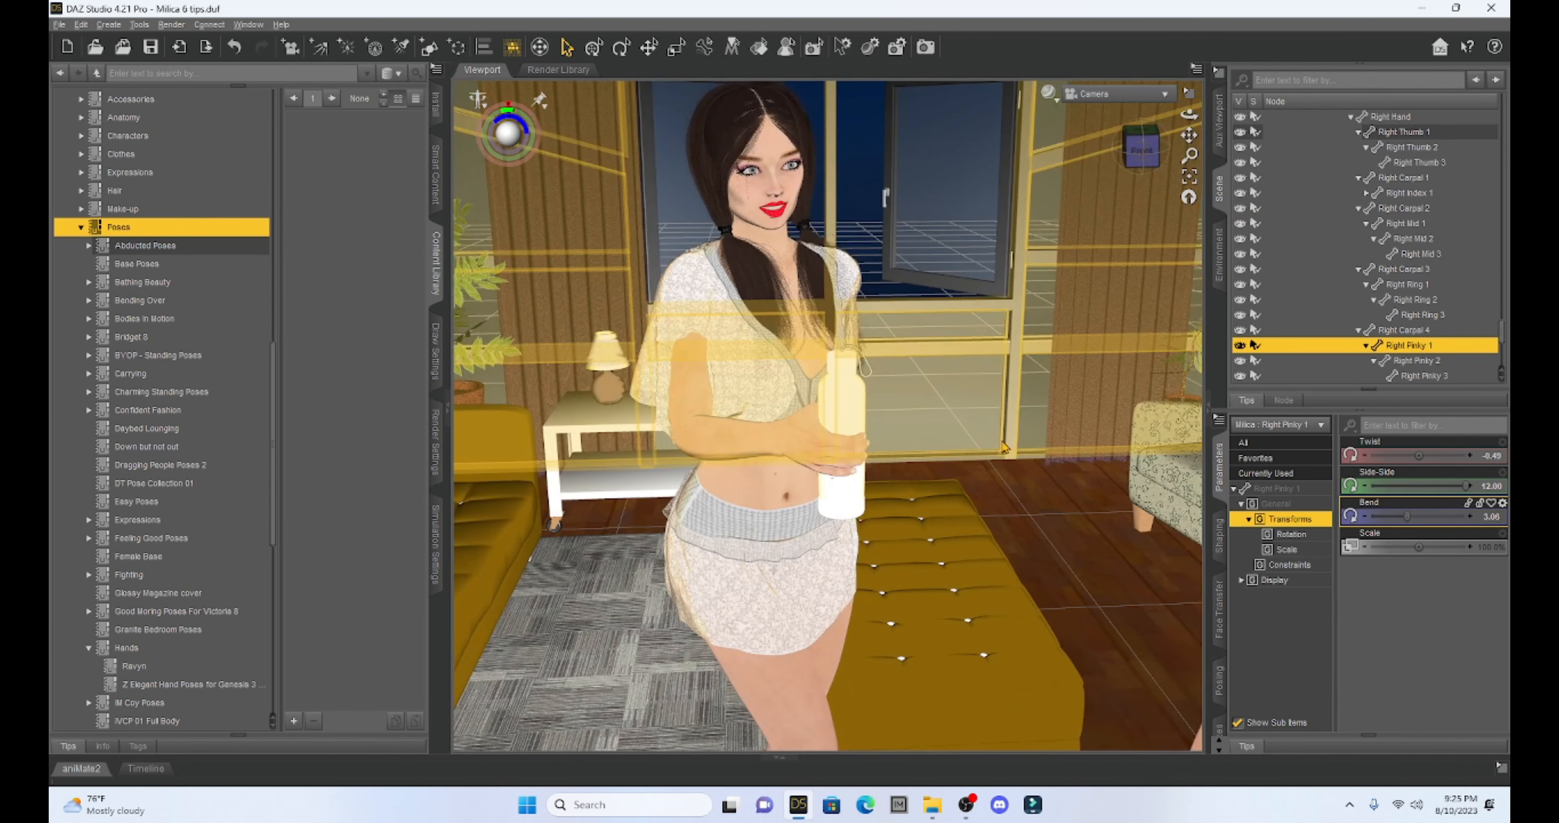
Open the parameter settings for the Bend of the woman's right shoulder
click(678, 383)
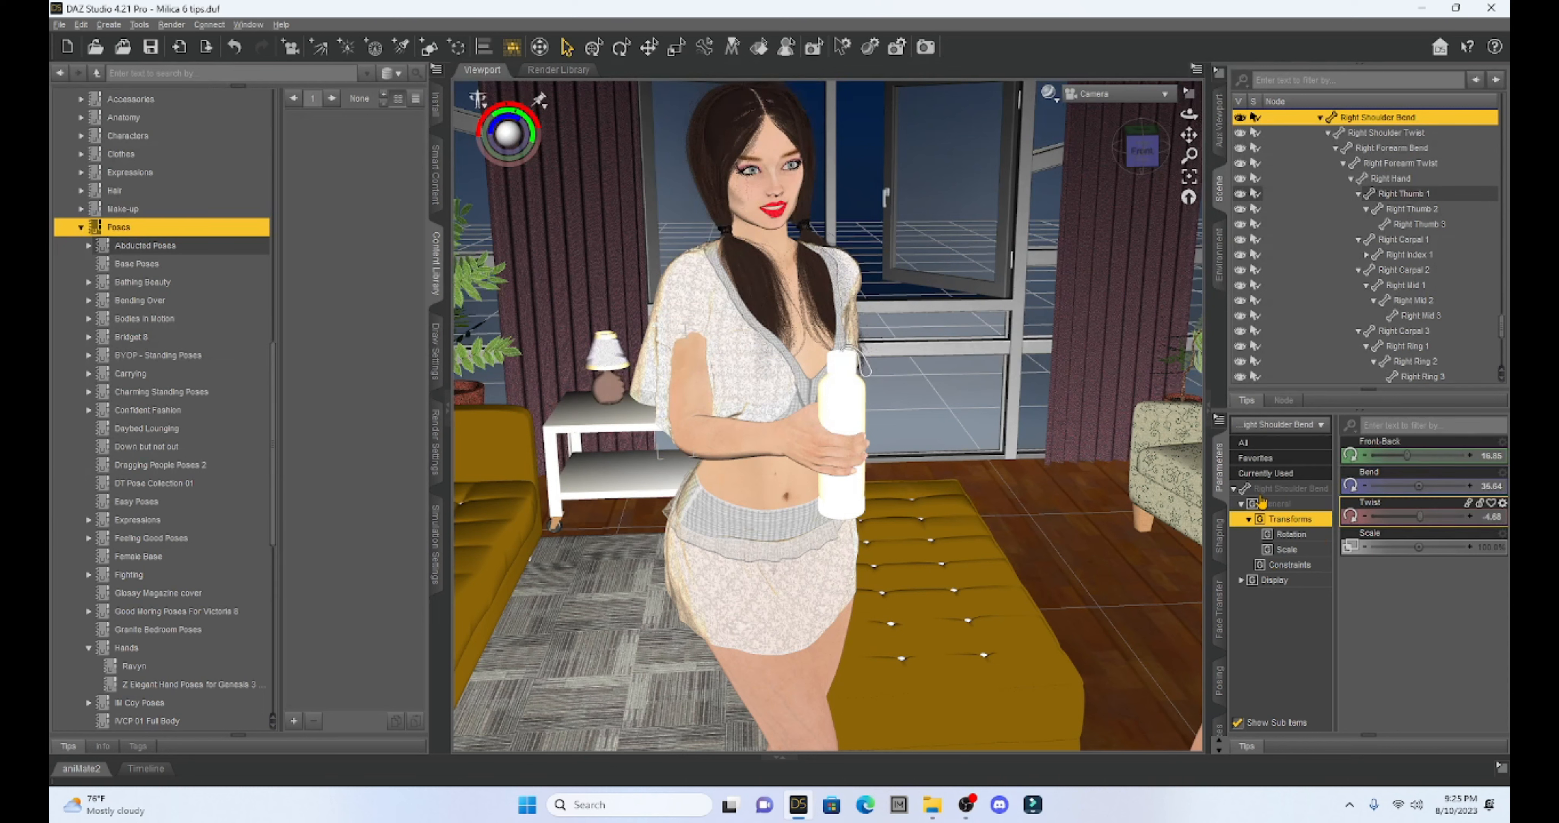
click(1266, 490)
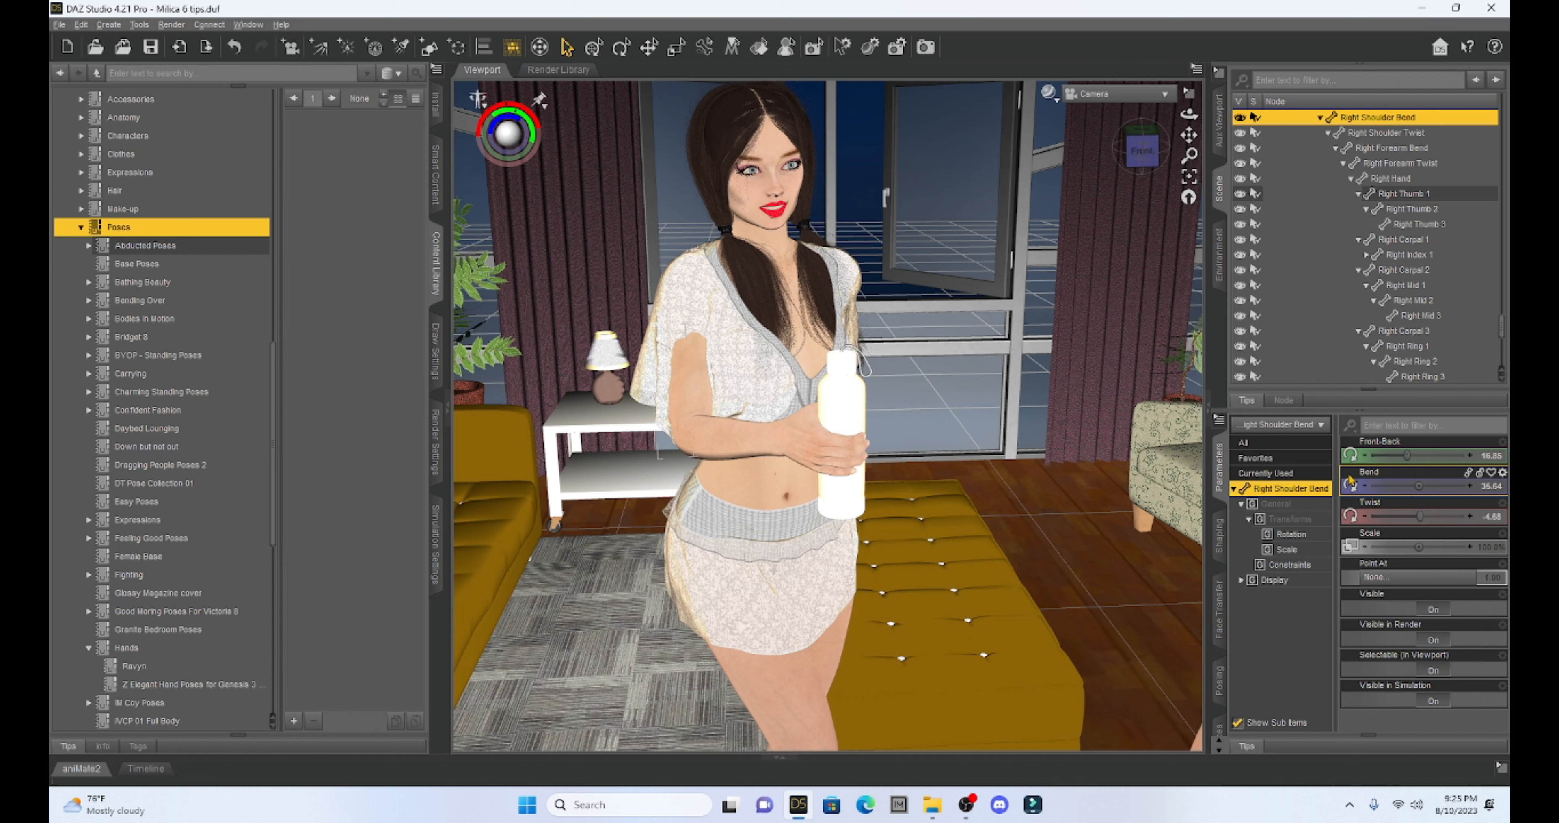
click(1503, 472)
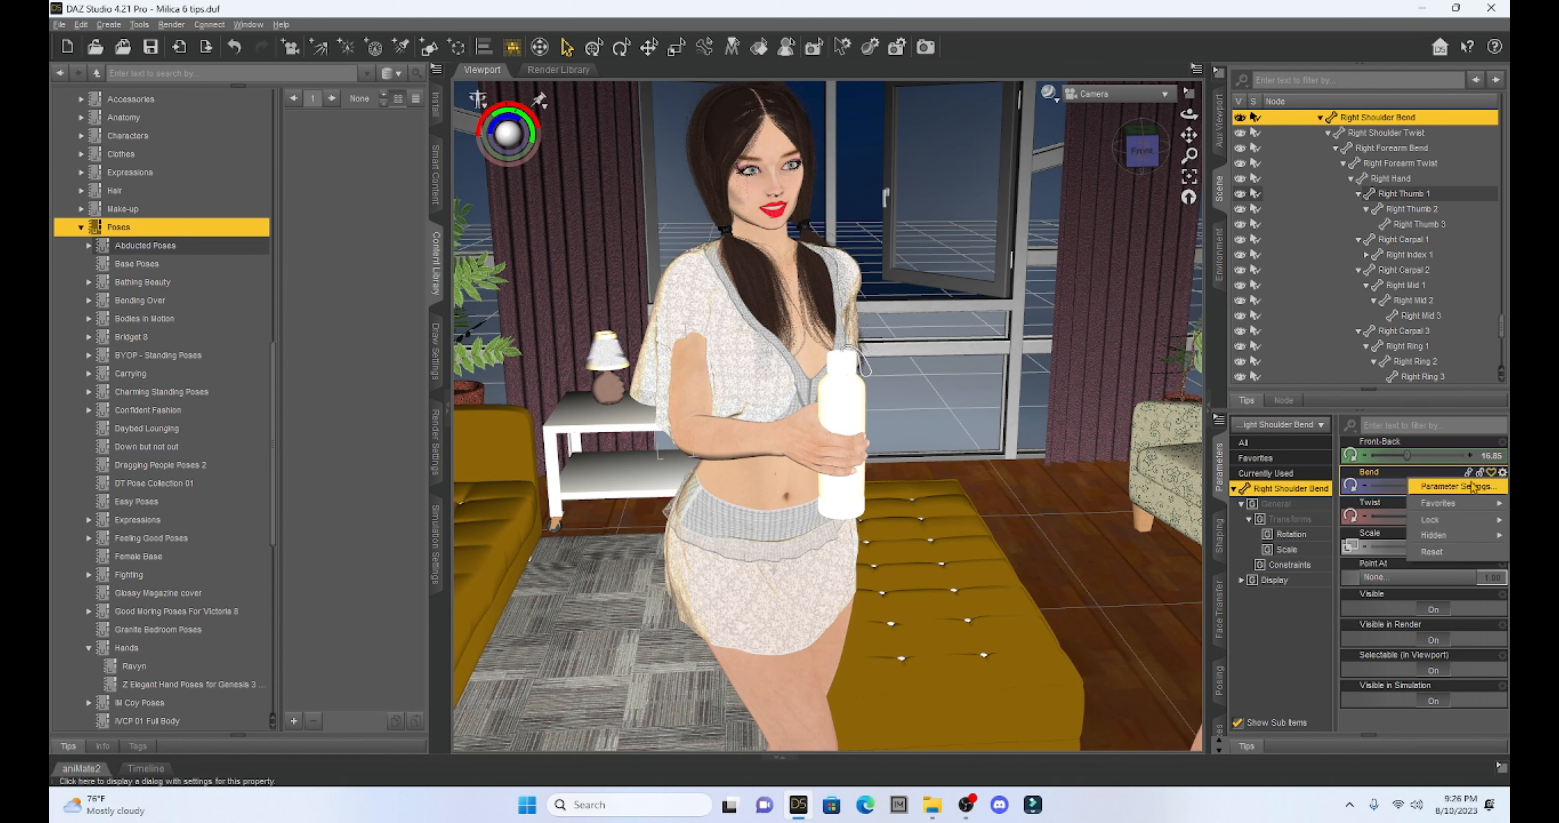
click(1432, 487)
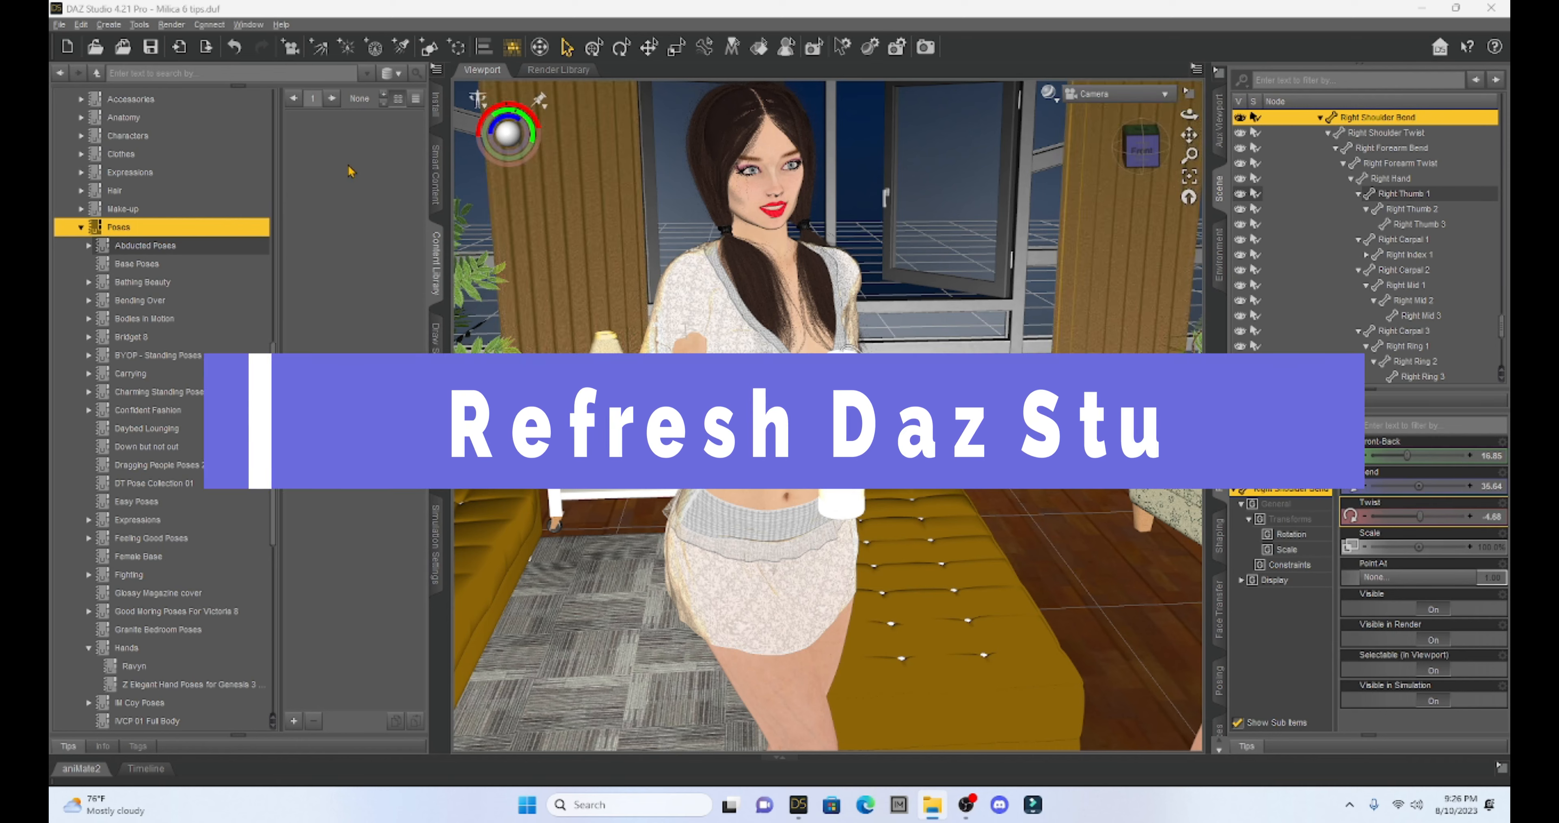
Collapse the Genesis 8 Female Poses category and look through the external Daz library folders
click(80, 227)
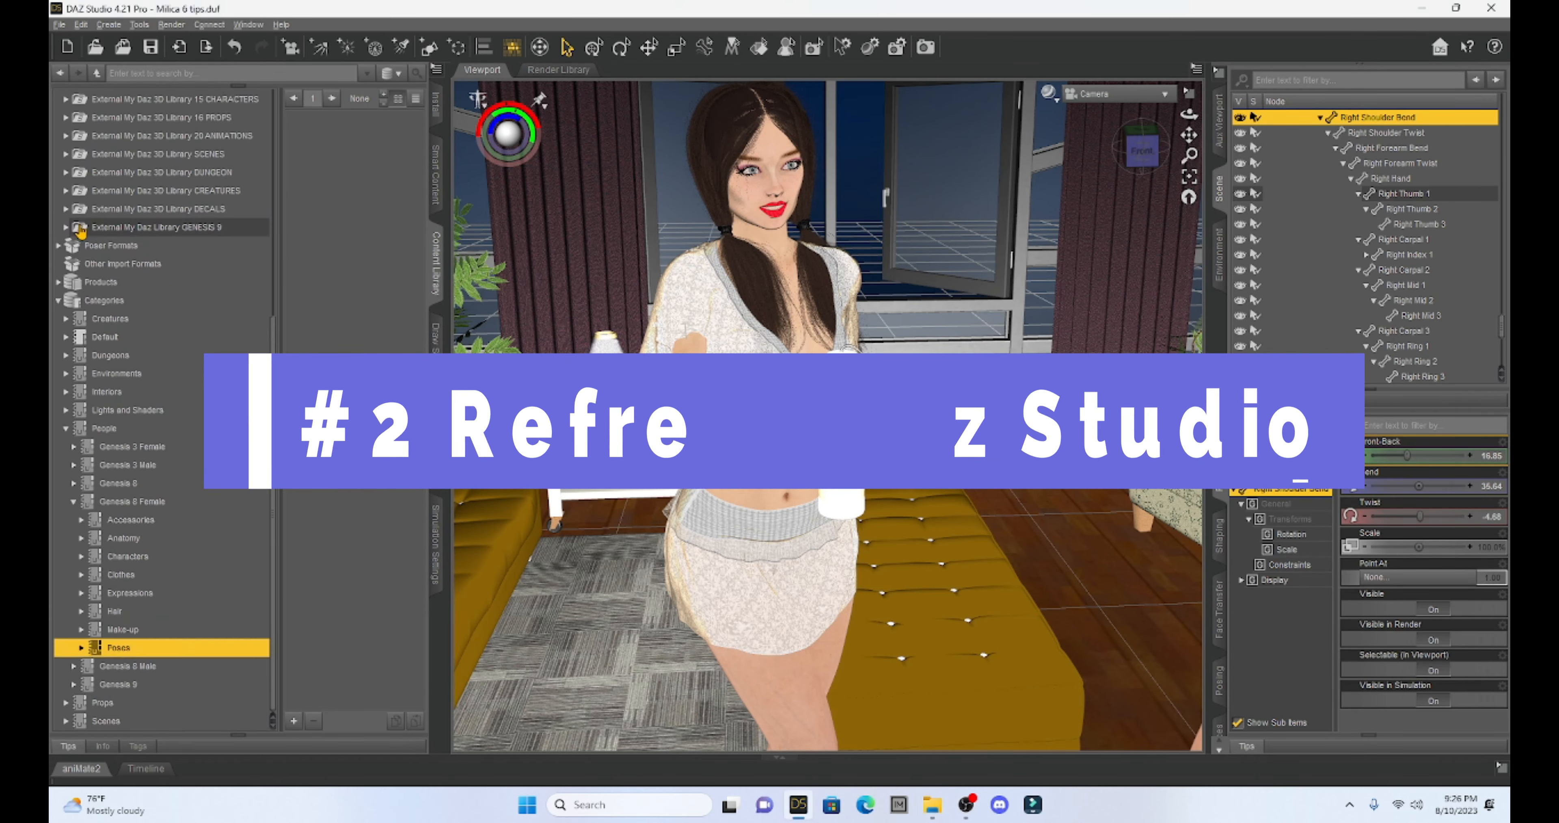
scroll(119, 230, up, 2)
scroll(118, 230, up, 2)
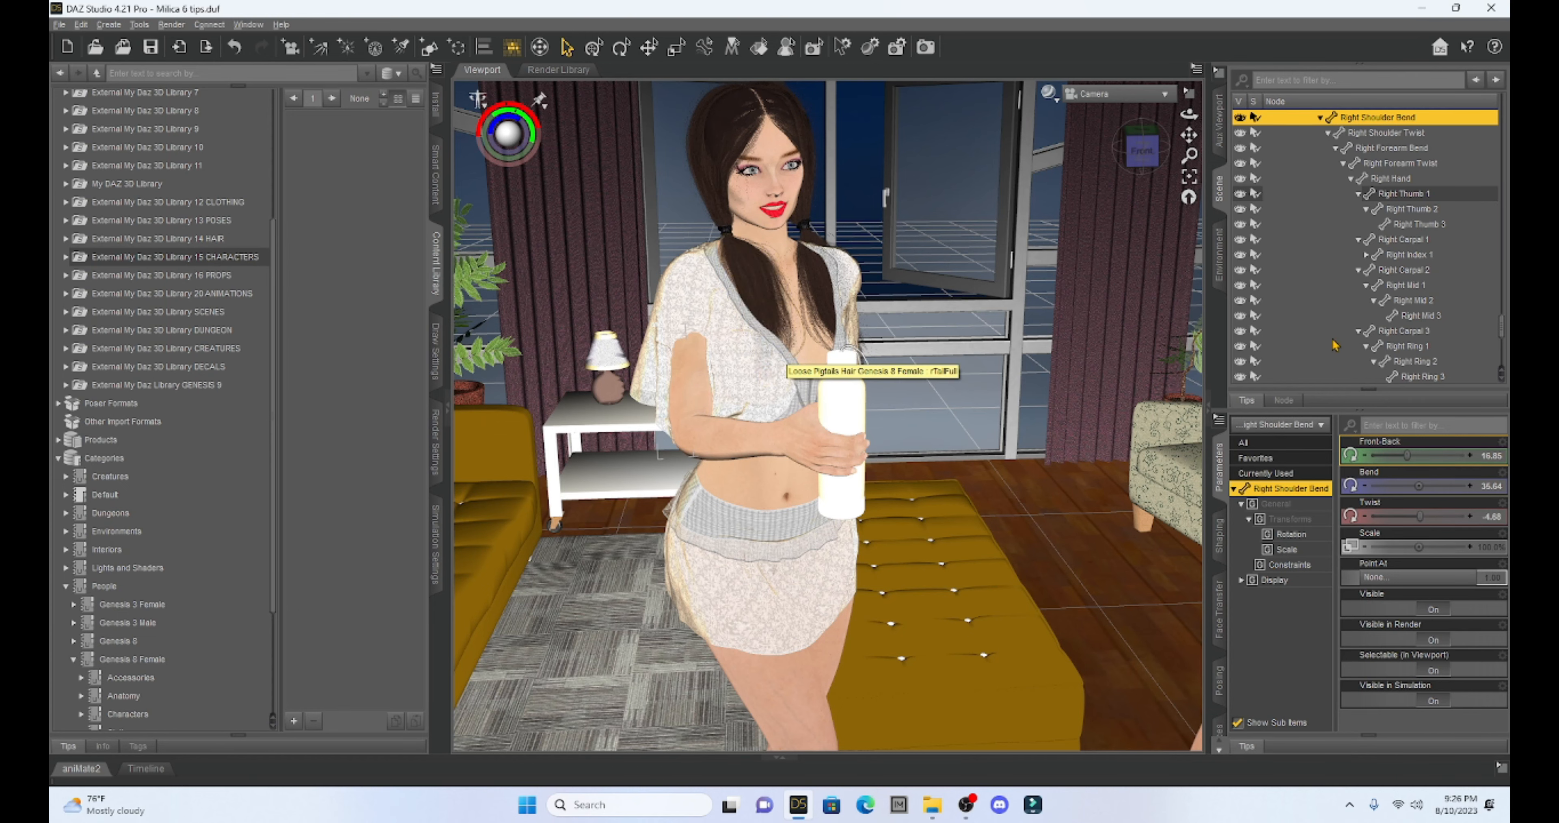
Switch to File Explorer, extract the Vitruvian Exosuit for Genesis 8 Female(s) archive into Downloads, and delete the archive
click(932, 805)
drag(1335, 425, 864, 111)
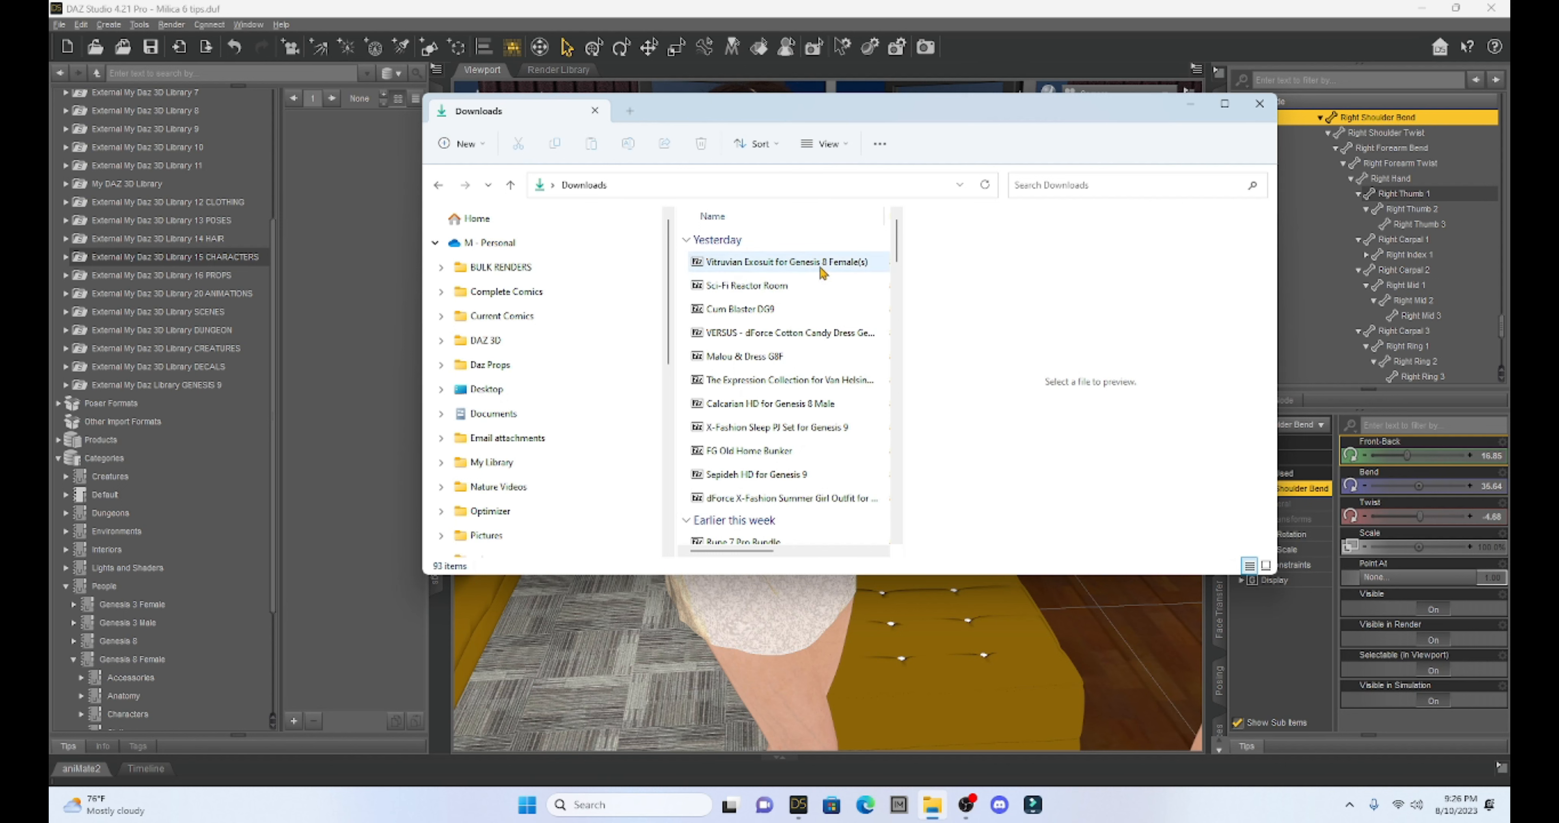
right_click(804, 265)
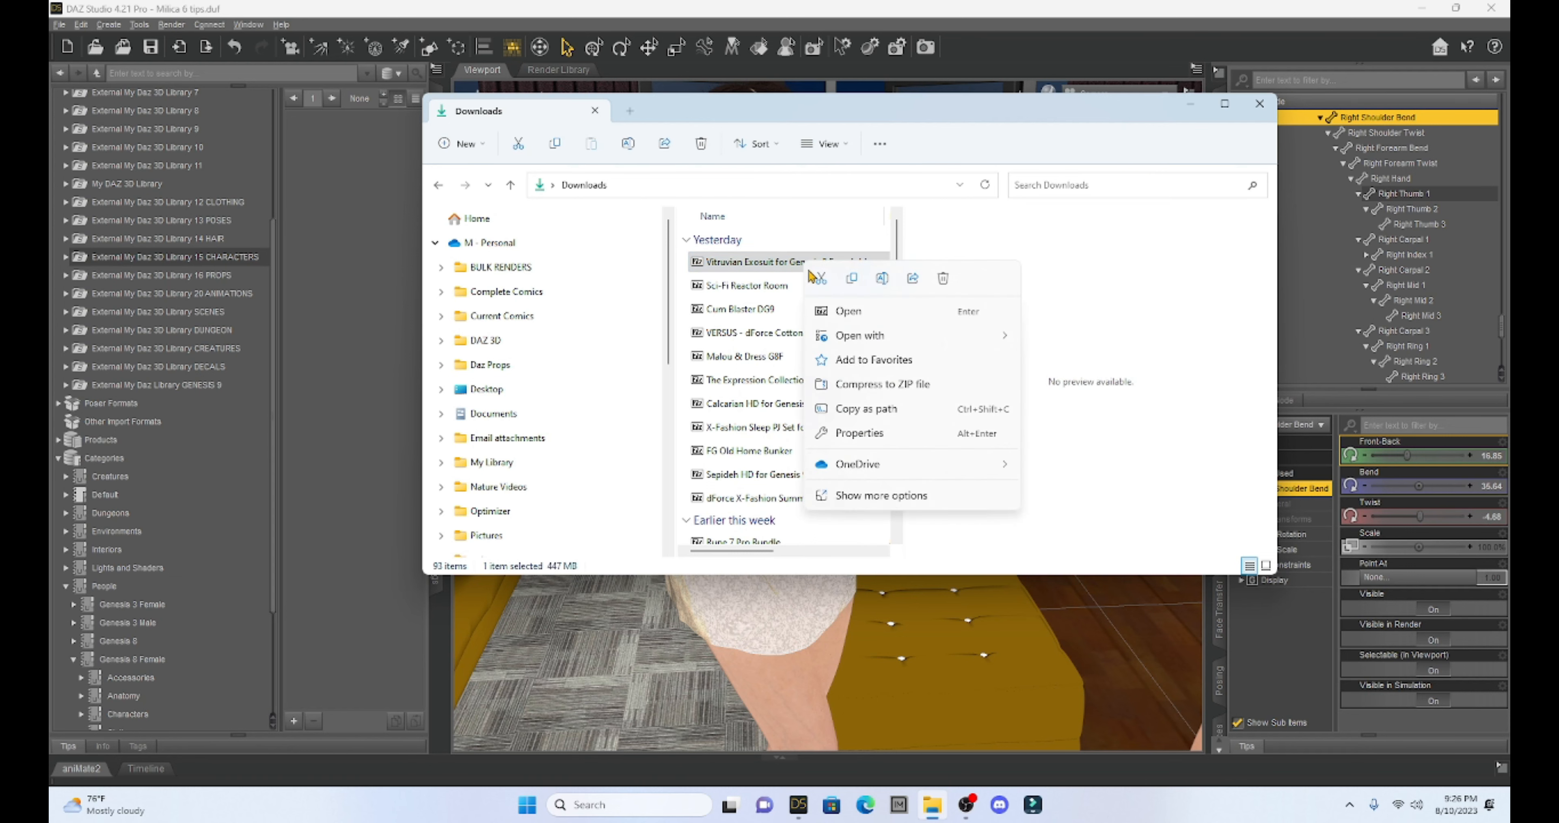
click(848, 311)
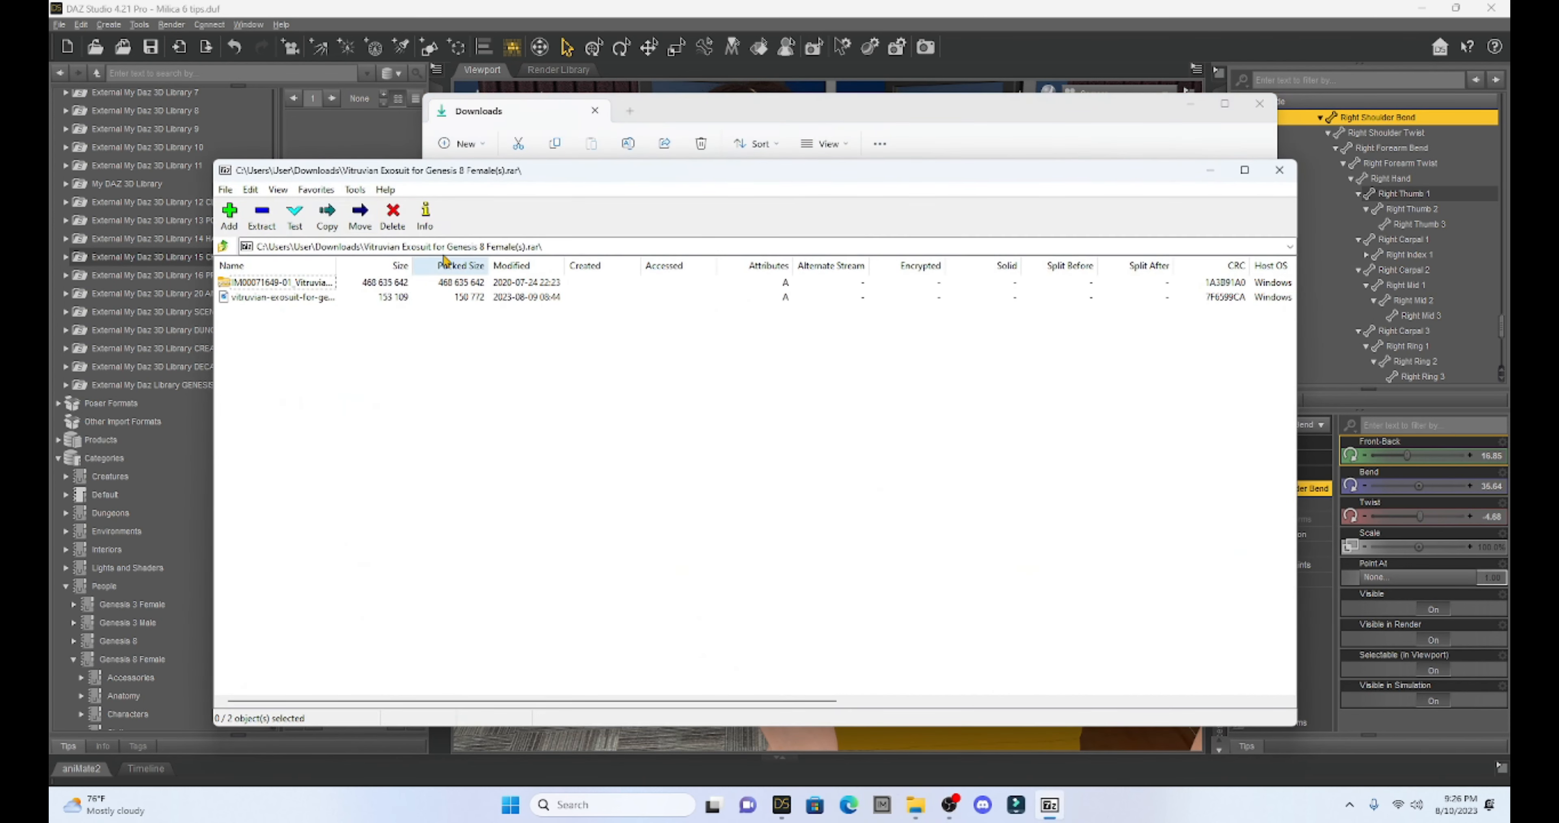
click(276, 215)
click(858, 486)
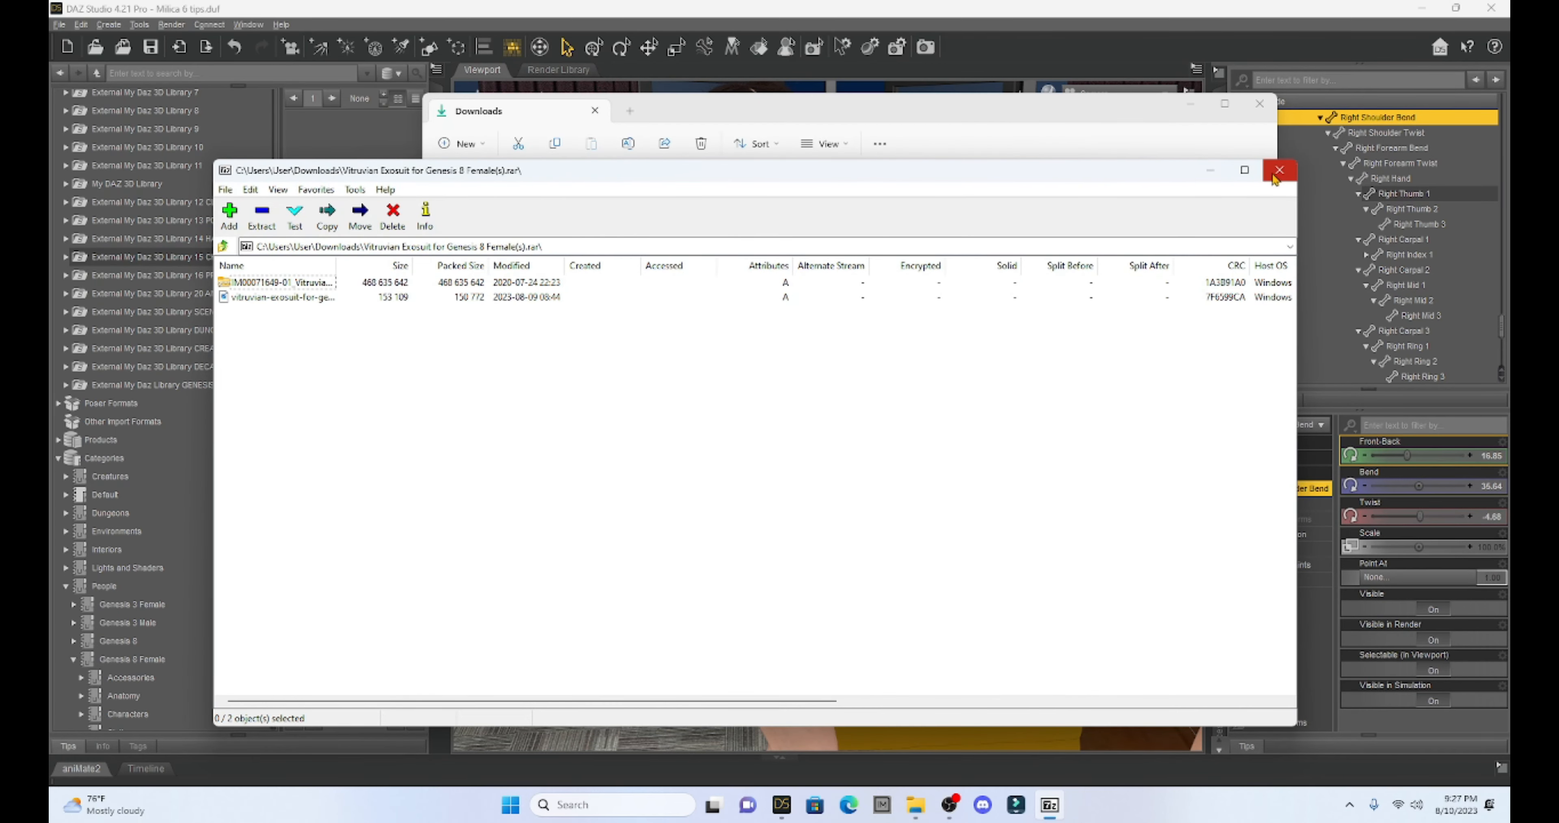
click(1278, 171)
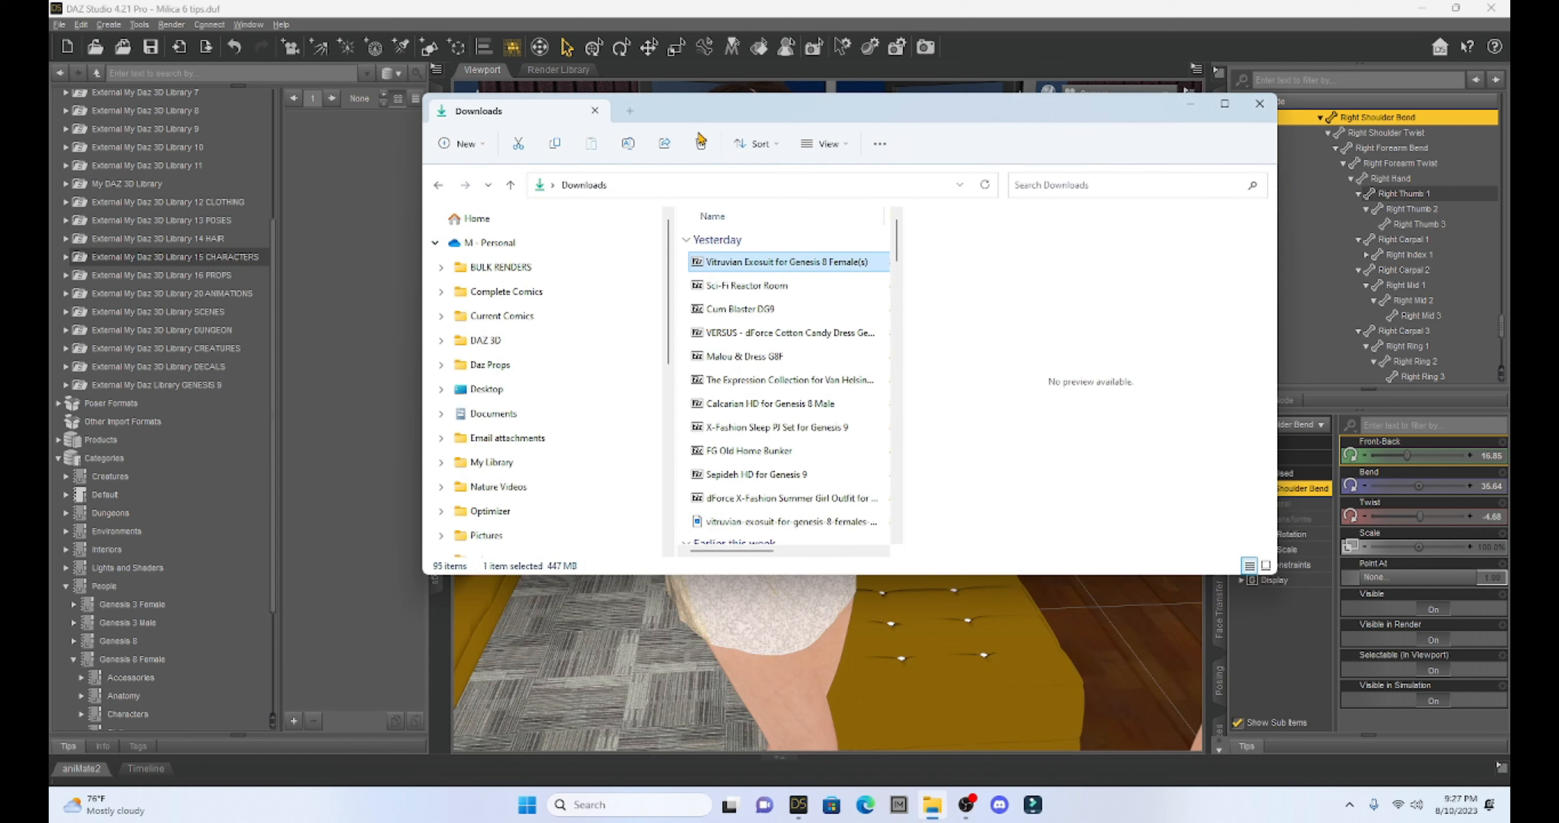
click(701, 143)
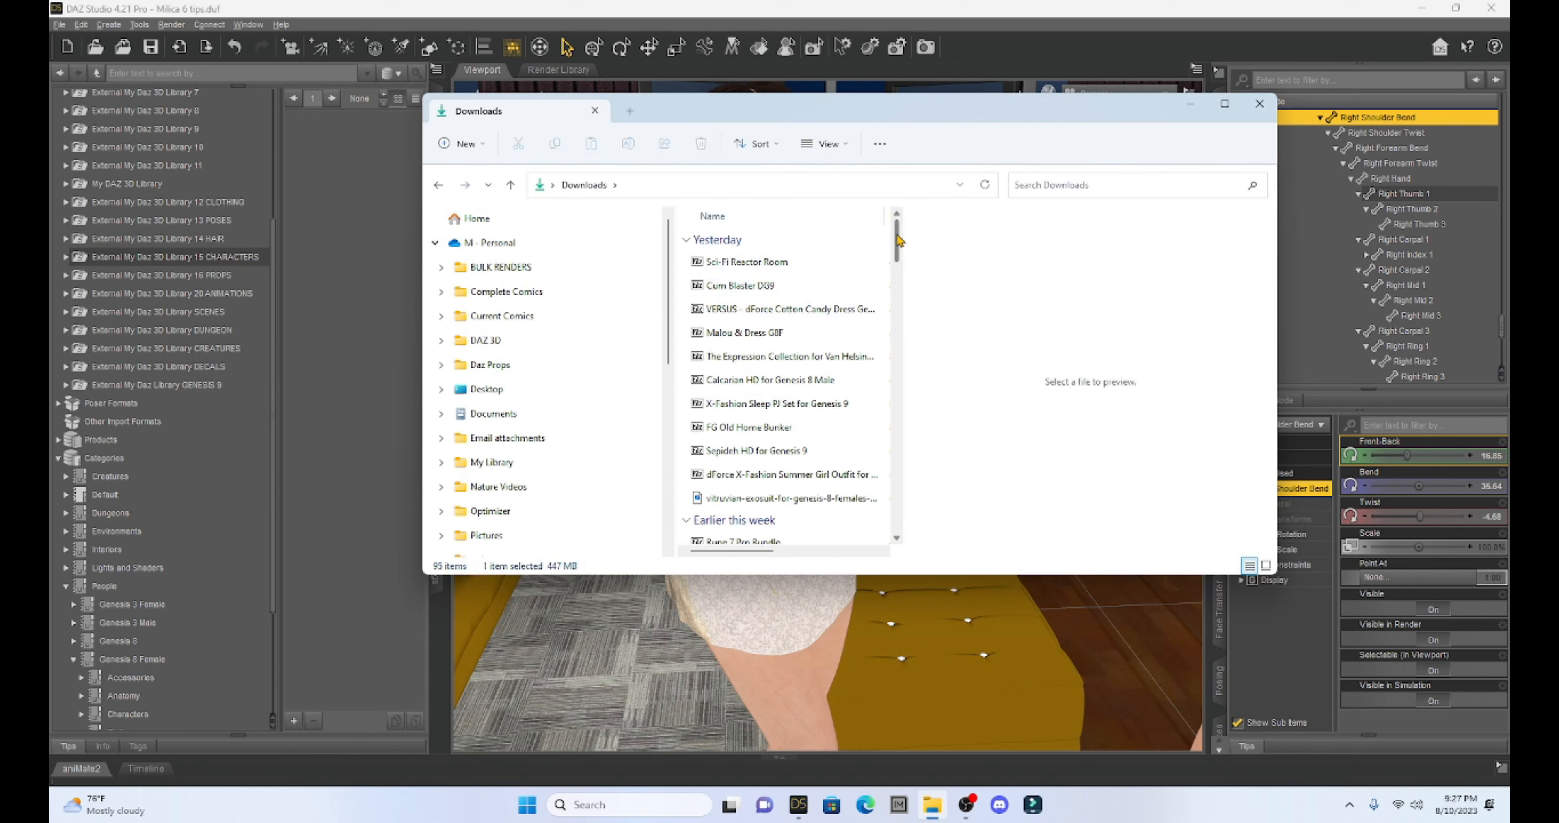
drag(898, 240, 962, 554)
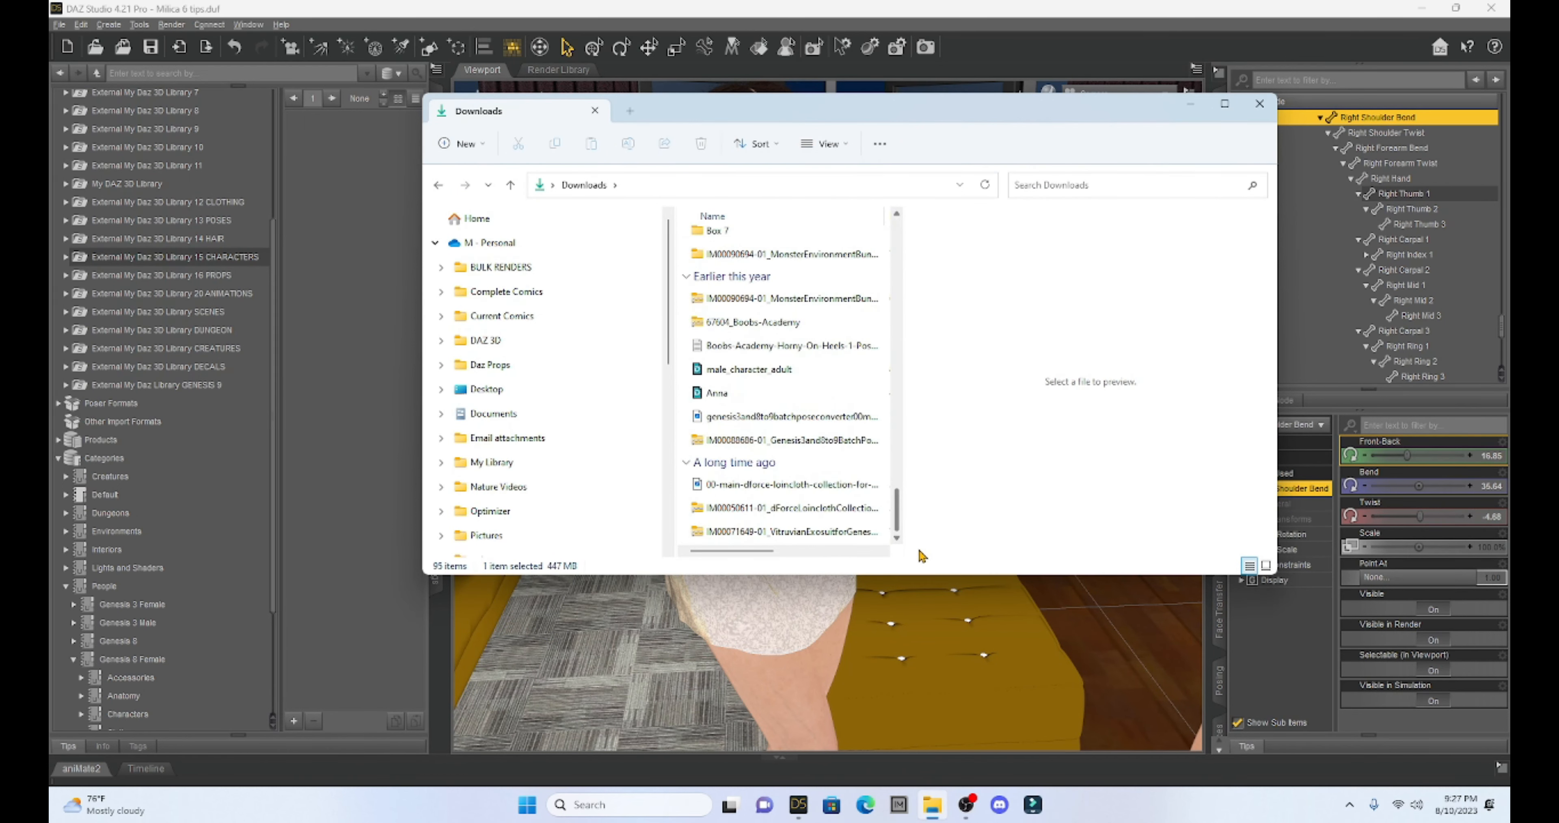
double_click(793, 531)
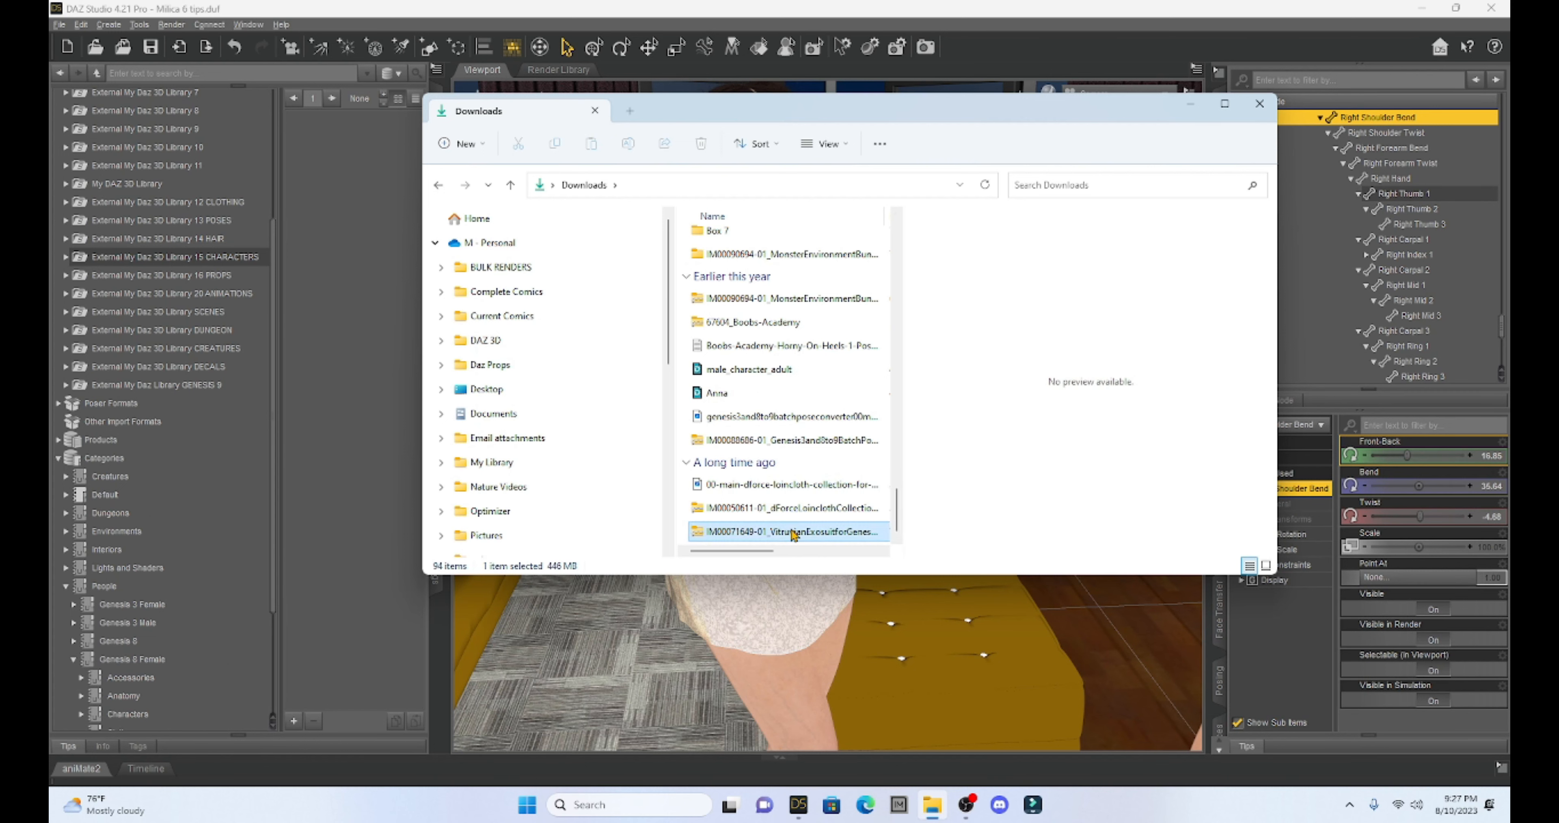
double_click(723, 240)
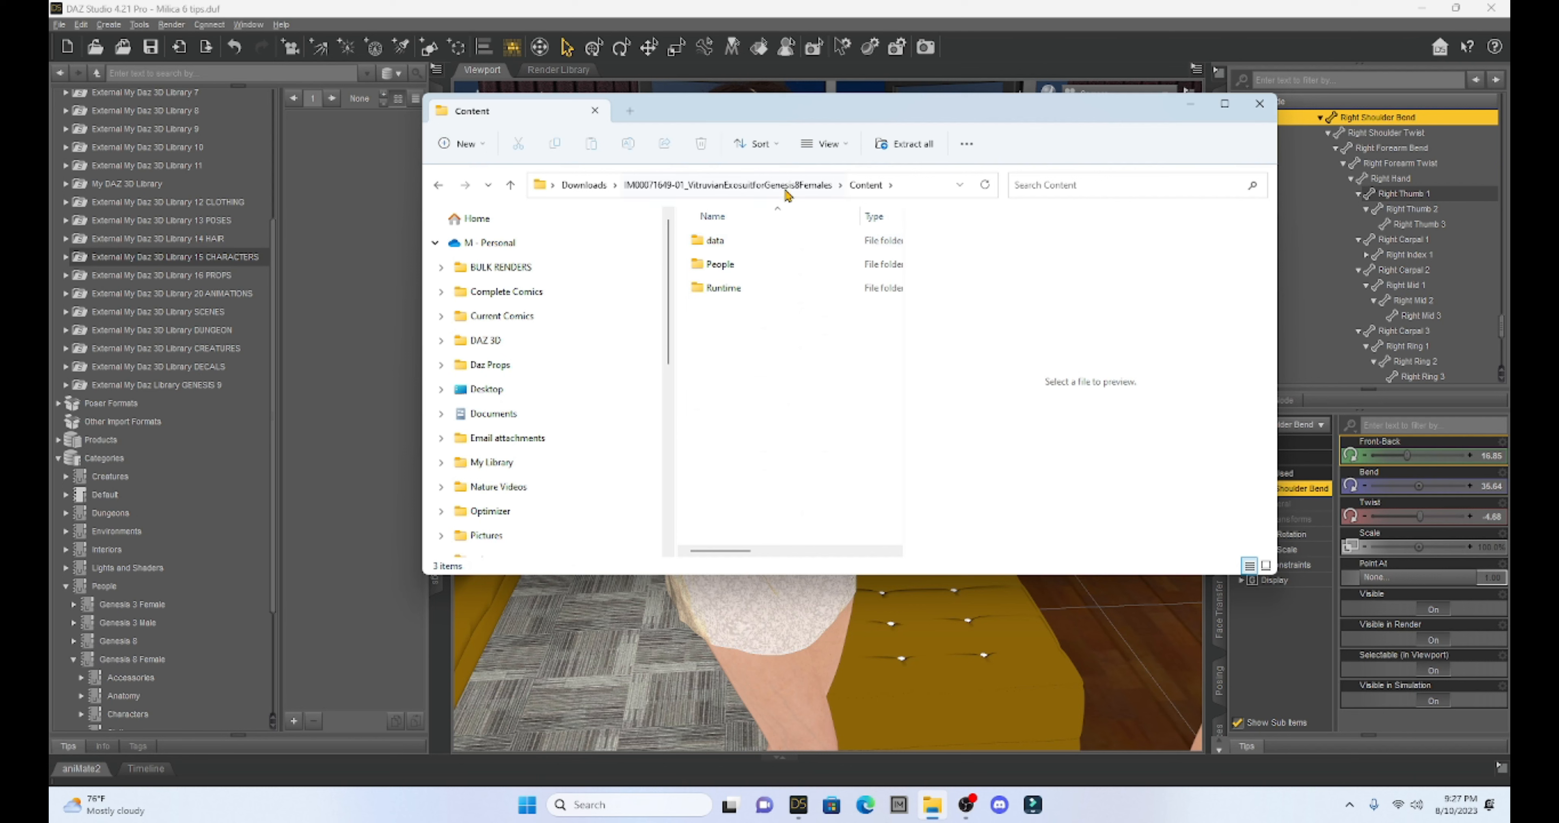
scroll(617, 431, down, 8)
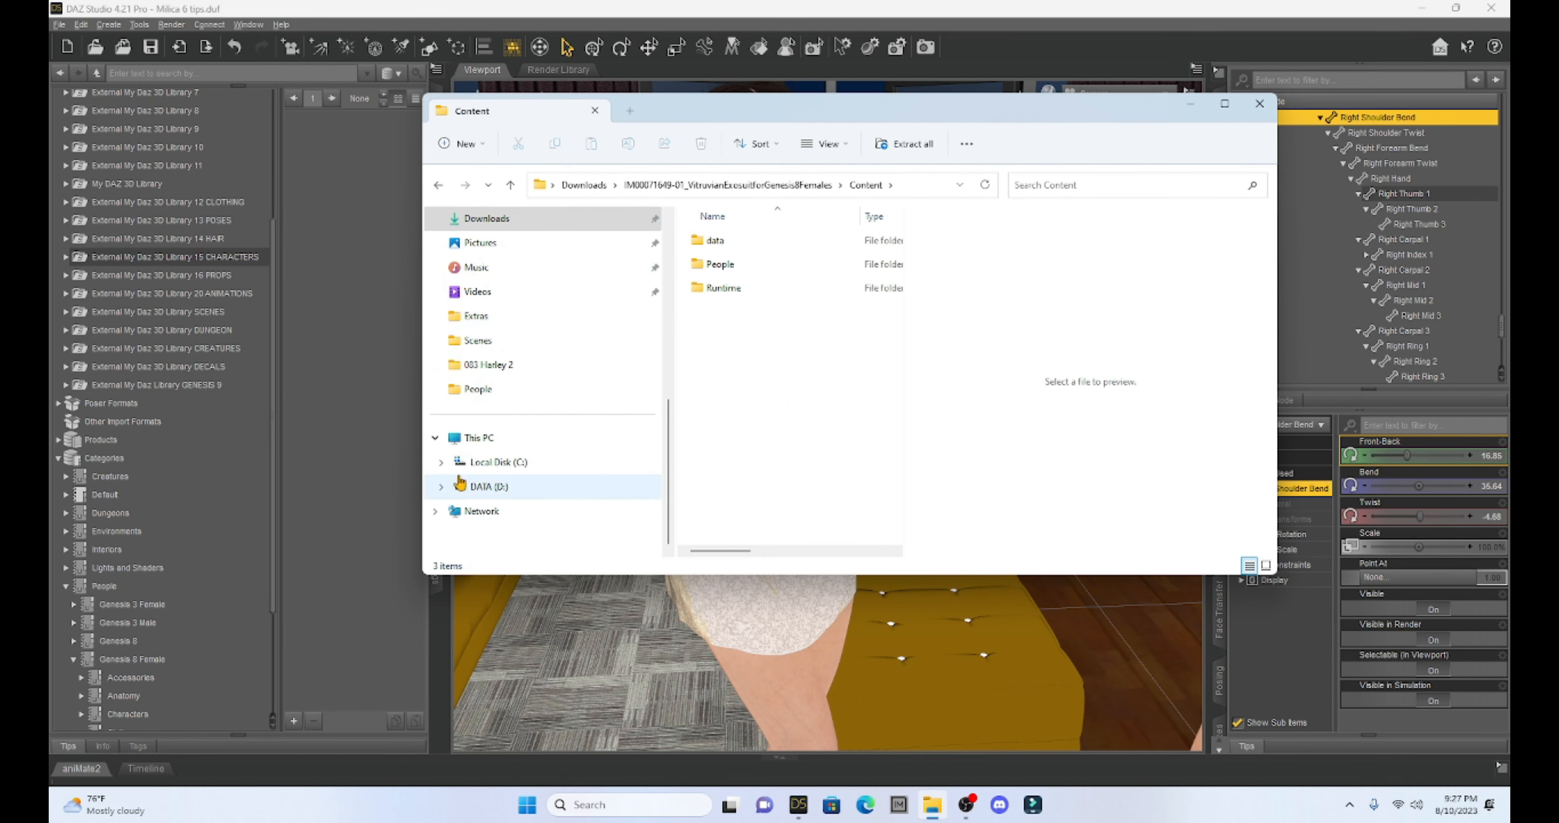
Copy the data, People and Runtime folders into External My Daz 3D Library 12 CLOTHING on the DATA (D:) drive and close File Explorer
click(441, 487)
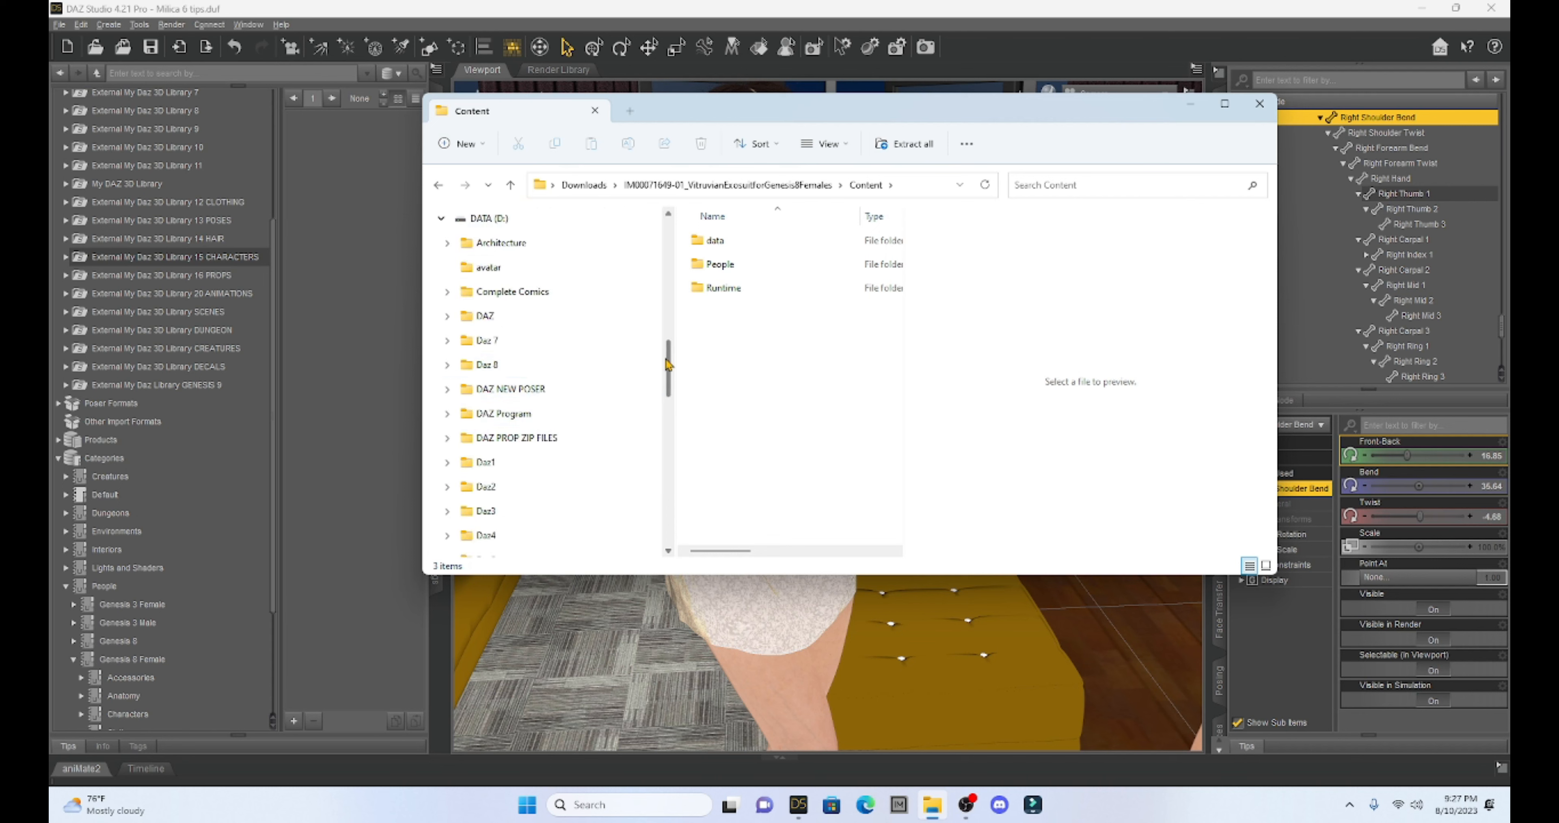
drag(670, 357, 682, 458)
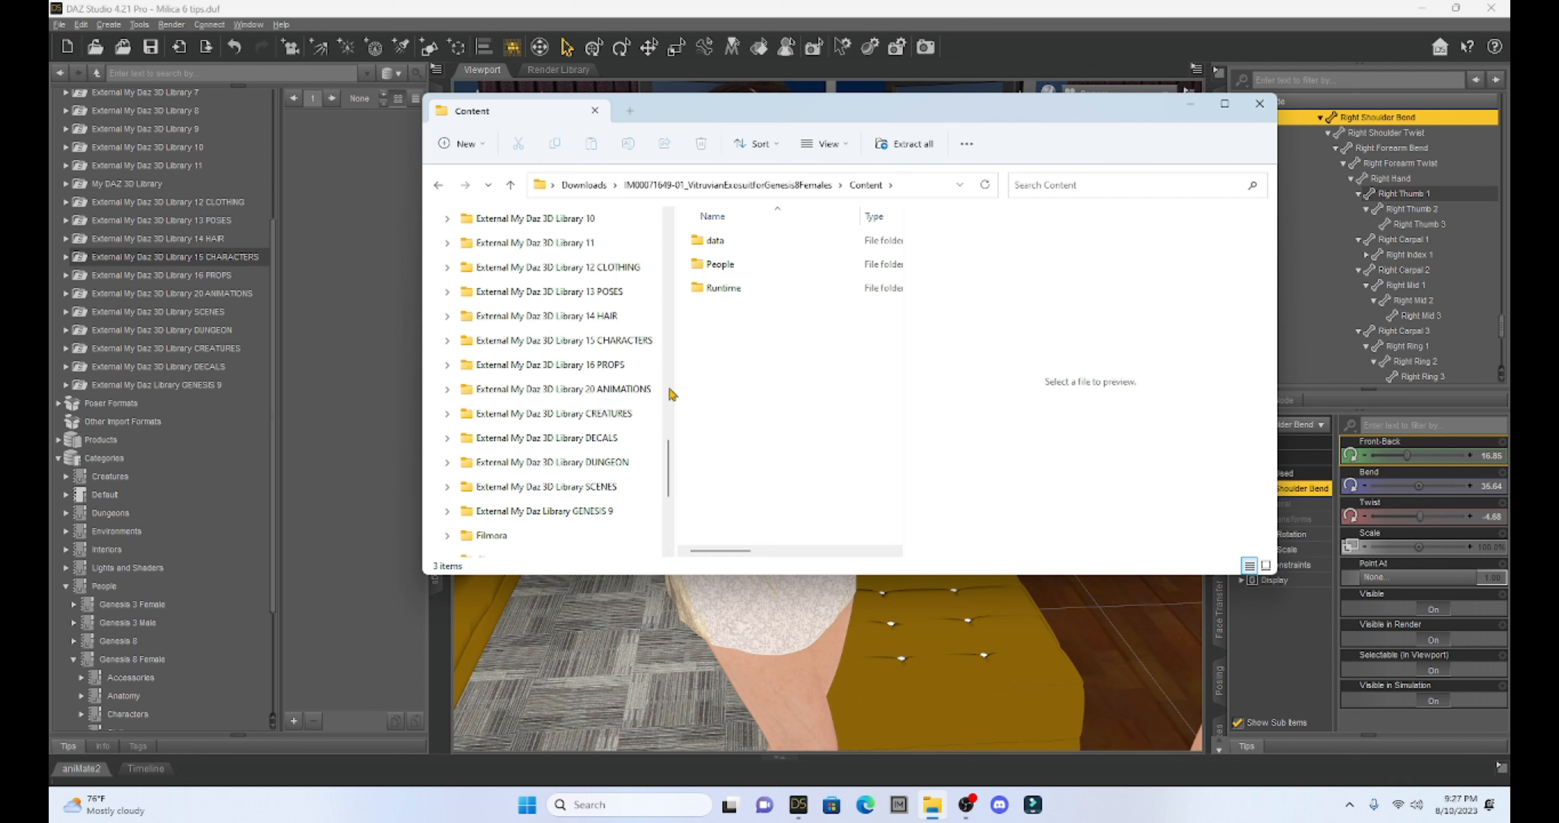
drag(772, 252, 773, 302)
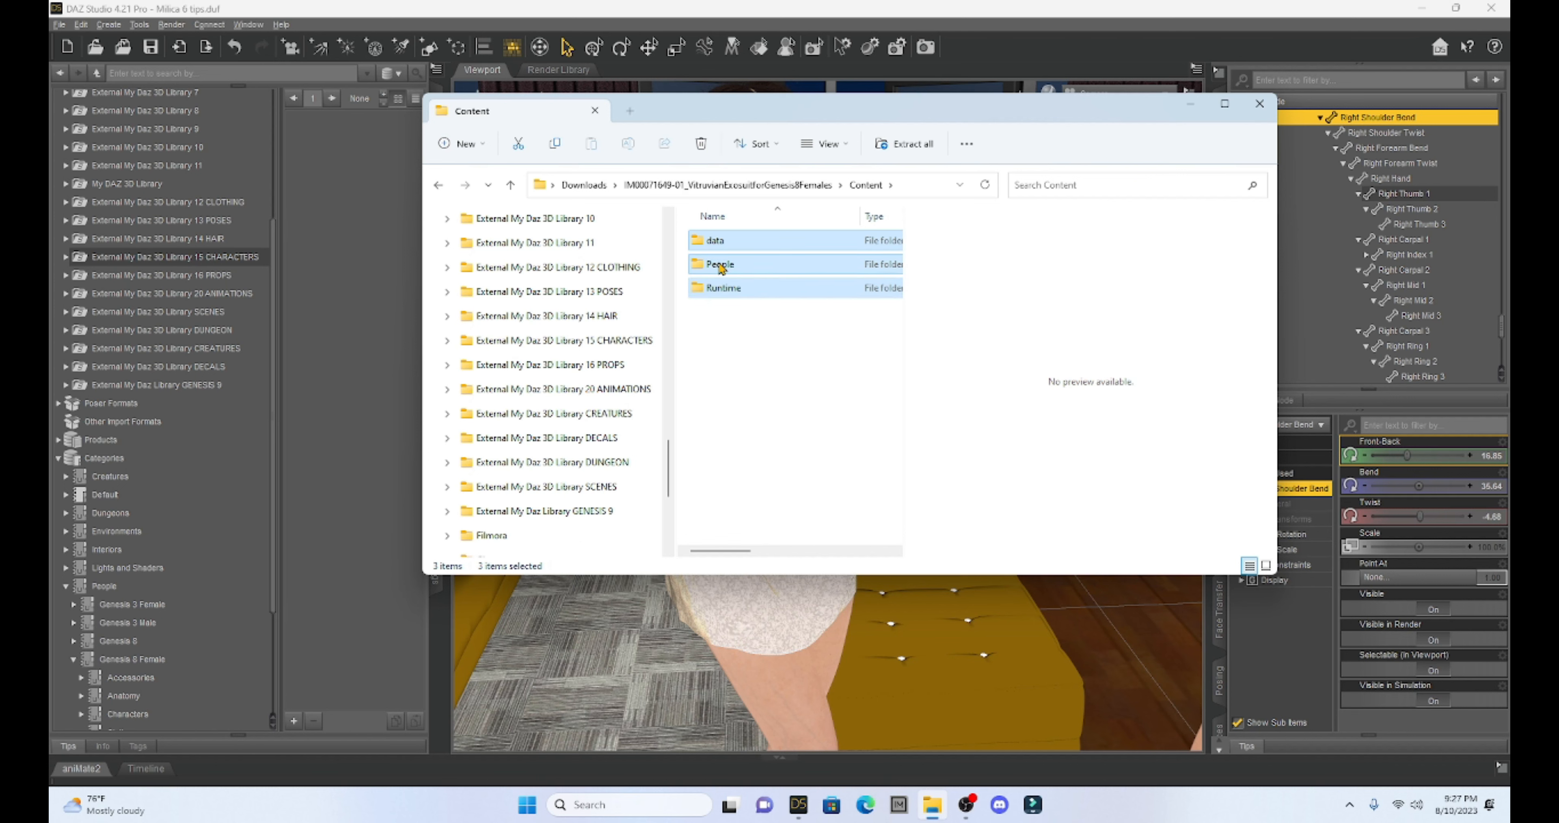
drag(718, 245, 615, 276)
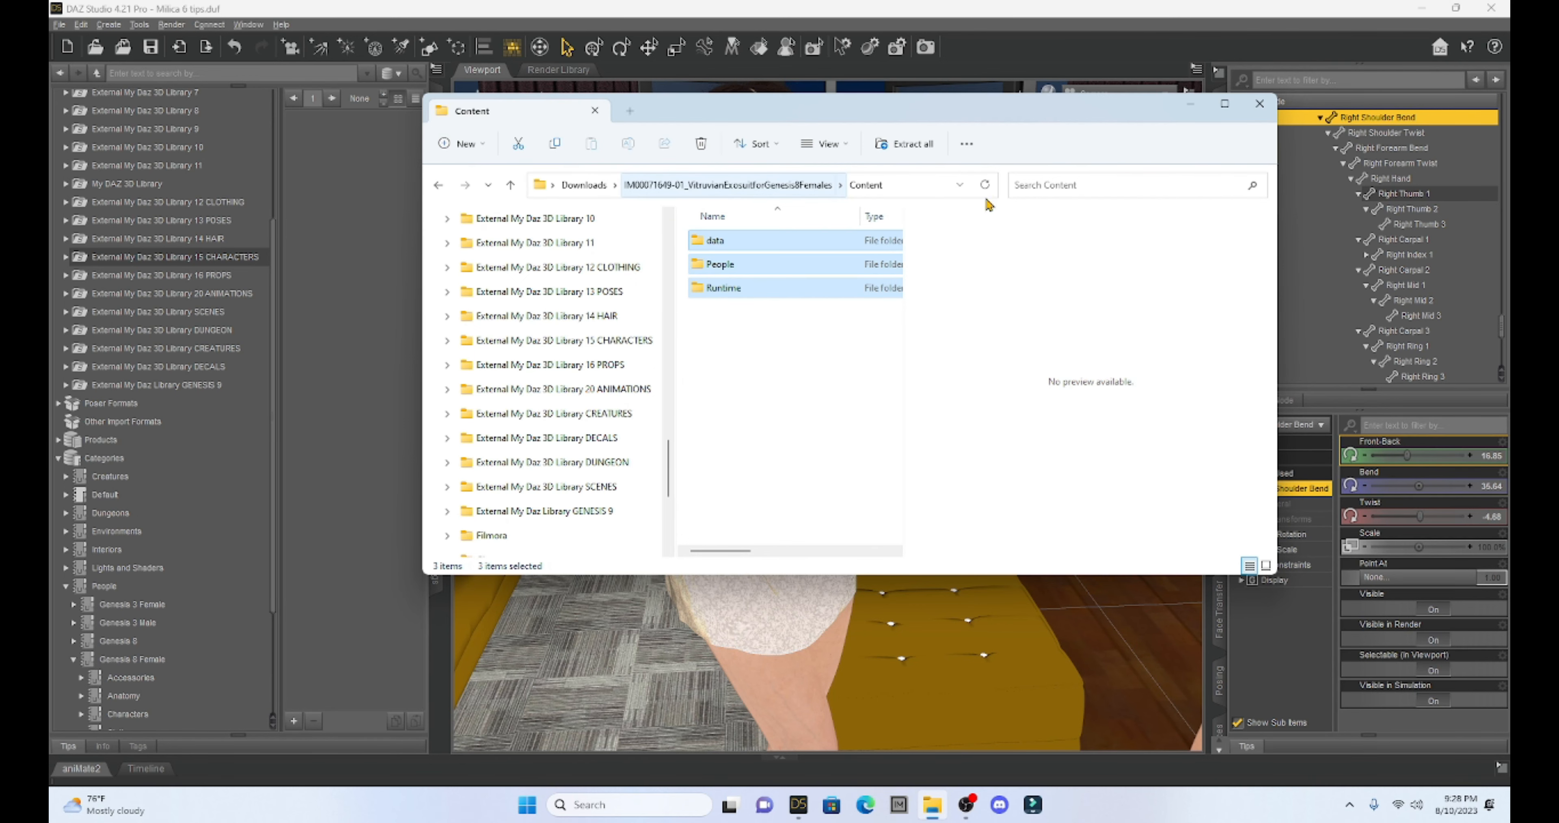
click(1260, 104)
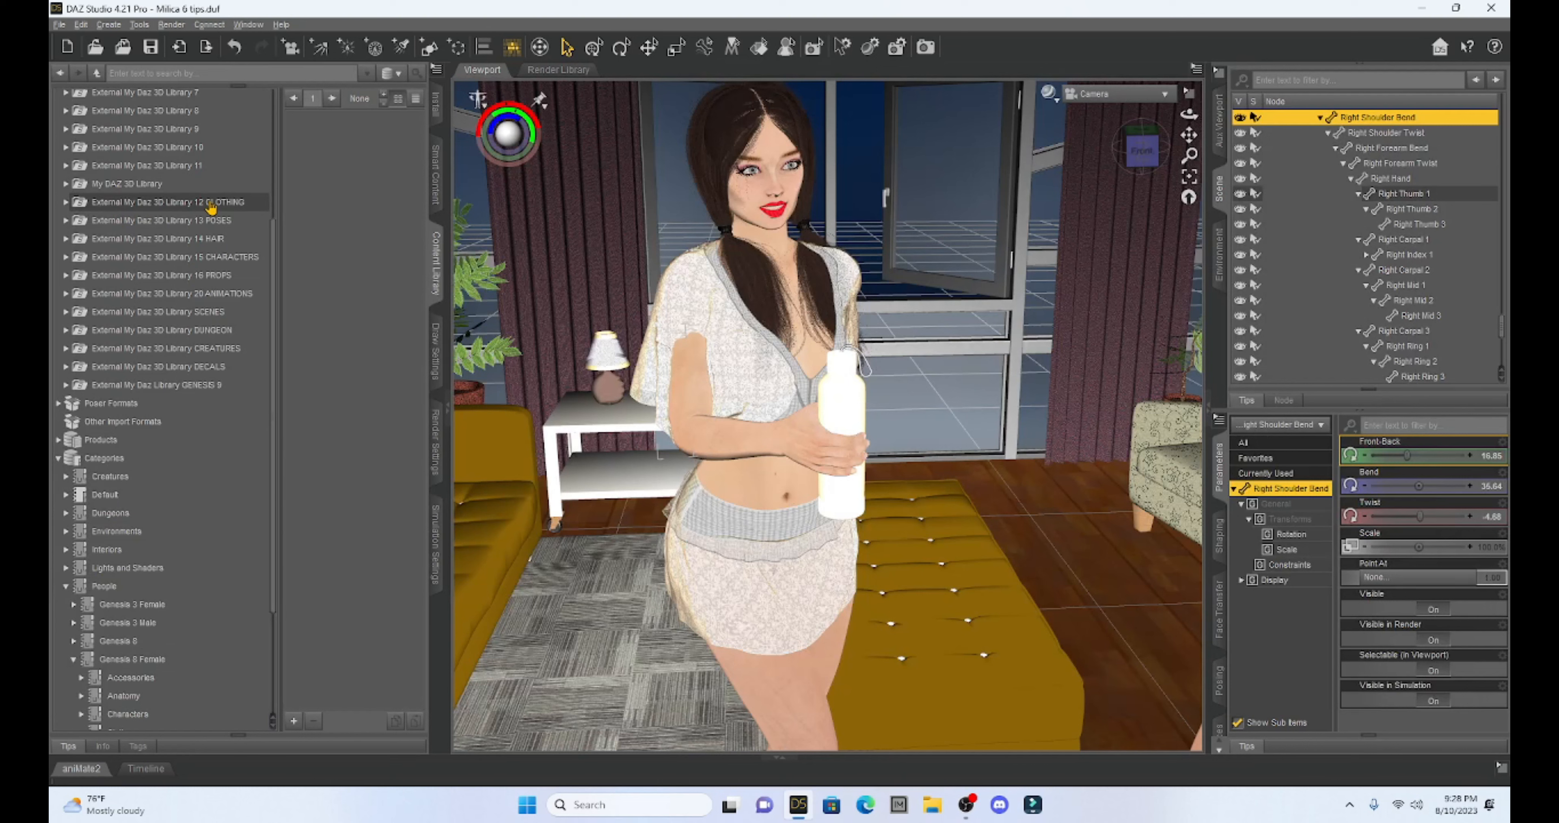
Look through the Genesis 8 Female Clothing folder under People in External My Daz 3D Library 12 CLOTHING, then collapse it
click(65, 203)
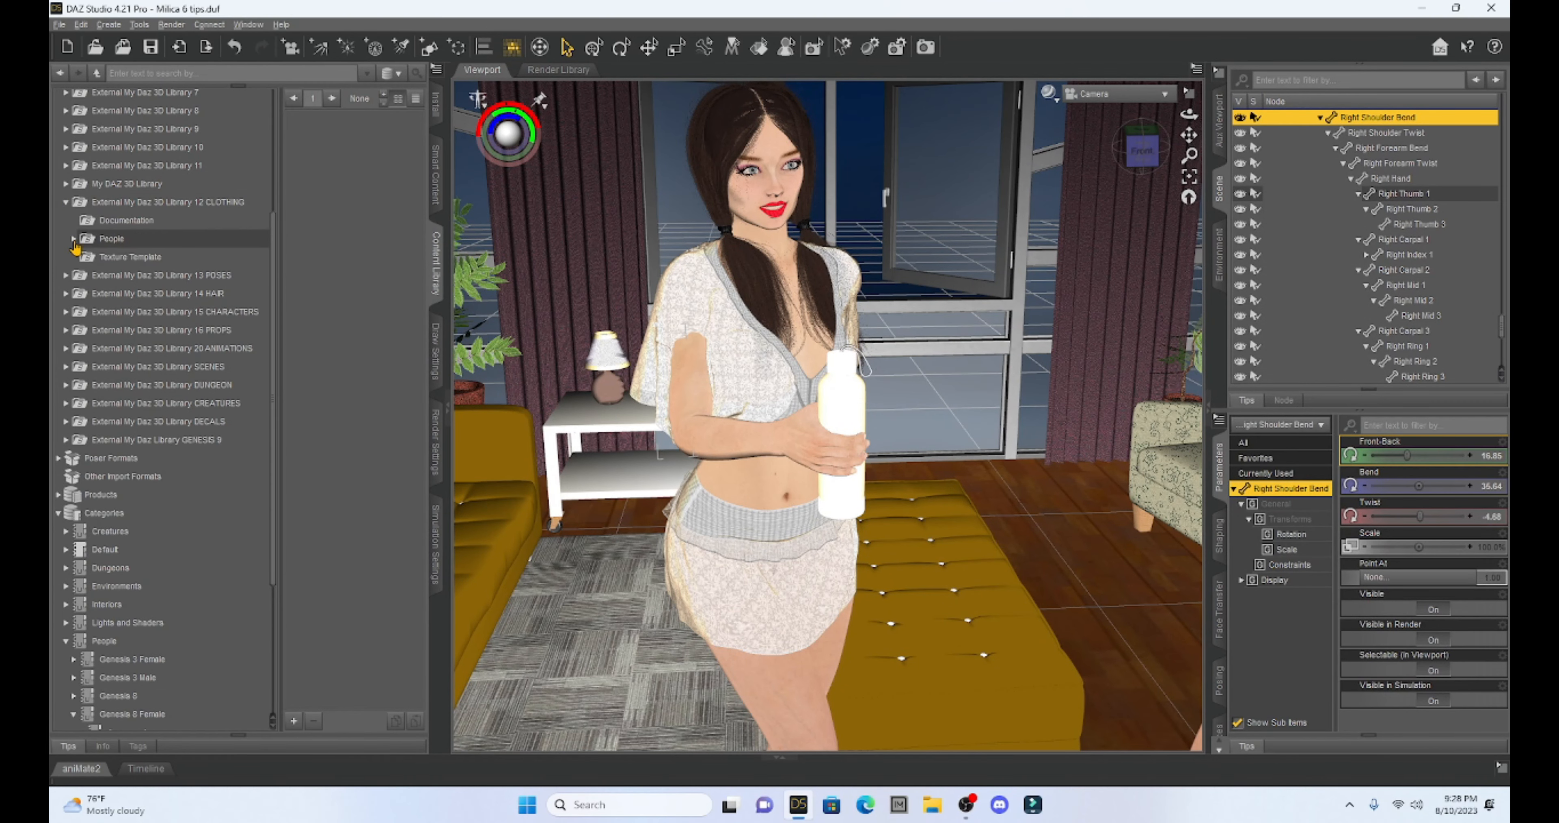
click(73, 240)
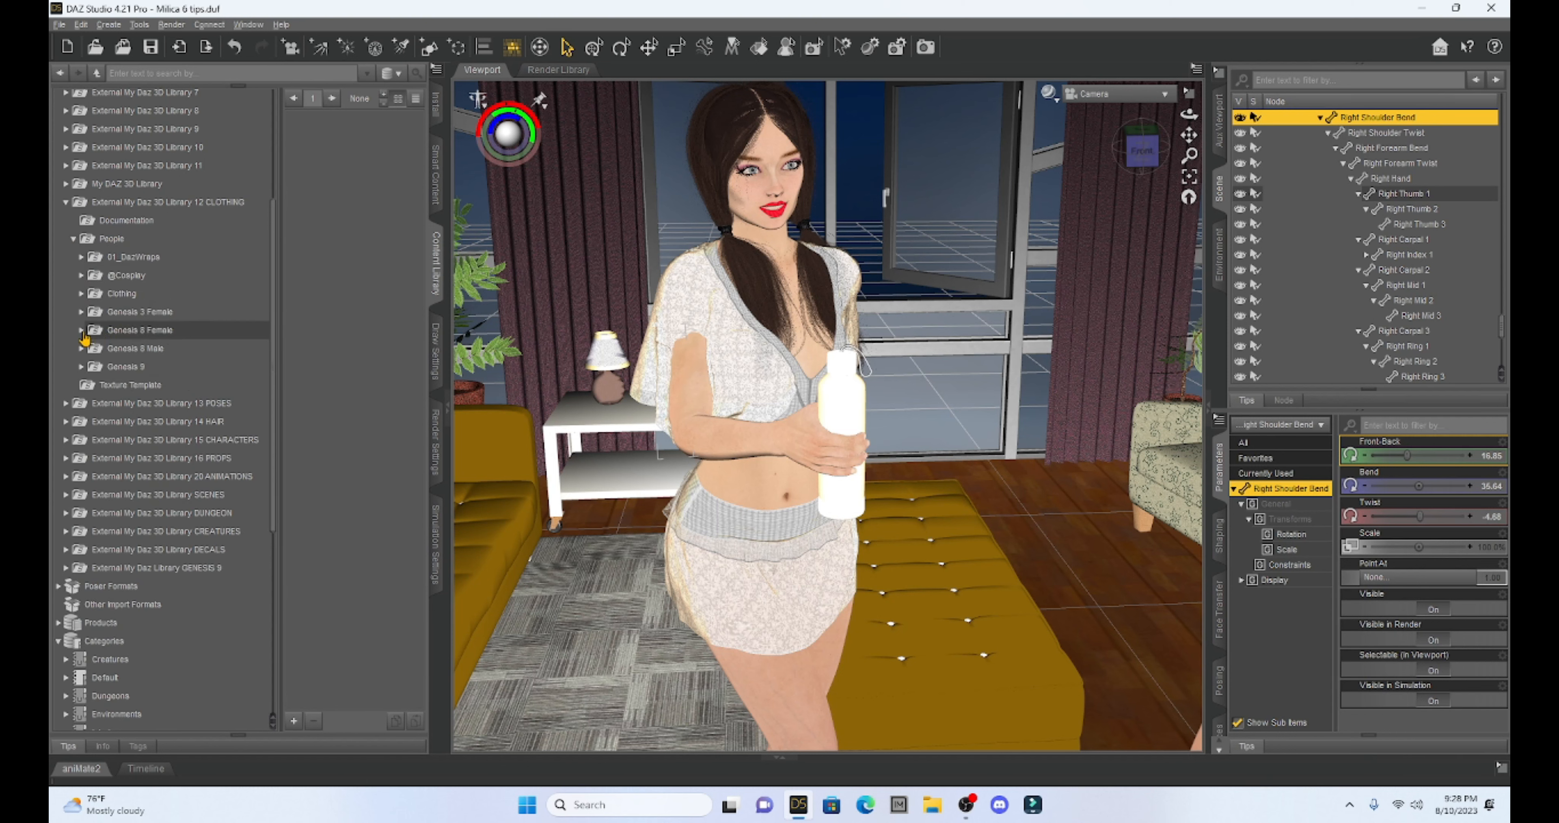
click(81, 331)
scroll(180, 332, down, 2)
scroll(180, 332, down, 1)
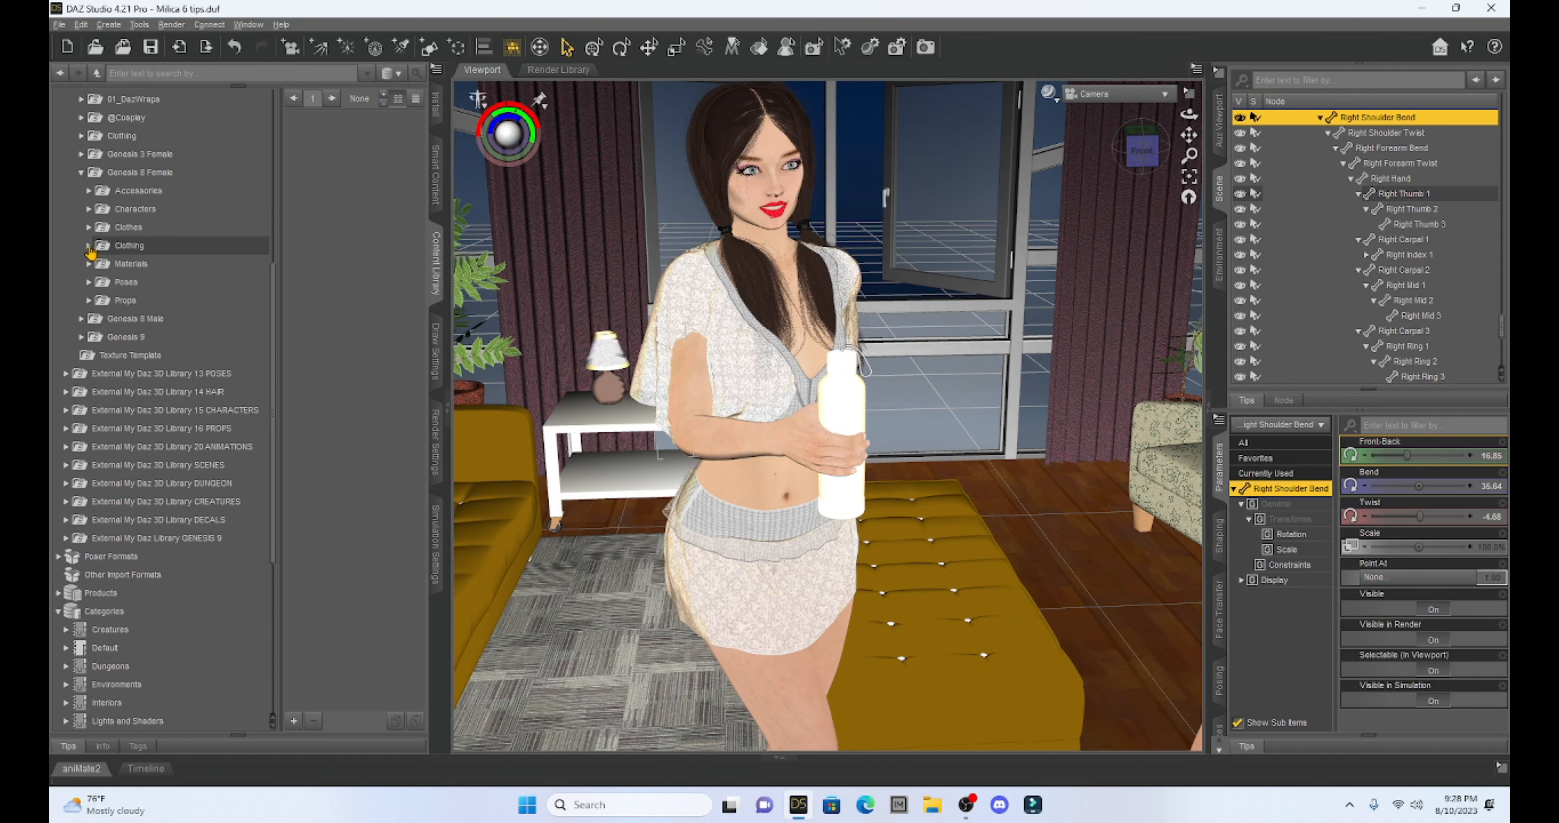
click(124, 250)
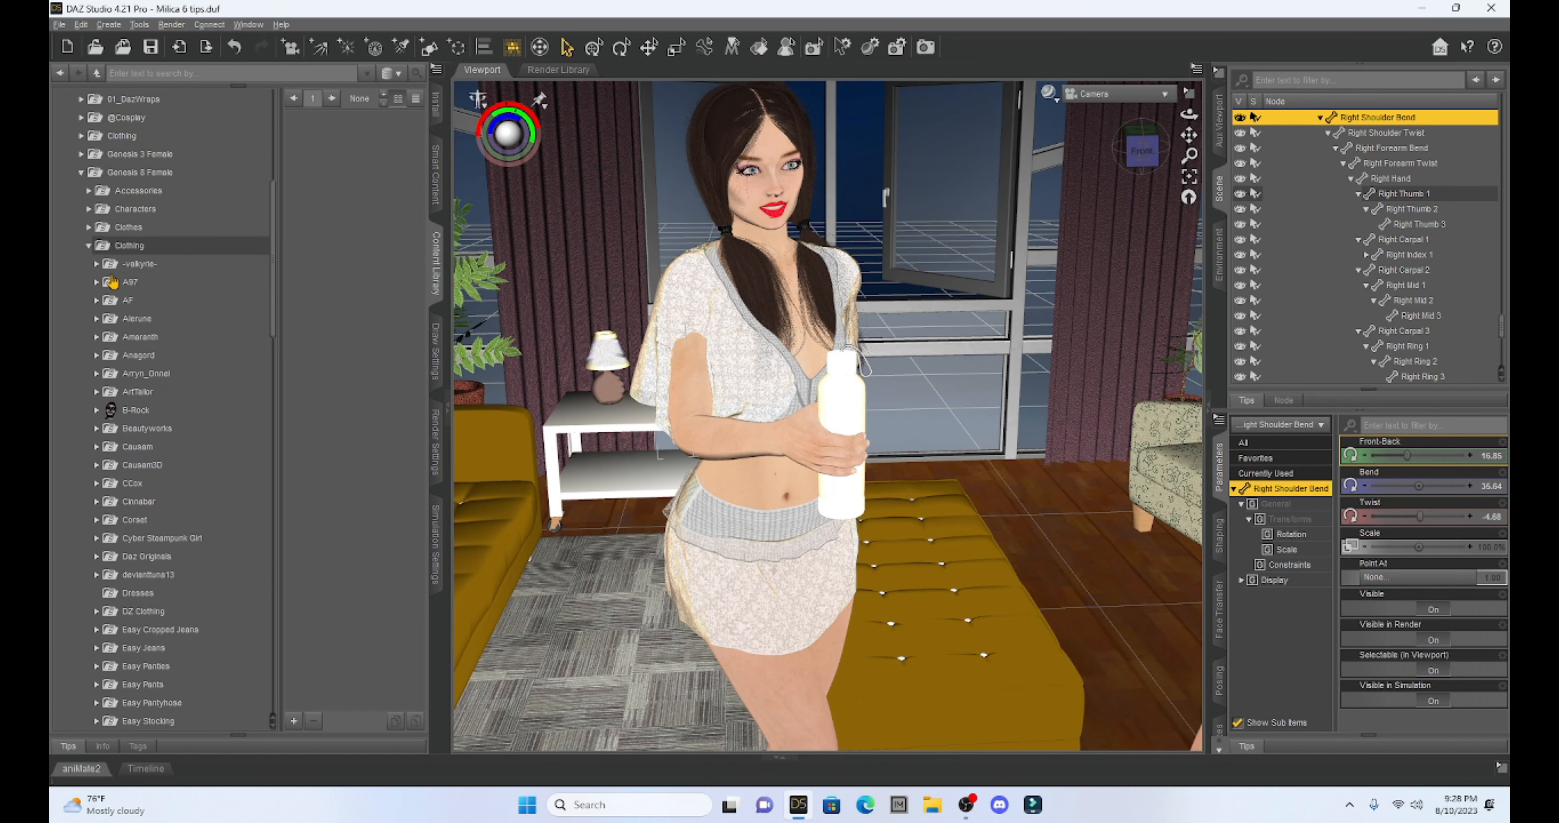
click(89, 248)
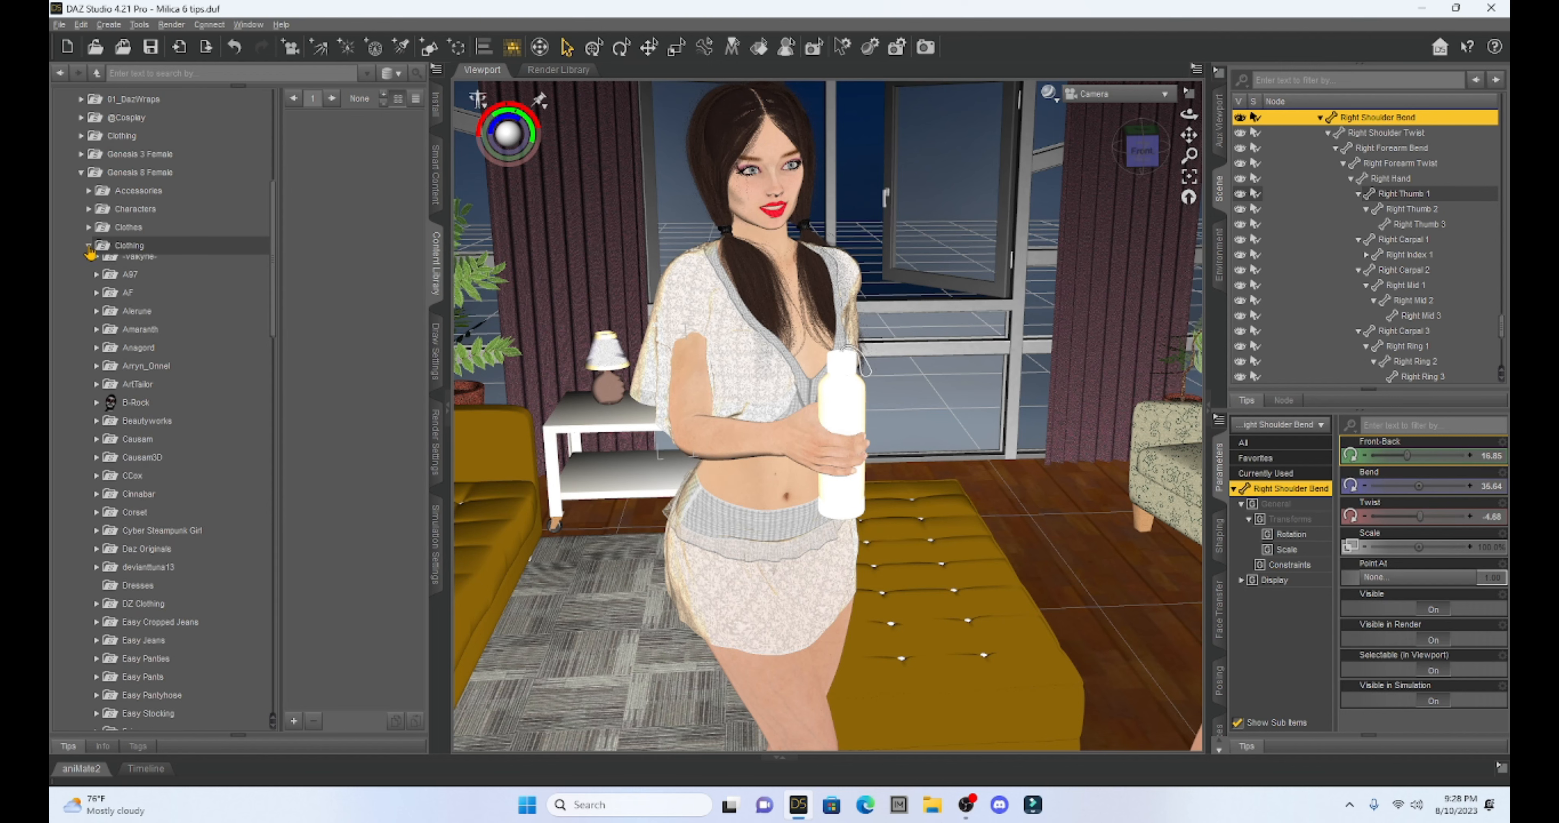
Refresh External My Daz 3D Library 12 CLOTHING in the content library
scroll(211, 238, up, 2)
scroll(213, 236, up, 1)
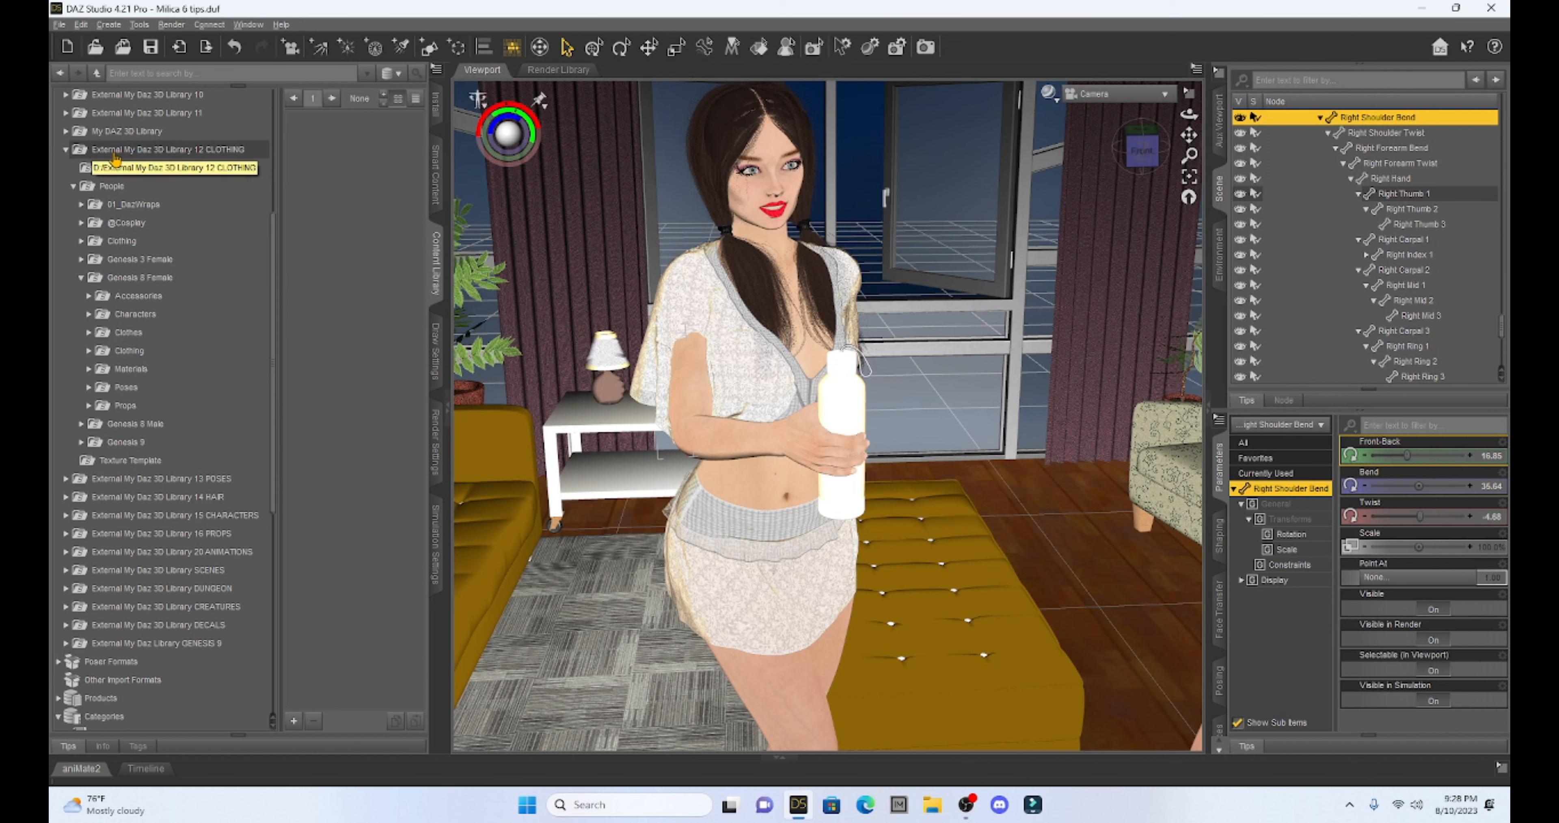
right_click(206, 151)
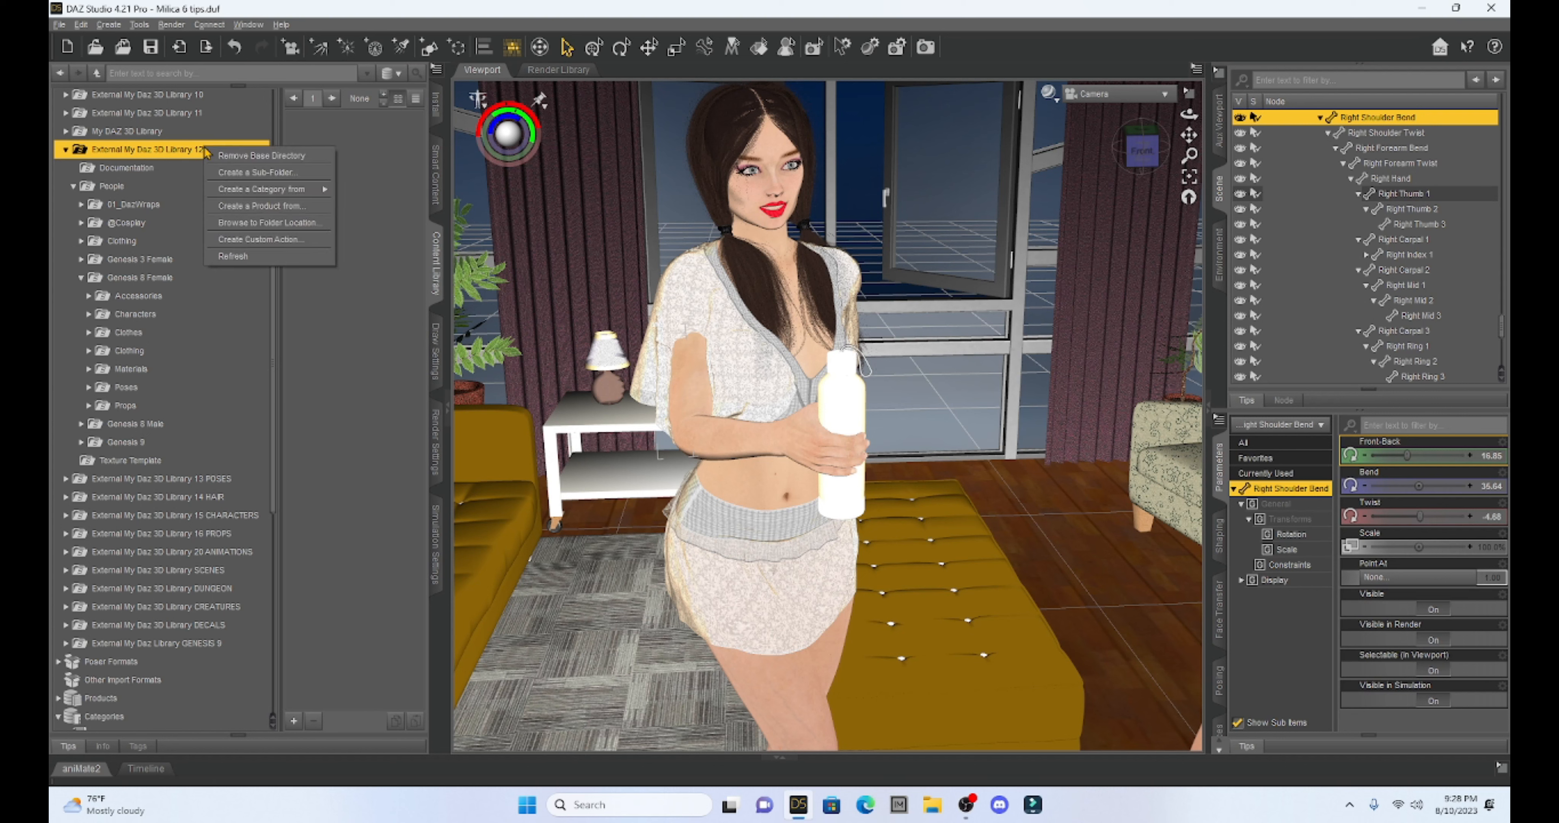
click(251, 258)
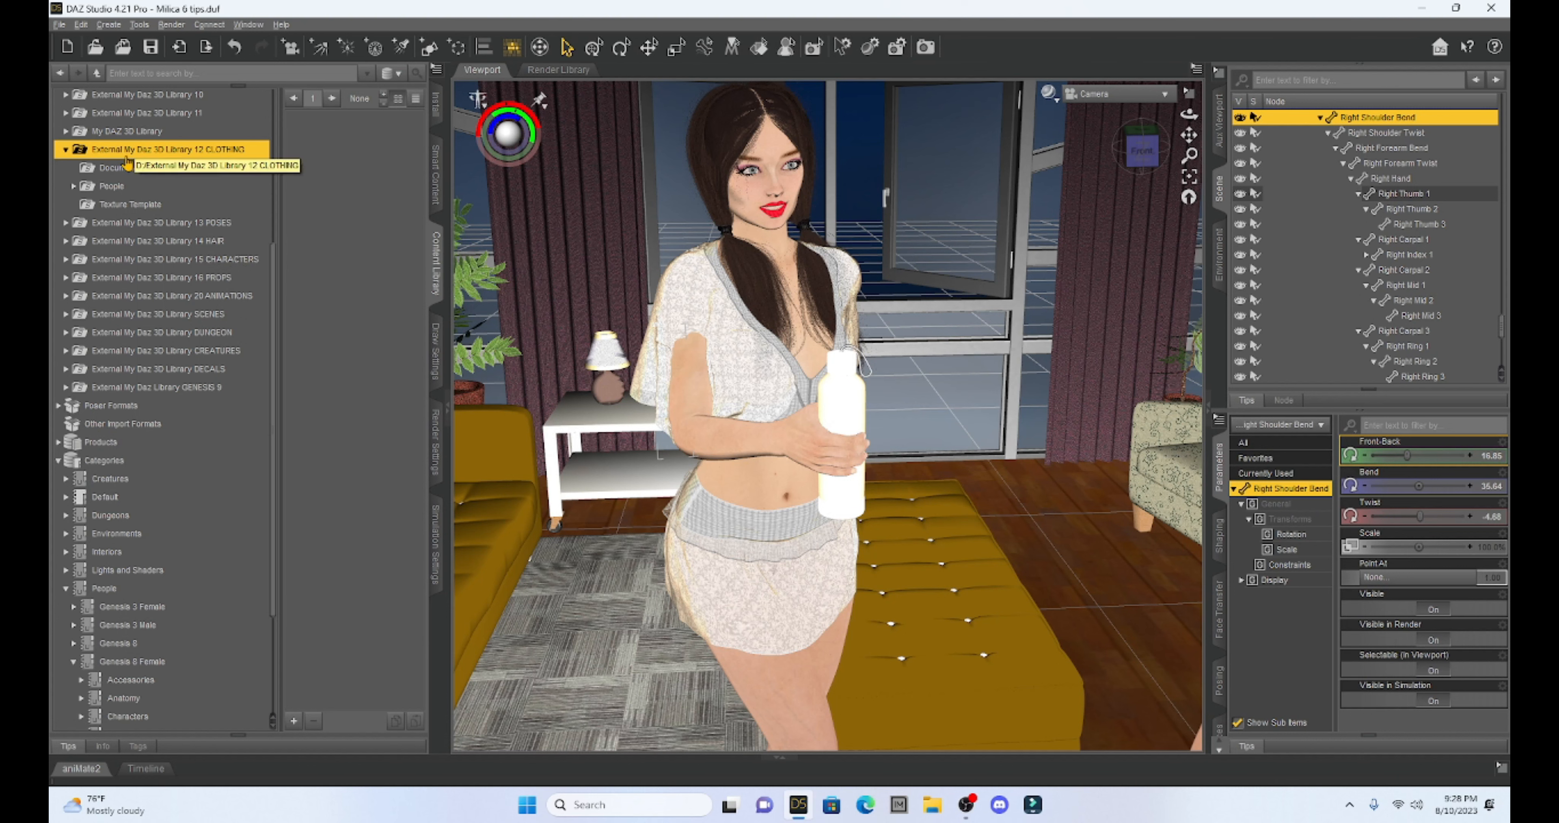
Open the Vitruvian Exosuit Female folder within the refreshed clothing library's Genesis 8 Female clothing
click(73, 187)
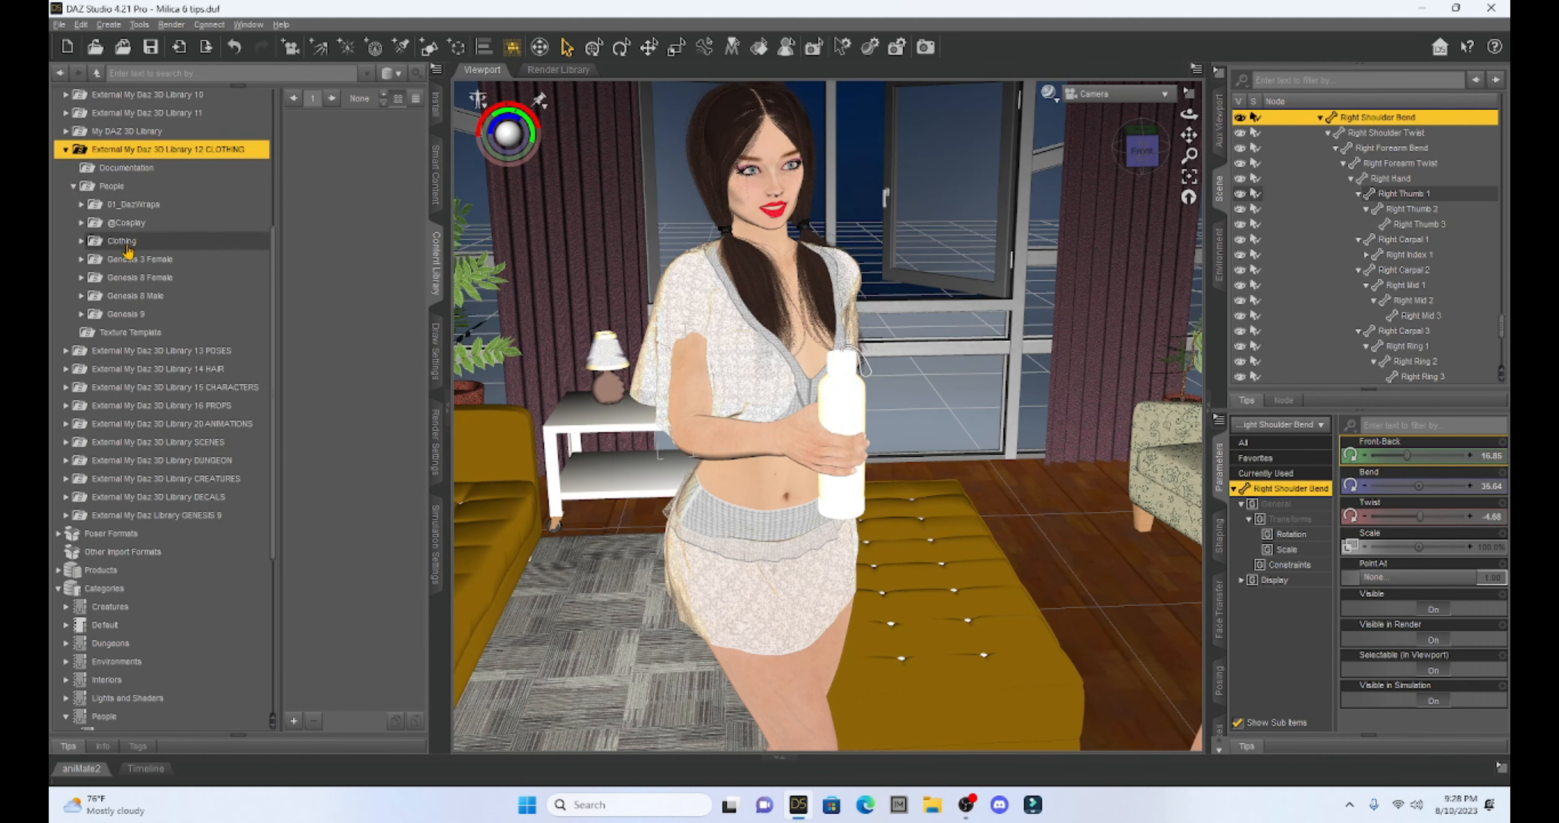
click(82, 279)
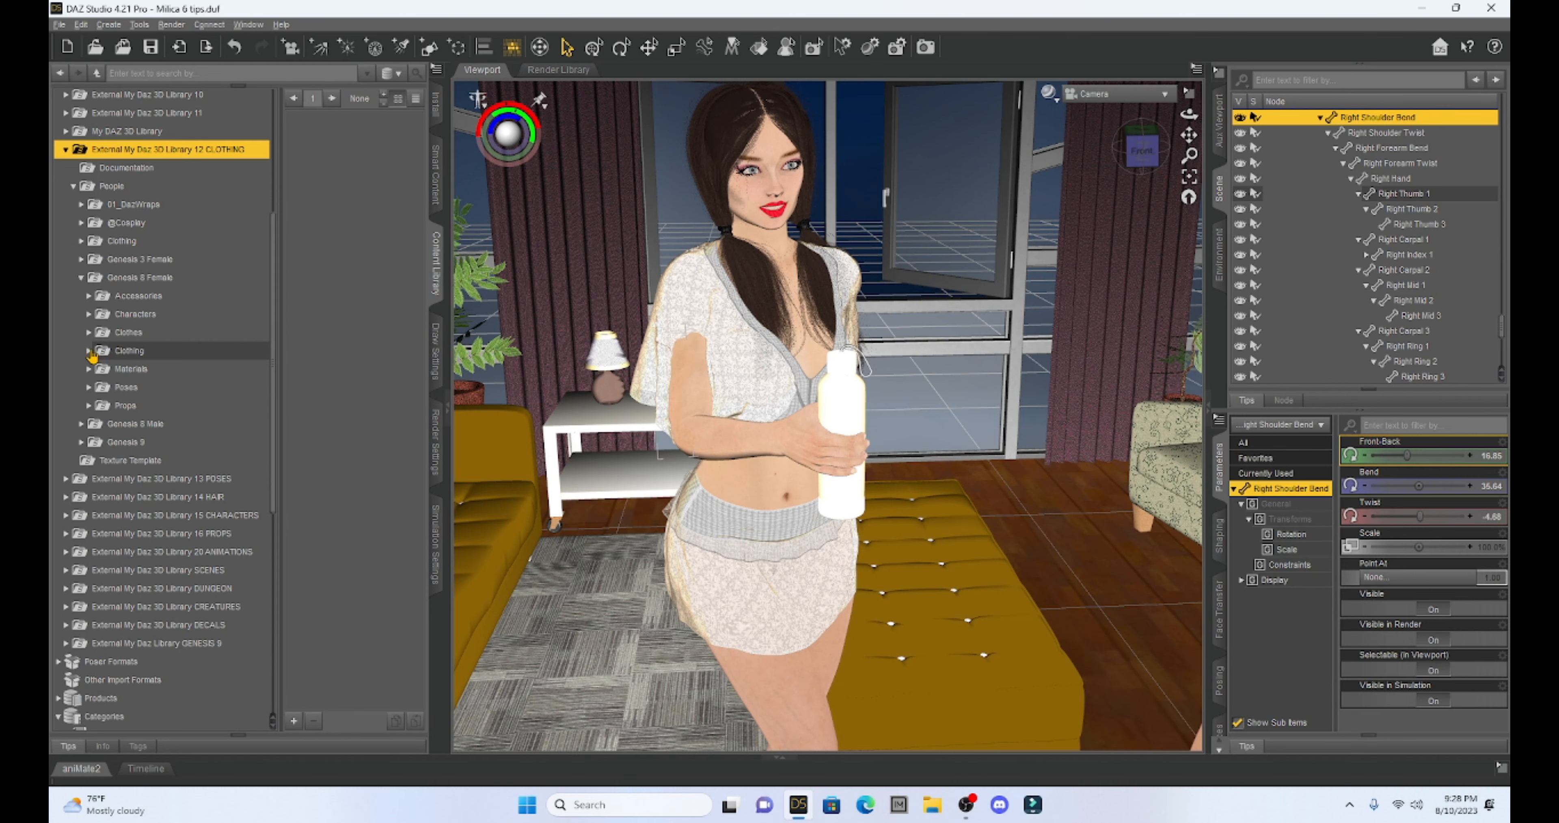
click(90, 351)
scroll(210, 383, down, 8)
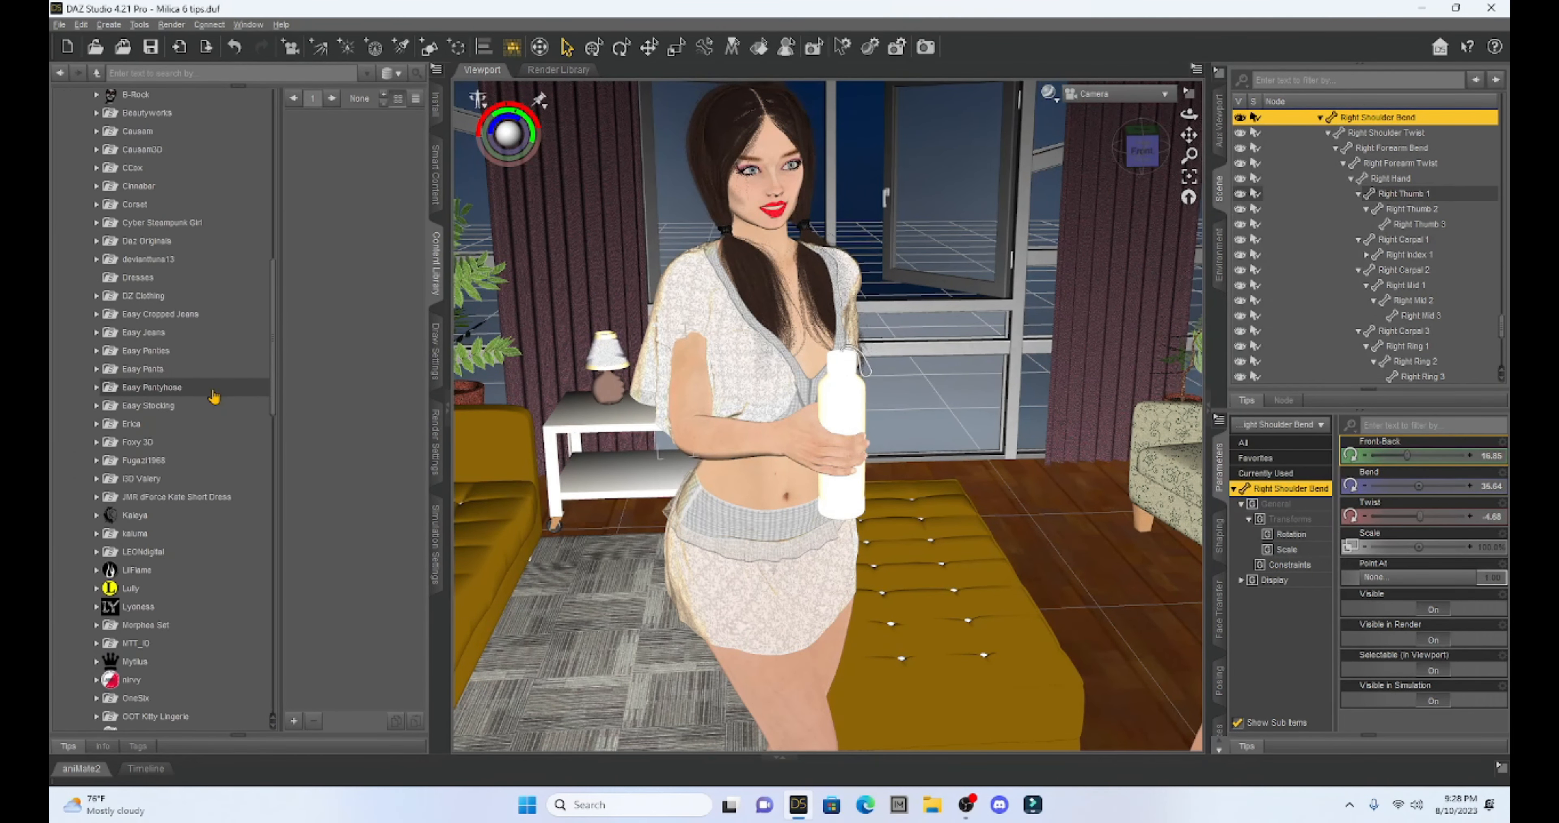
scroll(214, 396, down, 12)
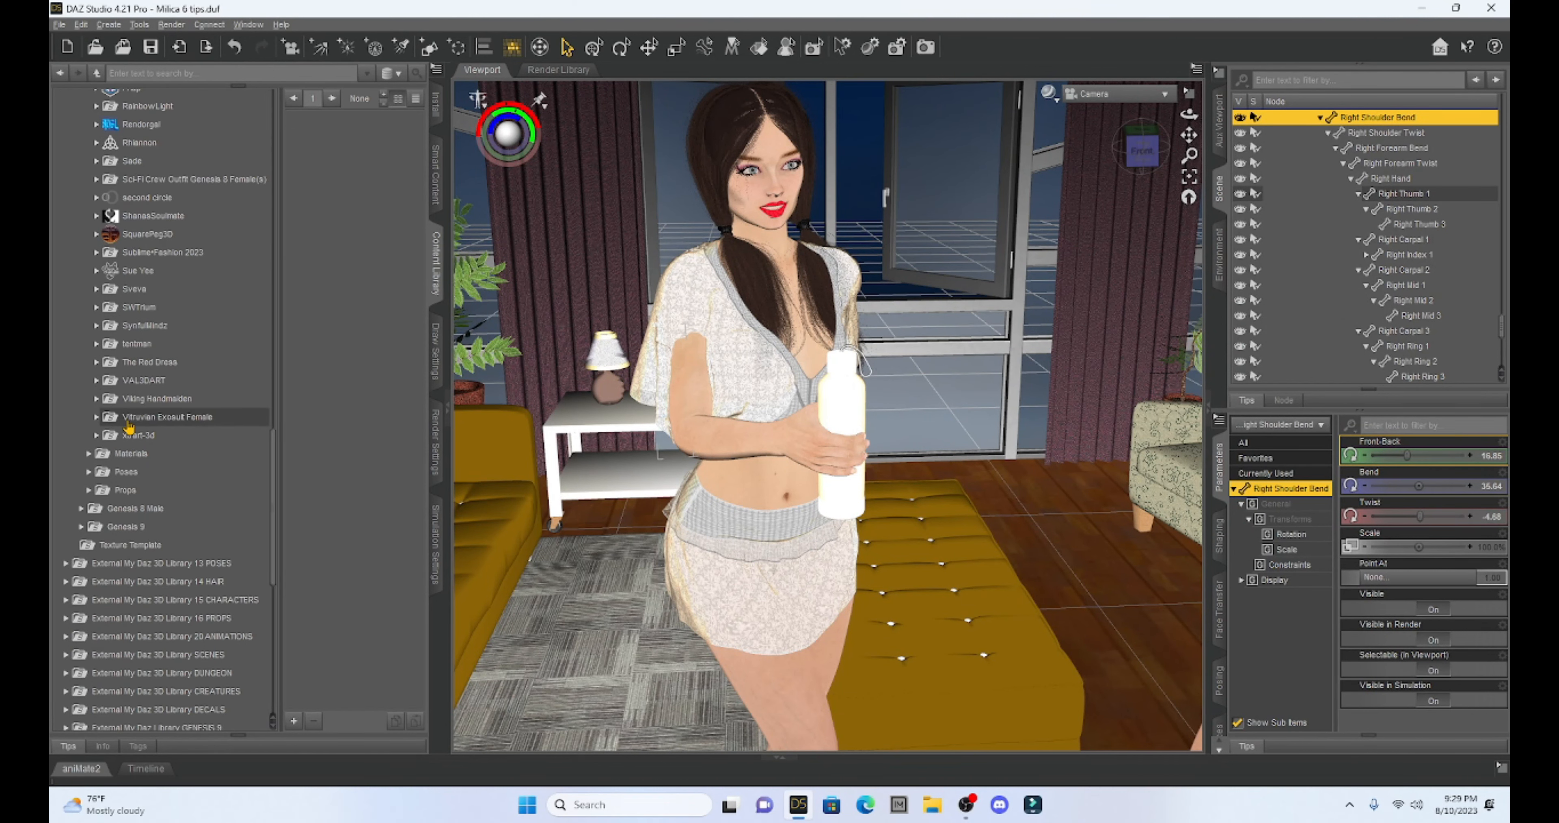
click(148, 419)
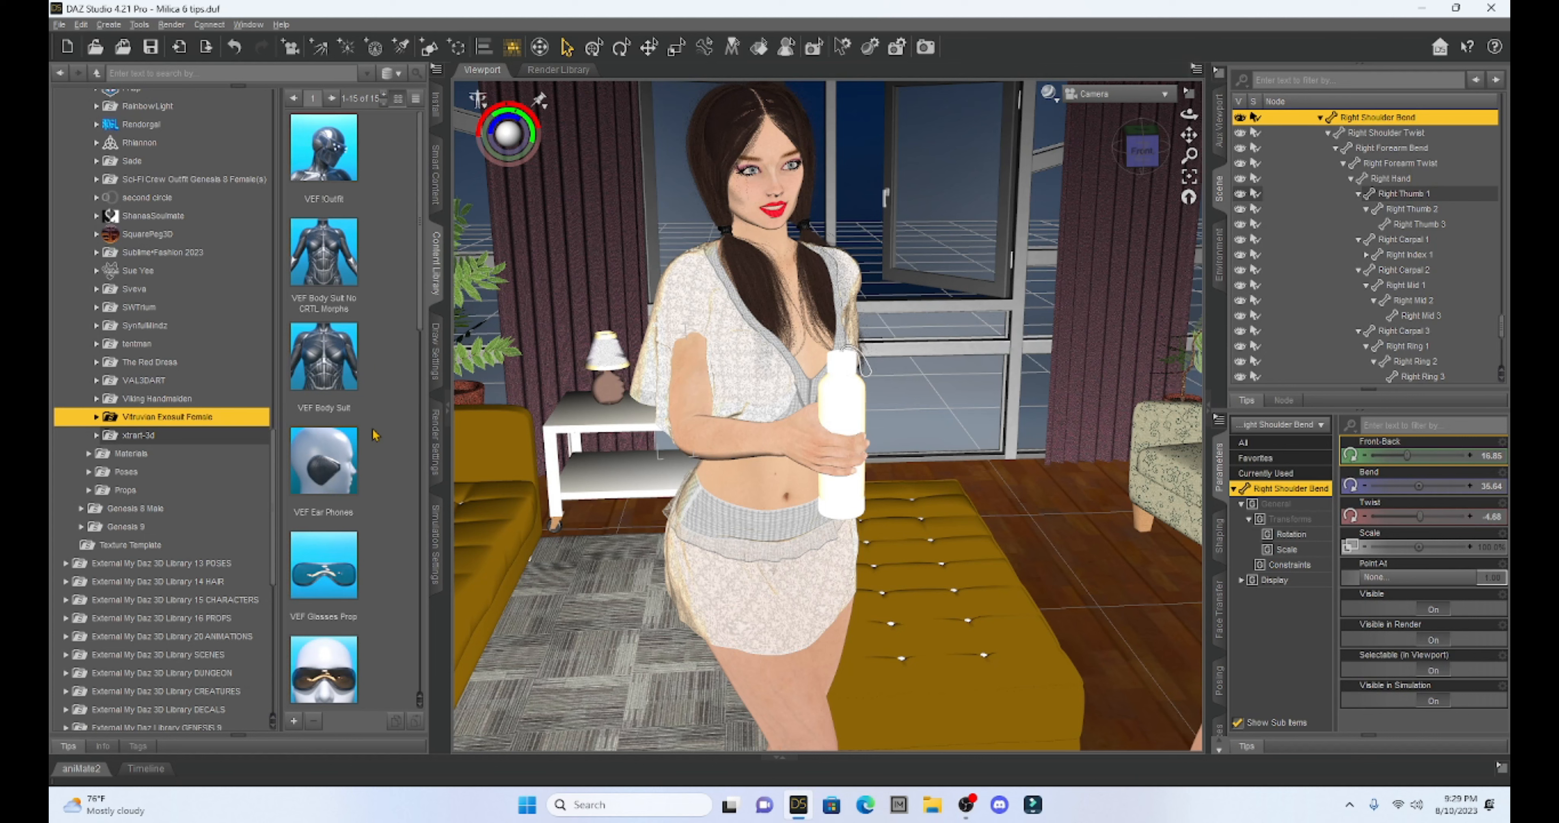
Collapse External My Daz 3D Library 12 CLOTHING and refresh the library once more
scroll(189, 330, up, 11)
scroll(189, 330, up, 11)
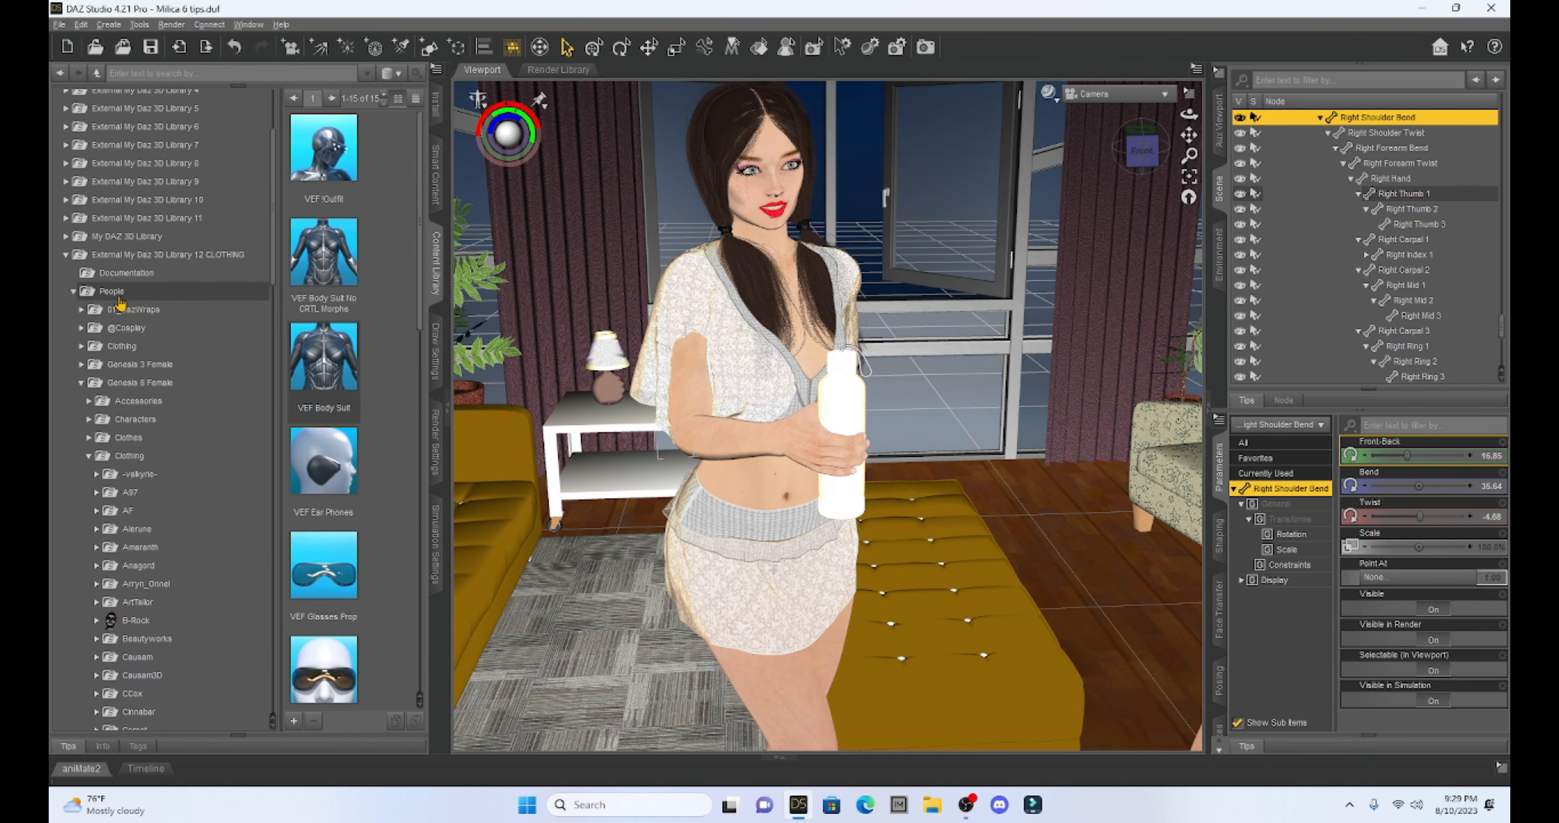
click(66, 256)
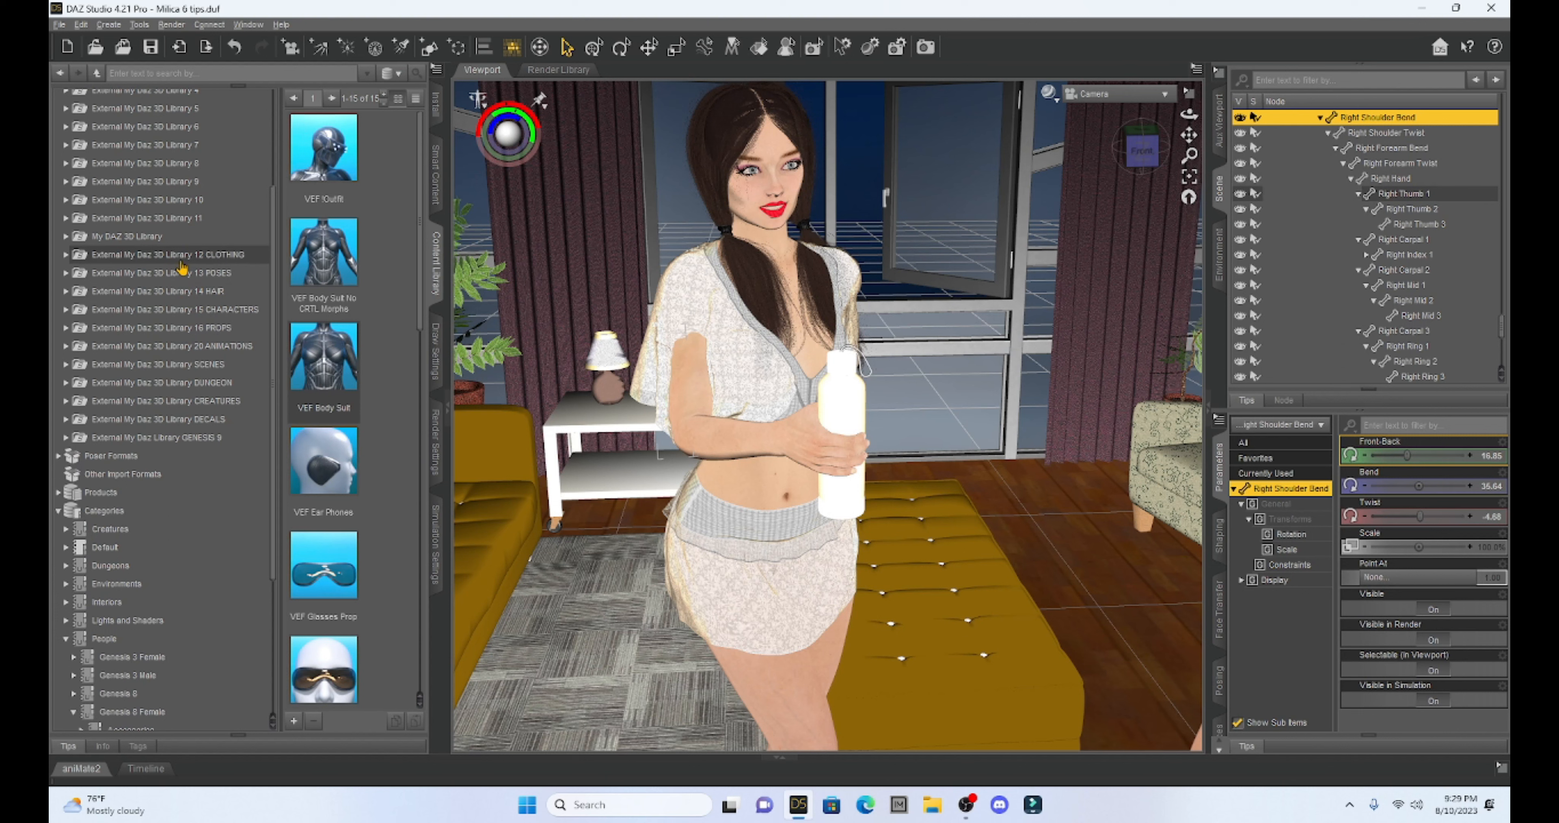
right_click(211, 259)
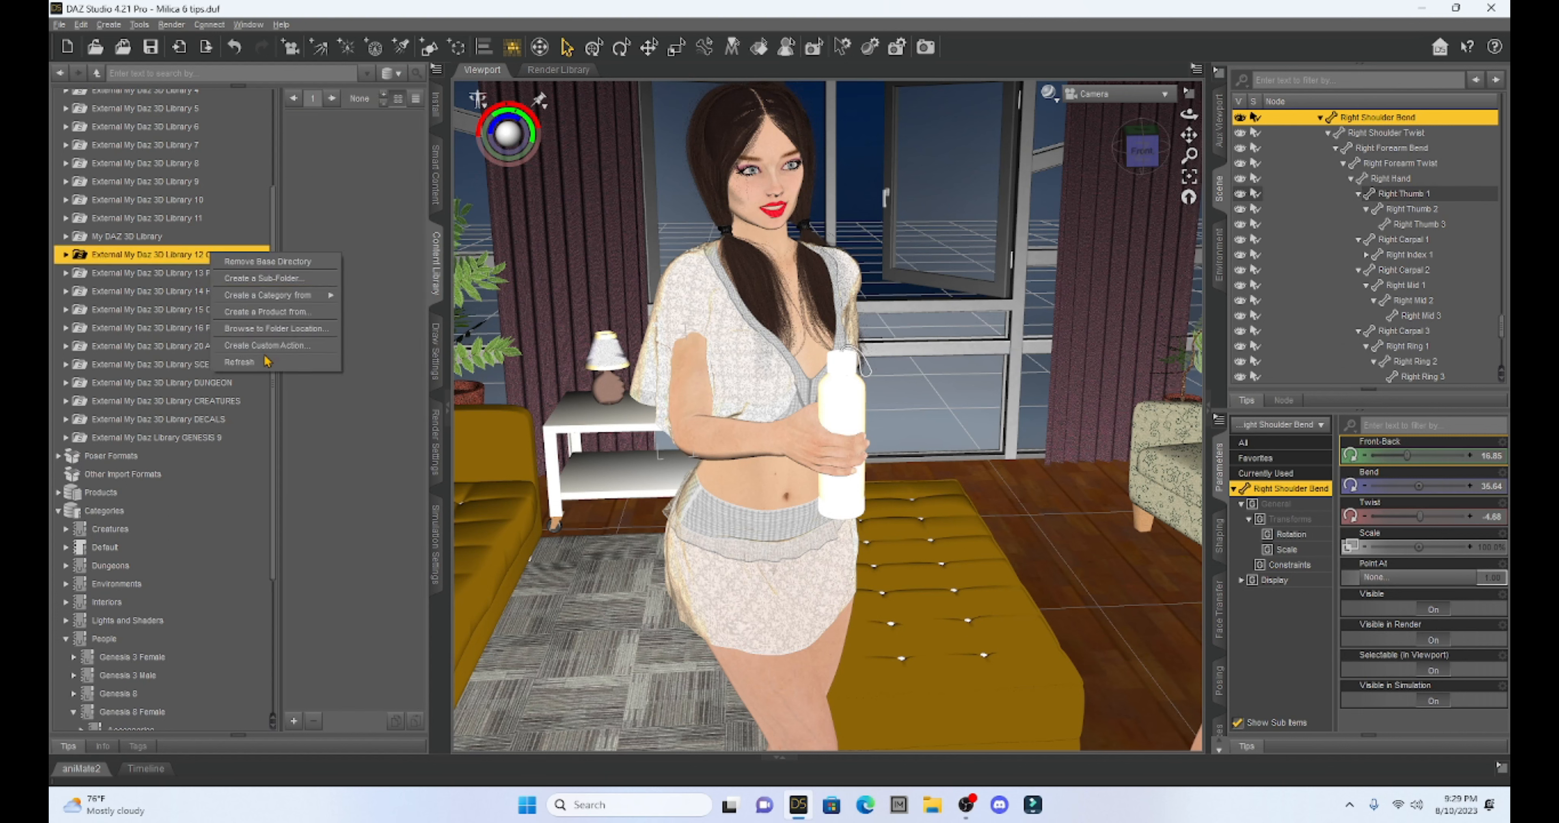
click(258, 366)
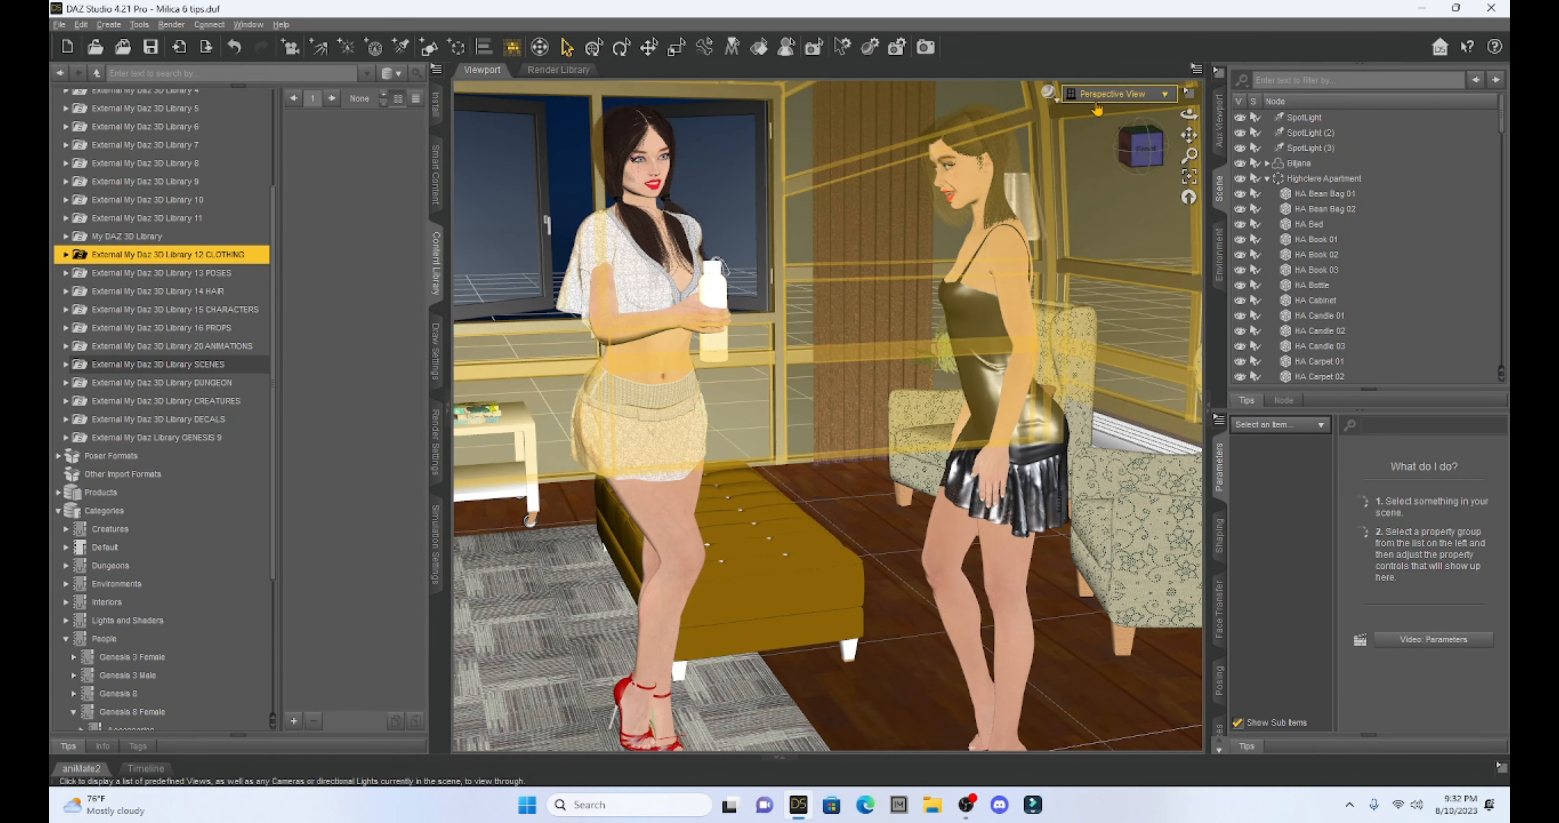
Review the available viewport views, toggle the Scene preference that creates a Default Camera in new scenes, and apply the preferences
click(1168, 97)
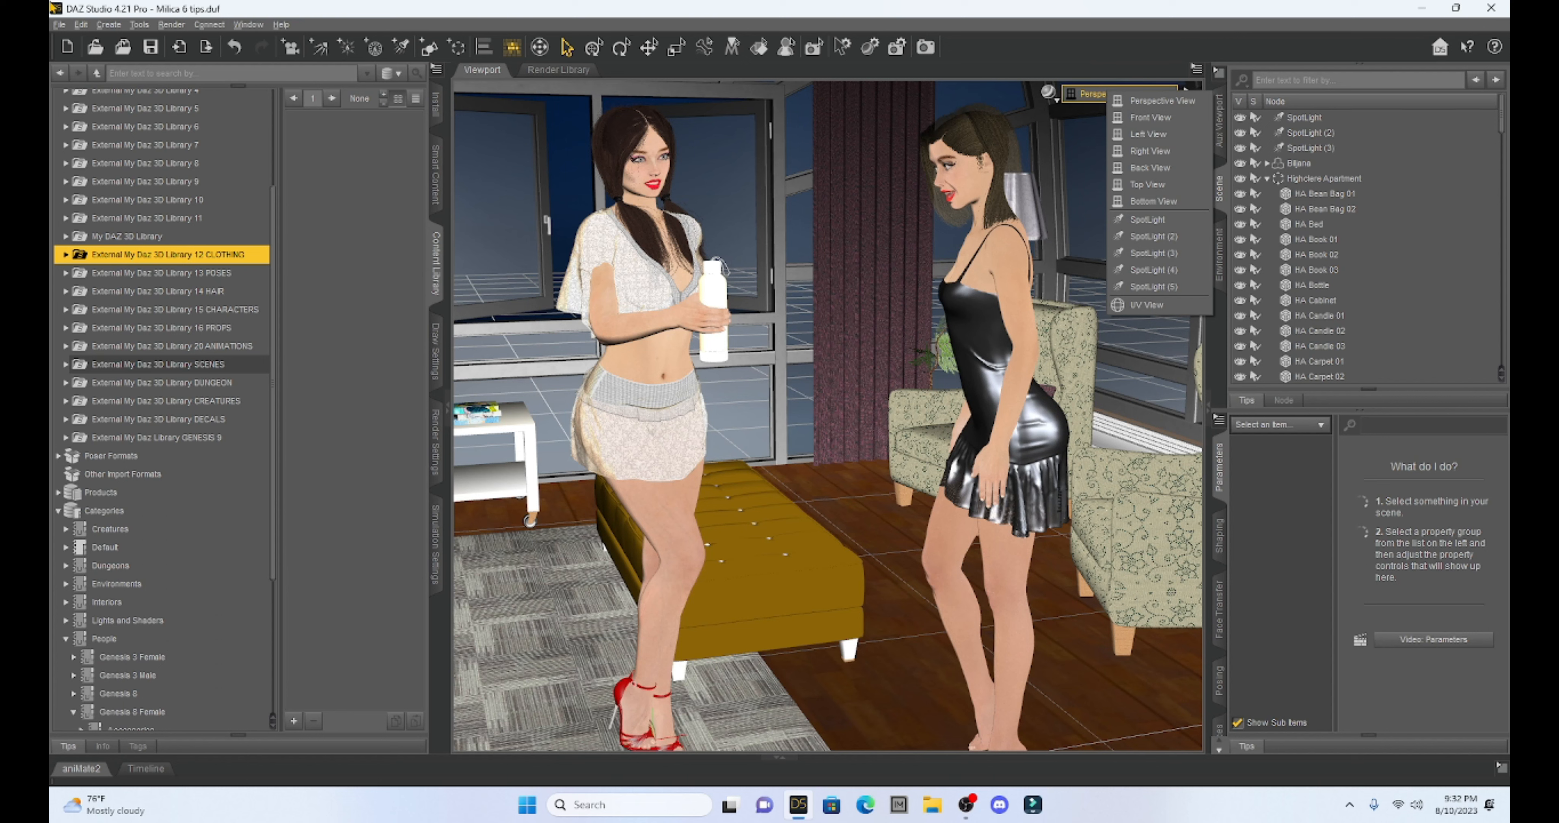
click(79, 26)
click(80, 26)
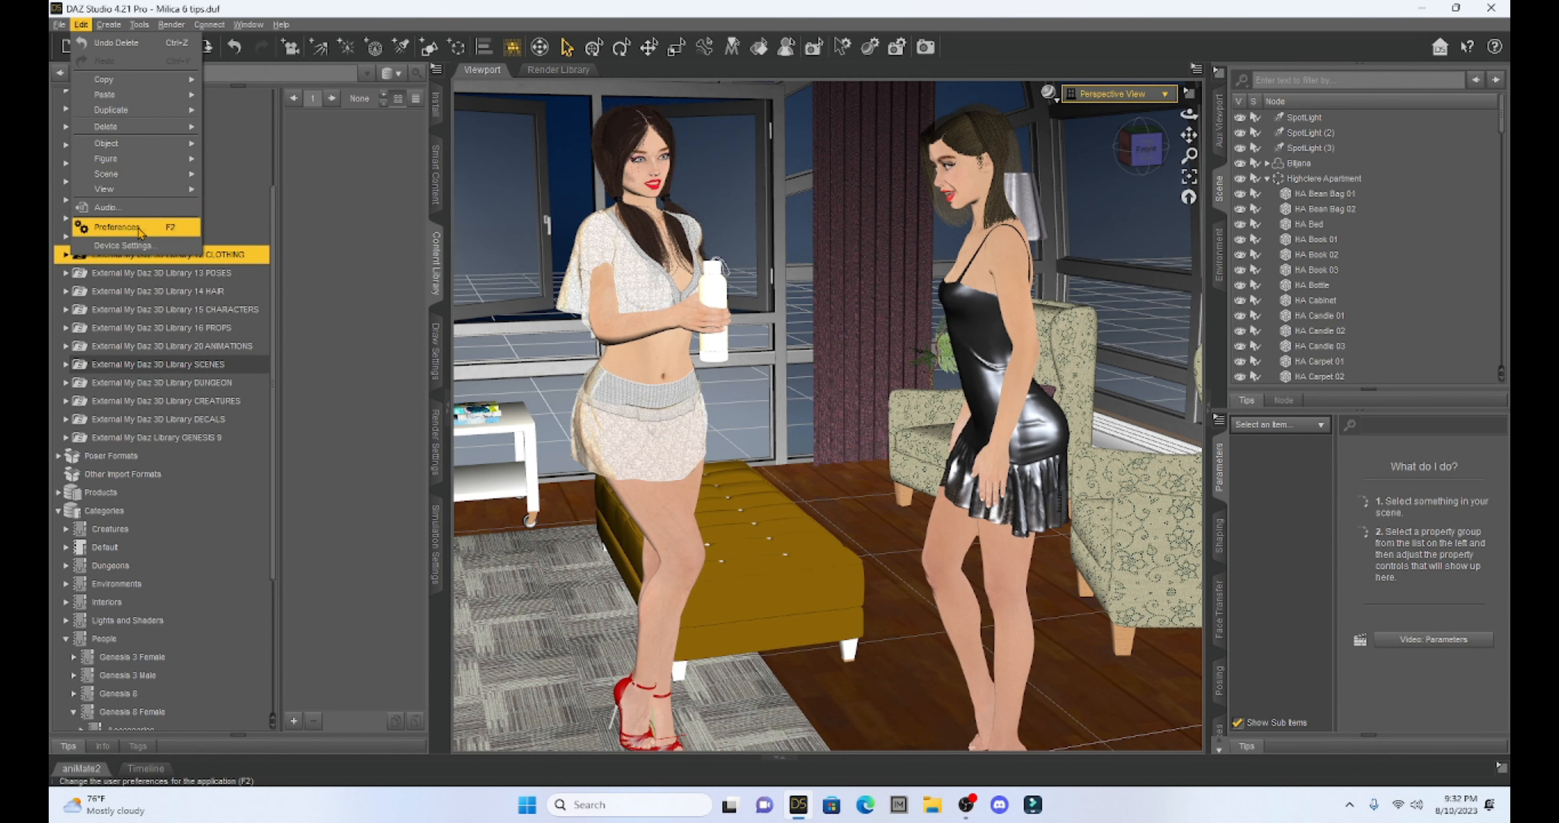
click(116, 227)
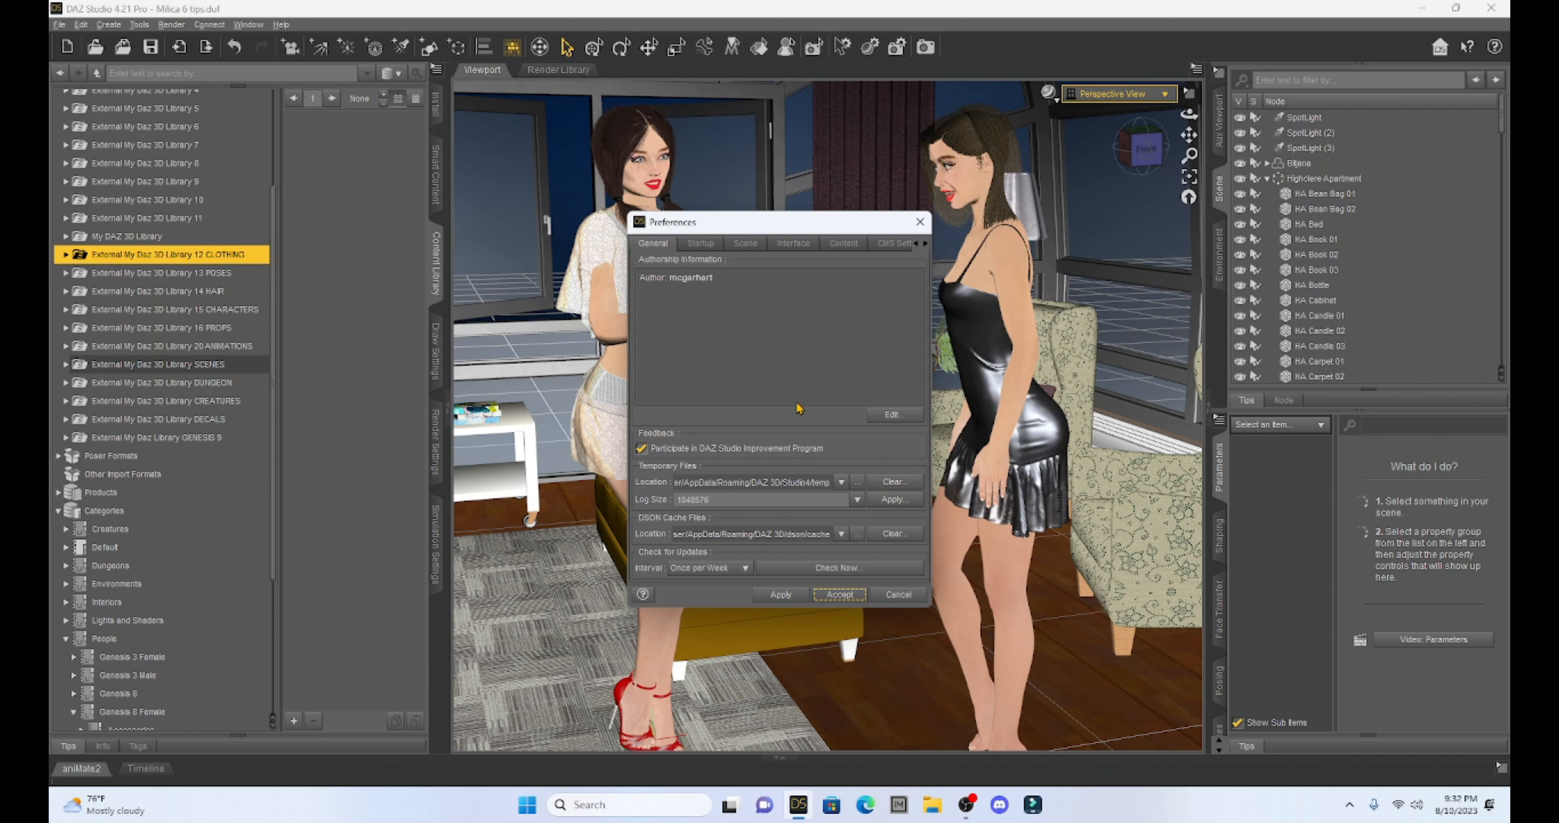
click(748, 245)
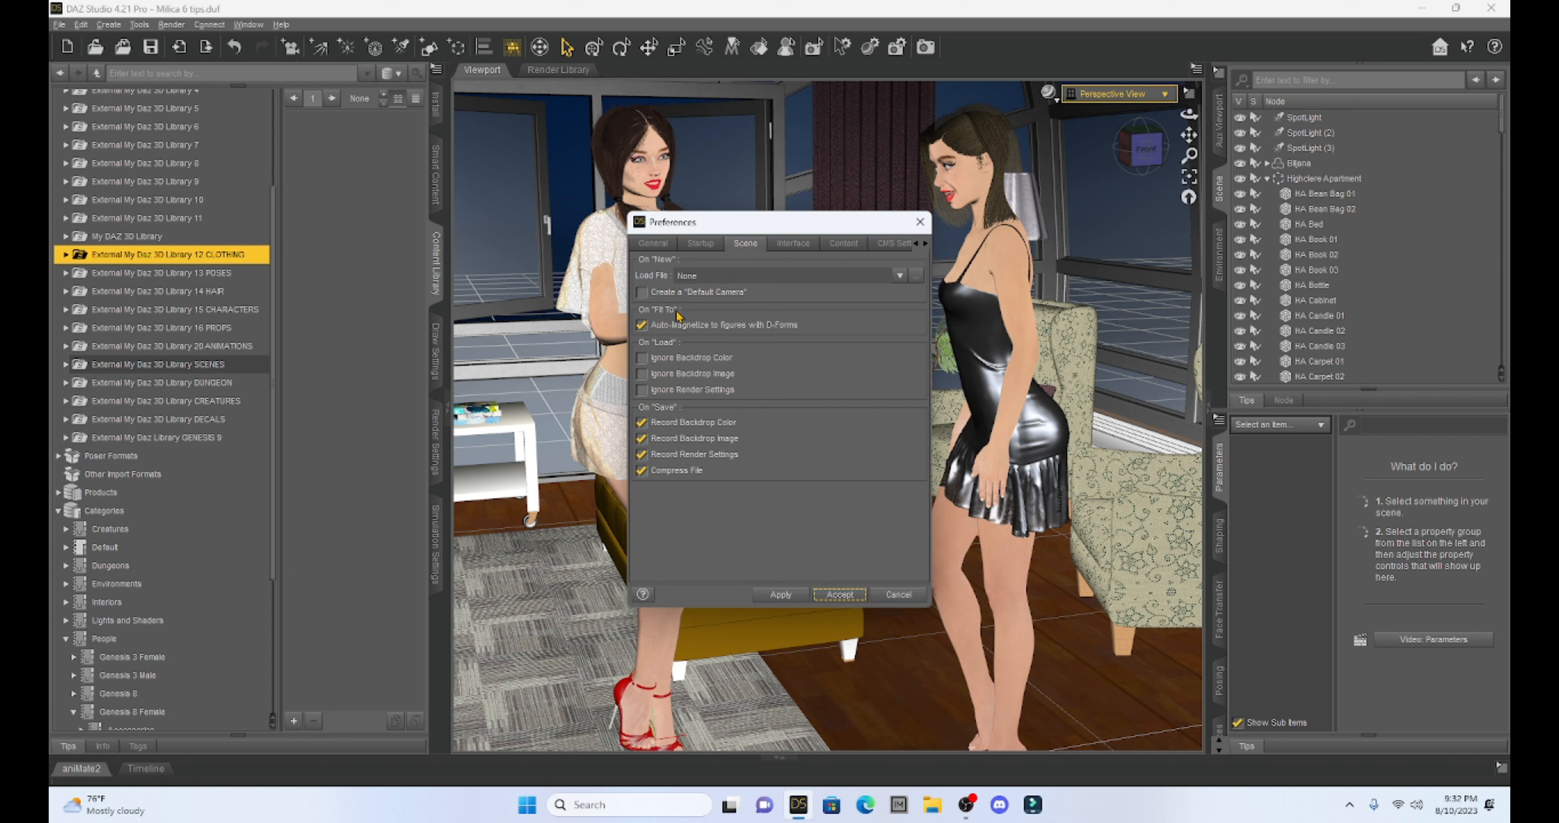
click(643, 294)
click(643, 294)
click(778, 596)
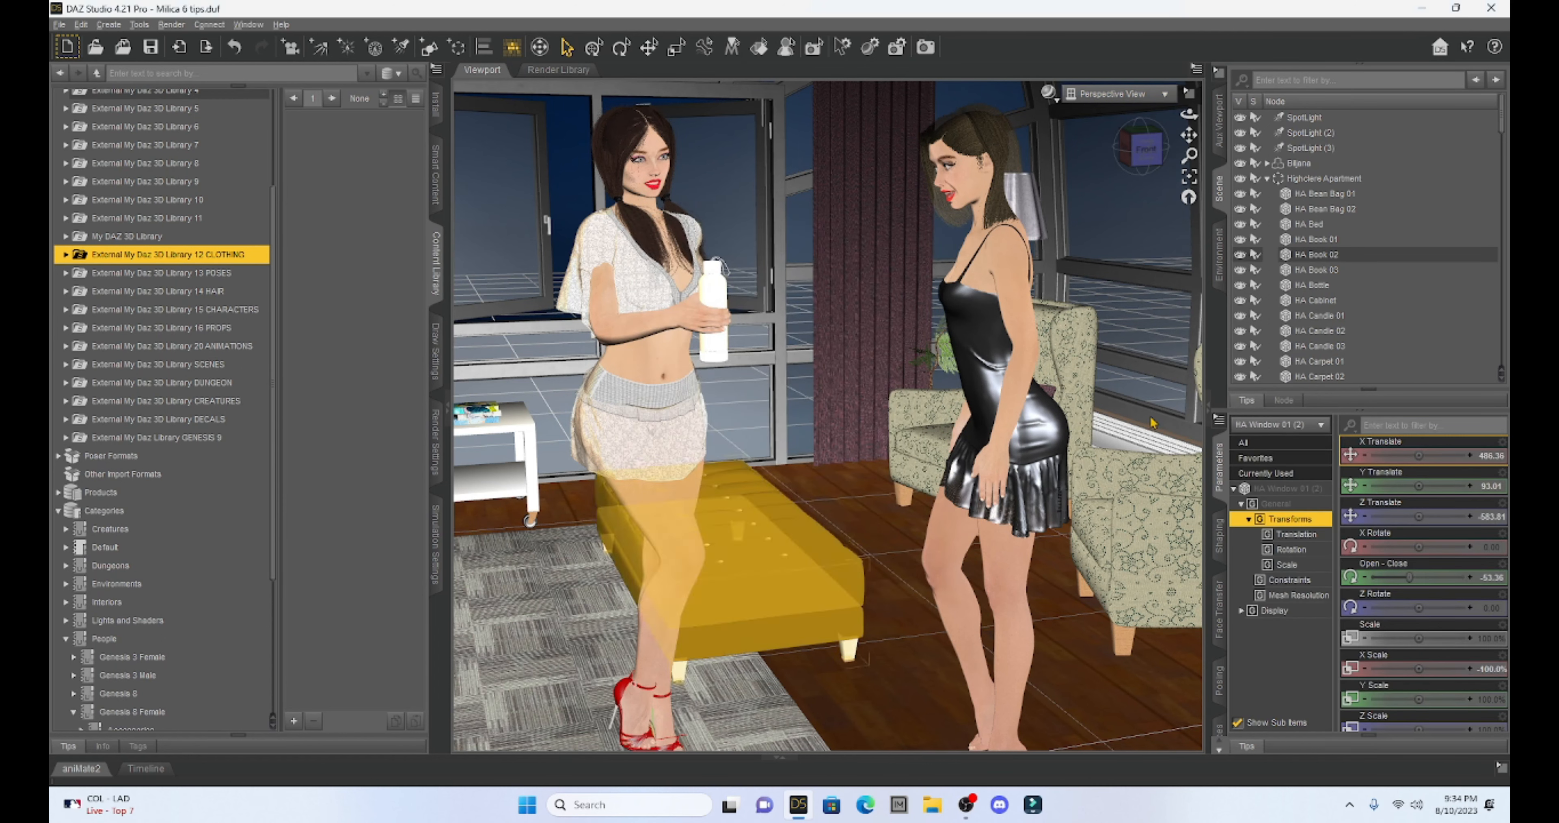
Duplicate the node hierarchy of the HASH Sandals worn by the character holding the bottle
drag(1189, 135, 1179, 119)
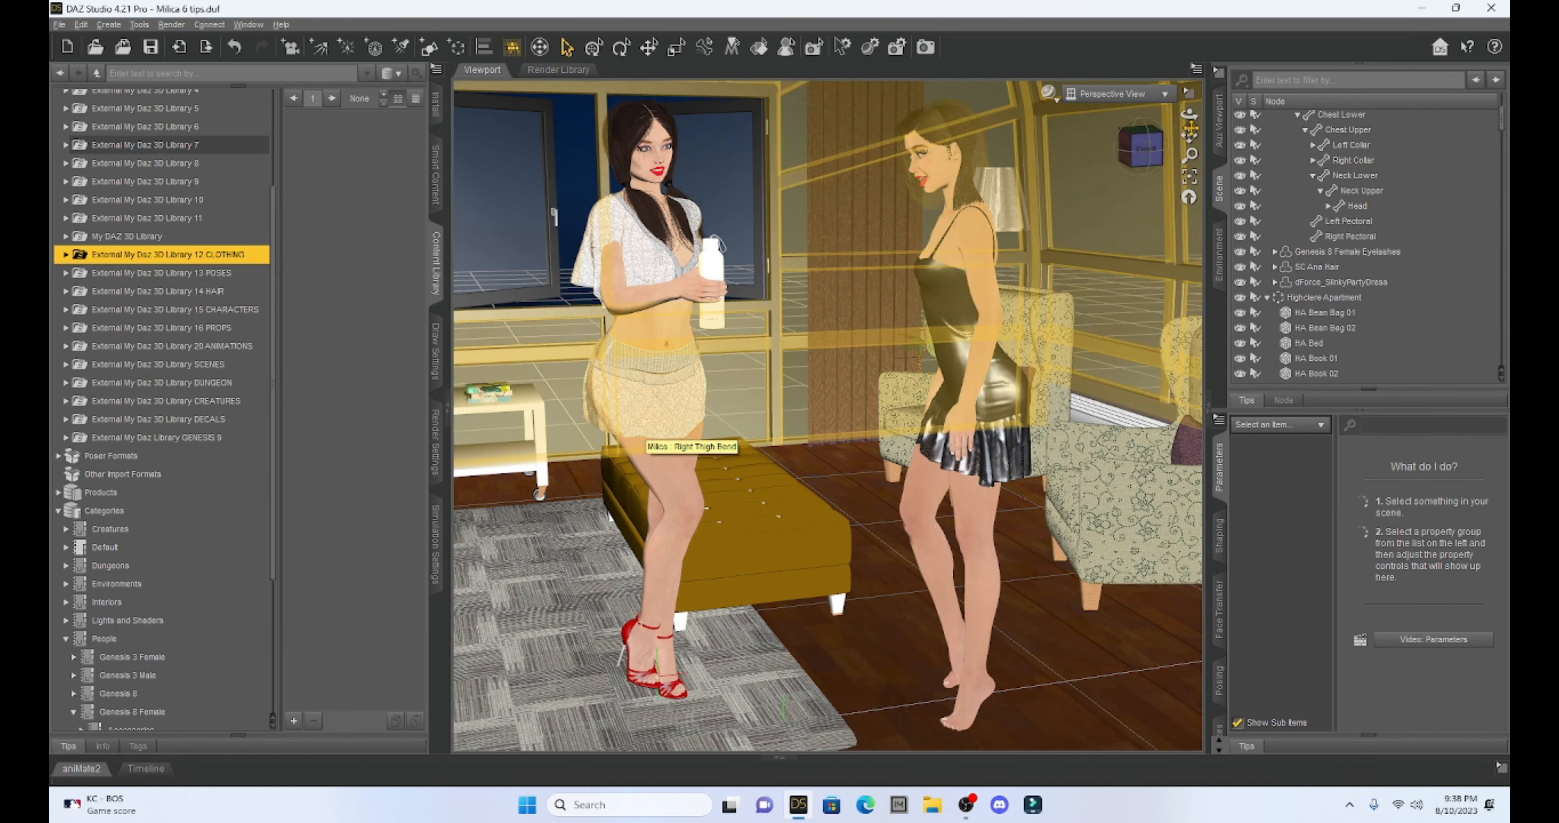
drag(1189, 133, 1186, 88)
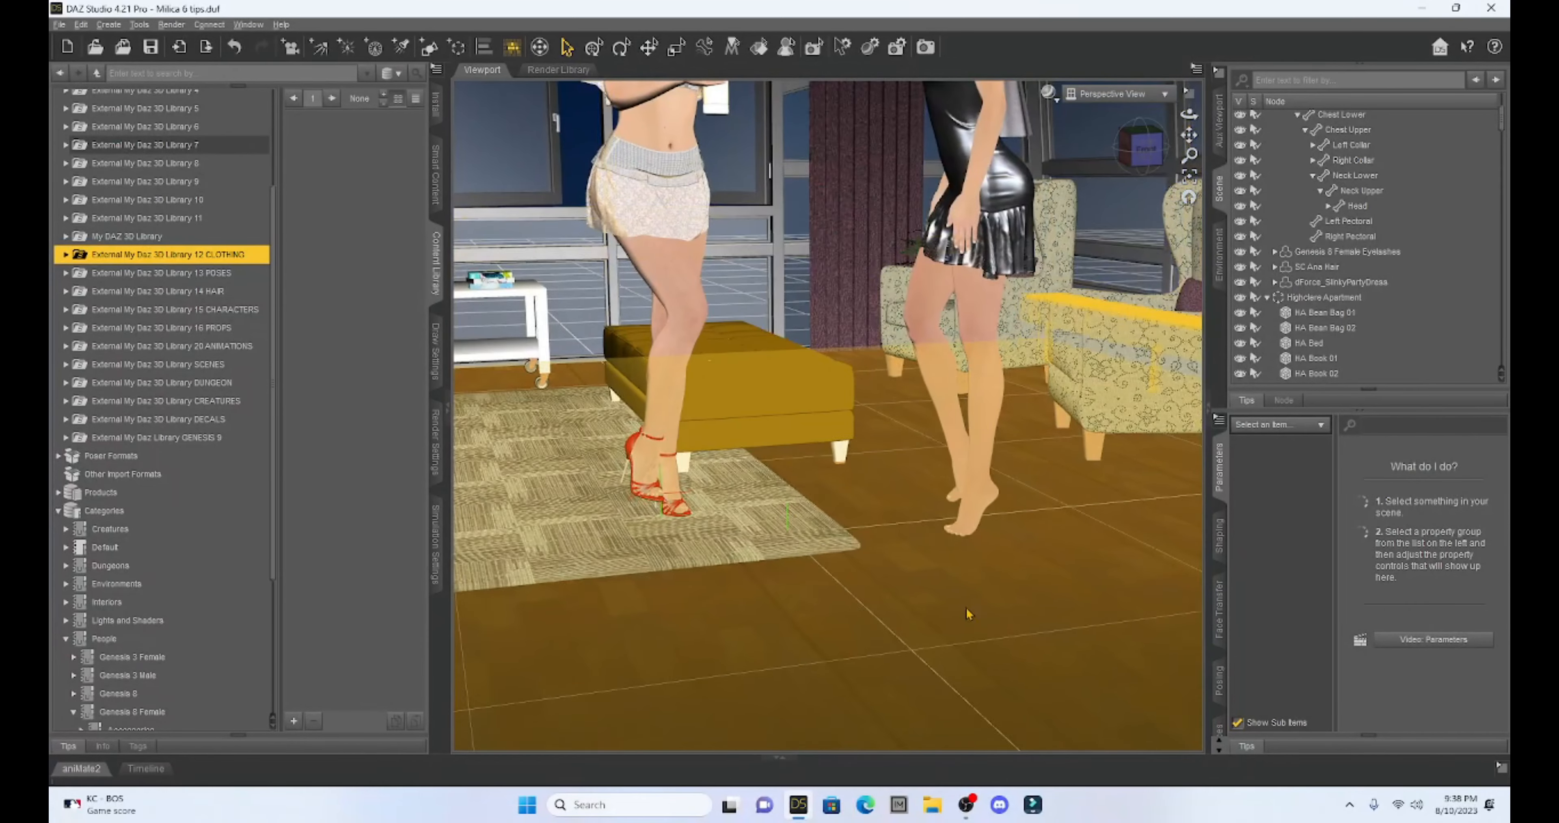
scroll(968, 611, up, 3)
scroll(968, 611, up, 2)
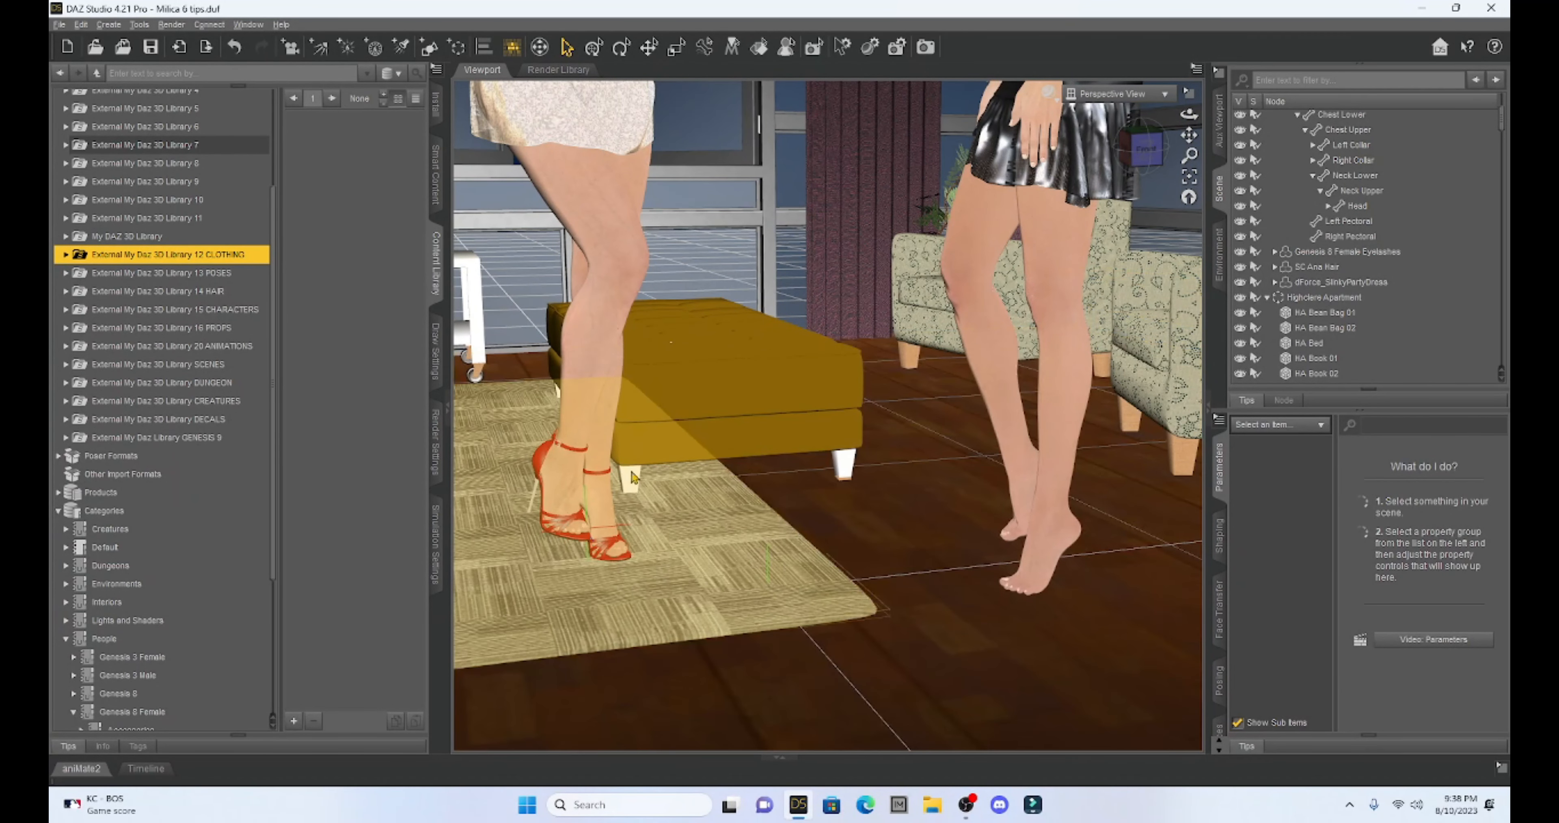
click(585, 368)
scroll(1318, 330, down, 4)
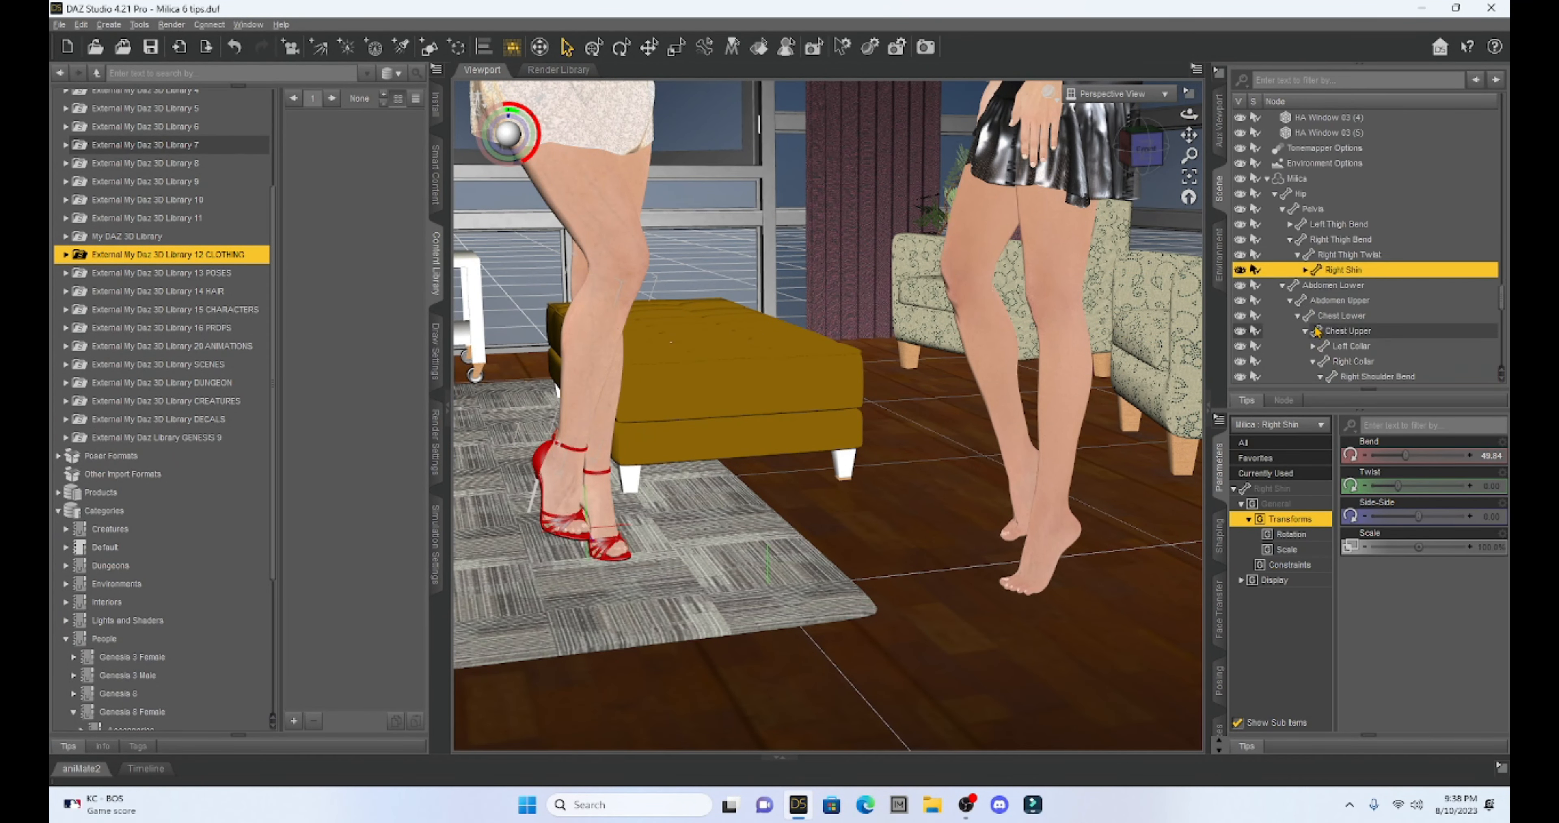
scroll(1318, 330, down, 10)
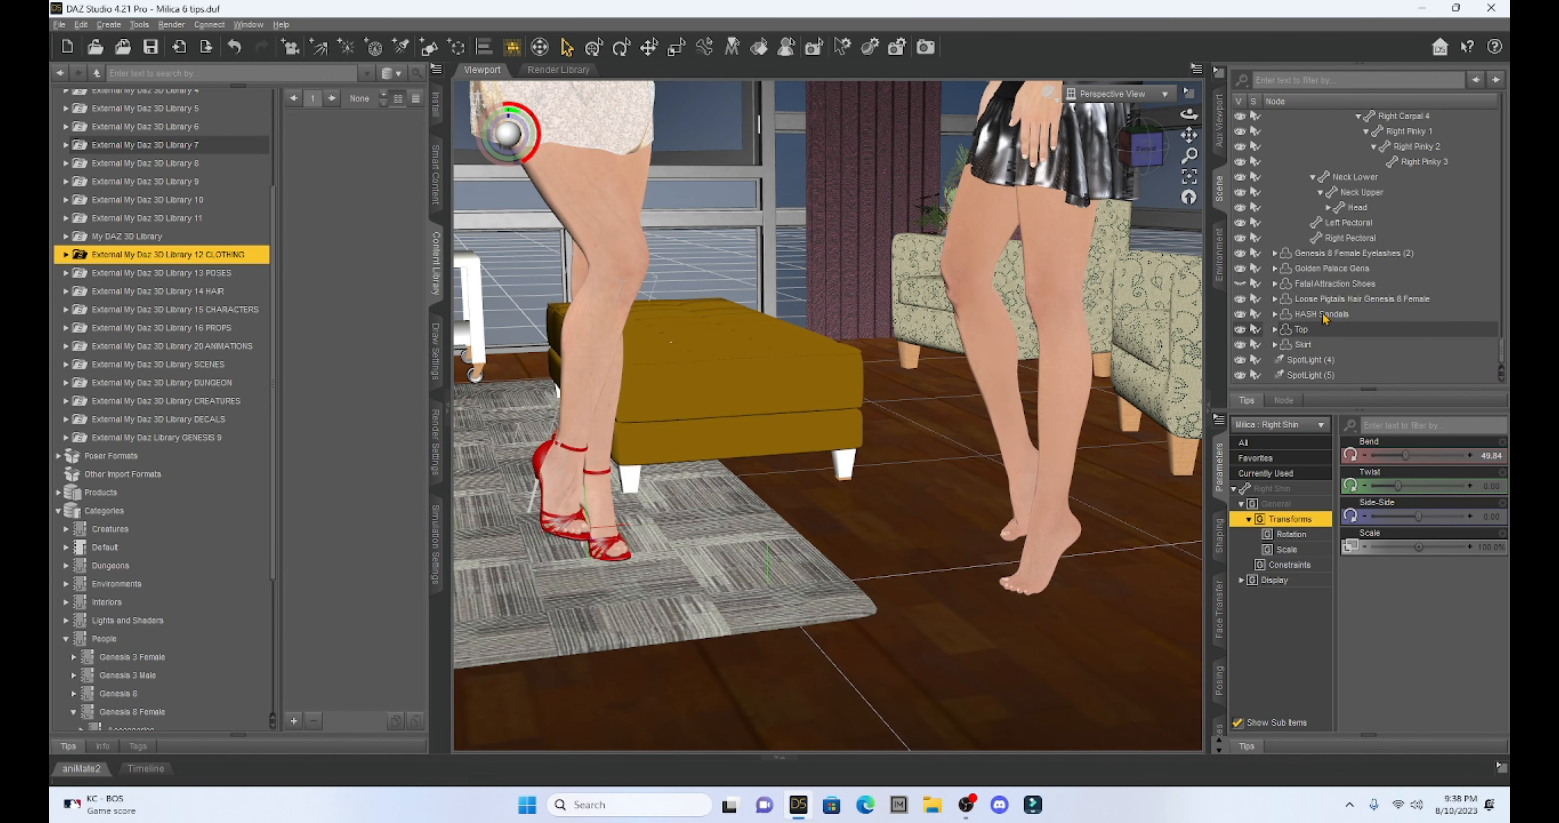
click(1323, 314)
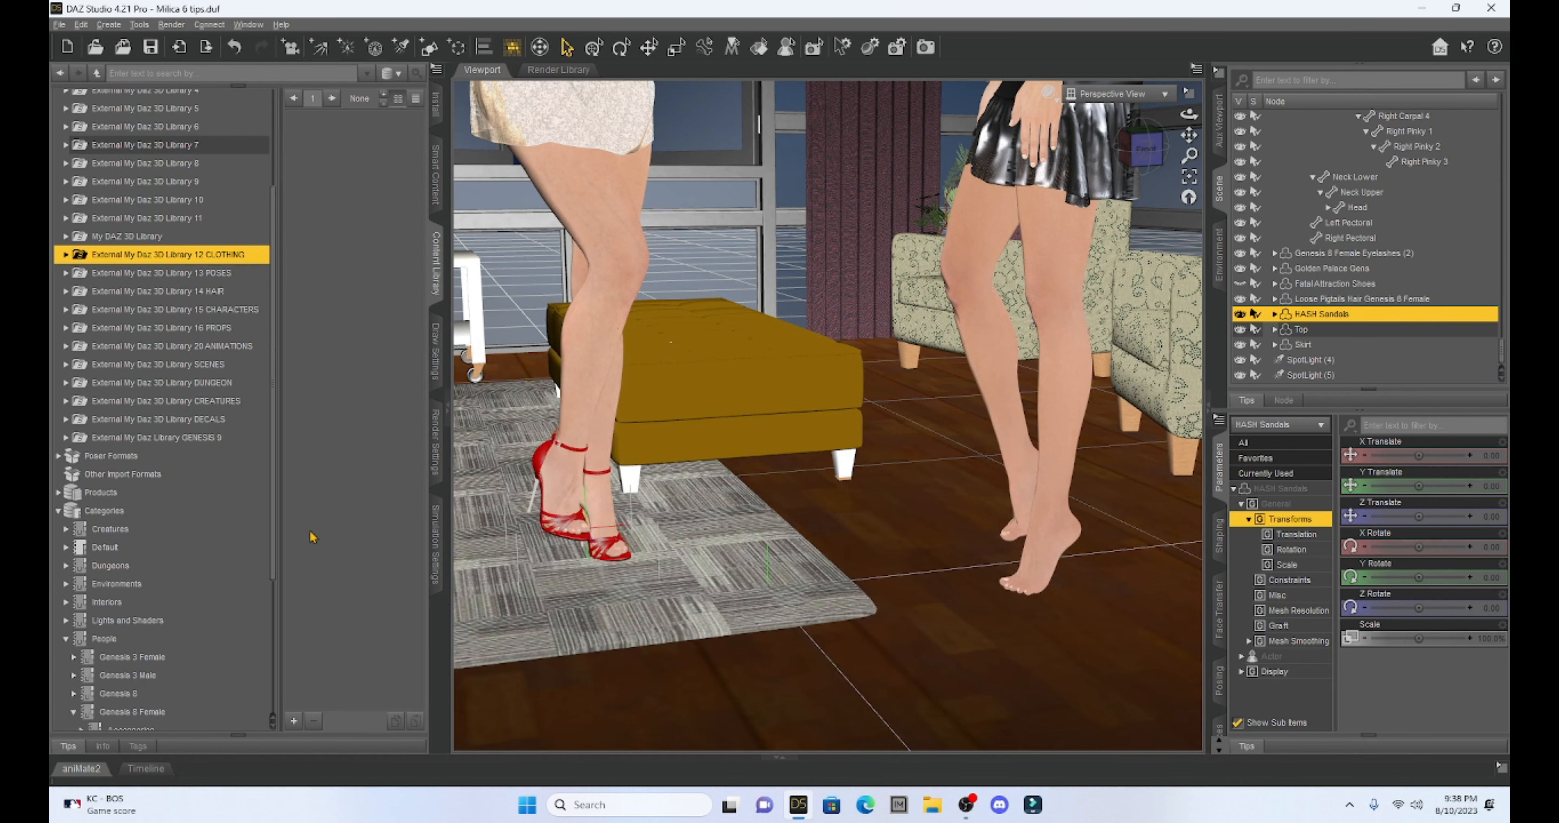
click(81, 24)
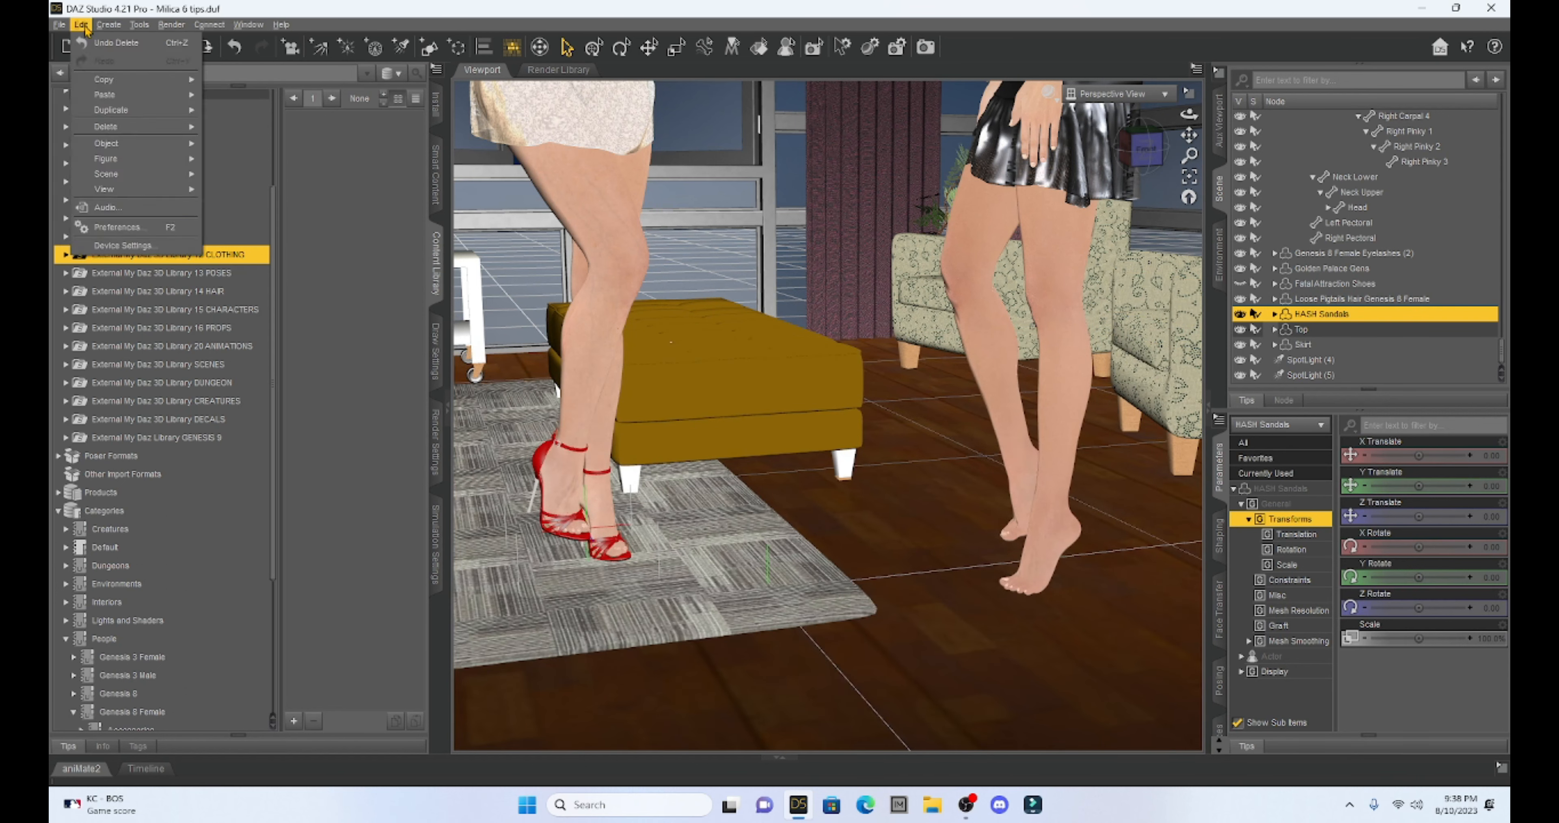
mouse_move(115, 109)
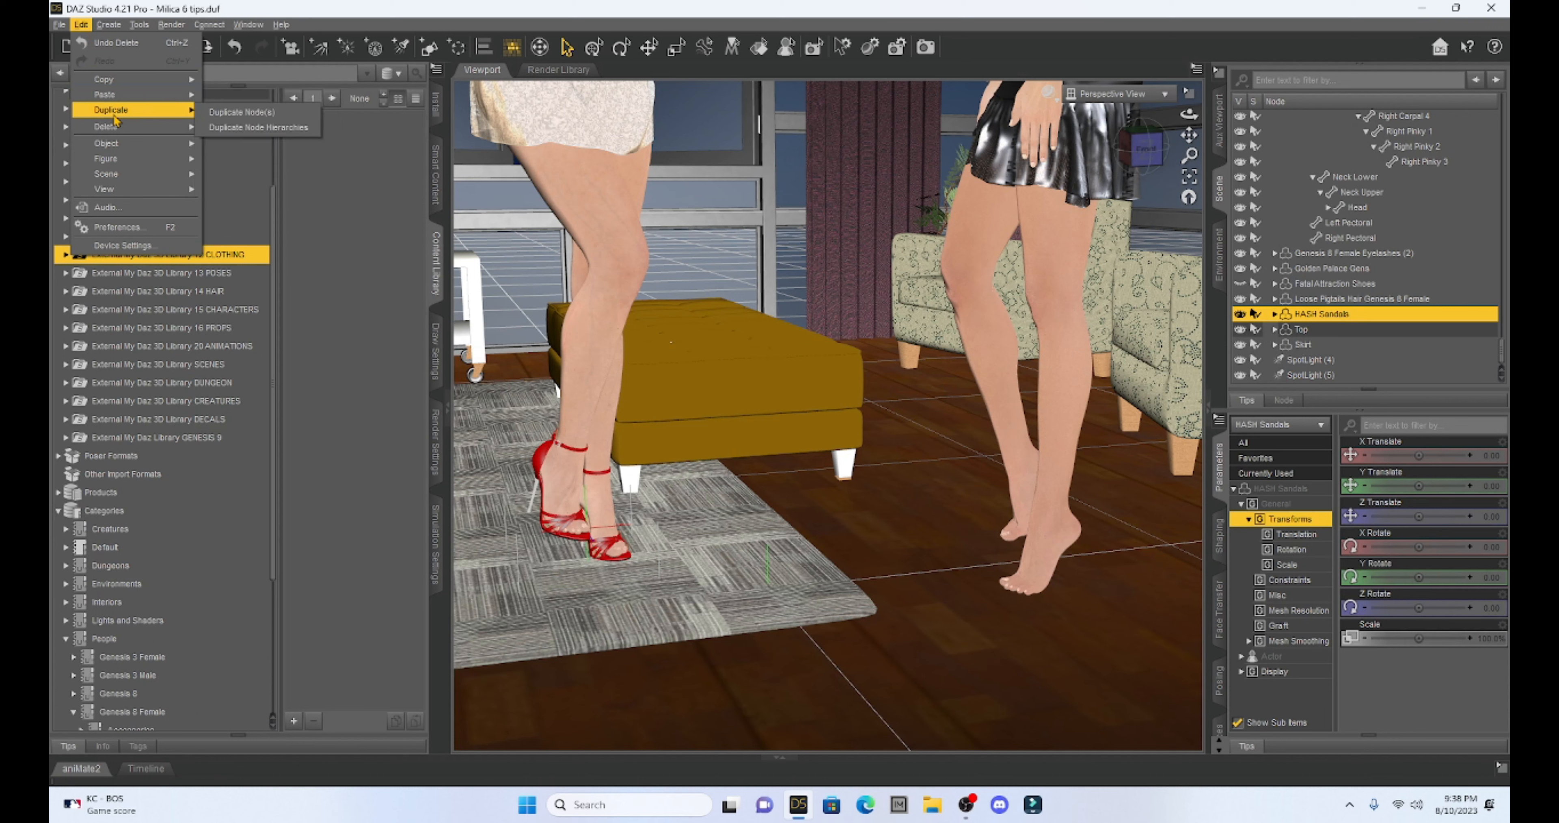
click(245, 127)
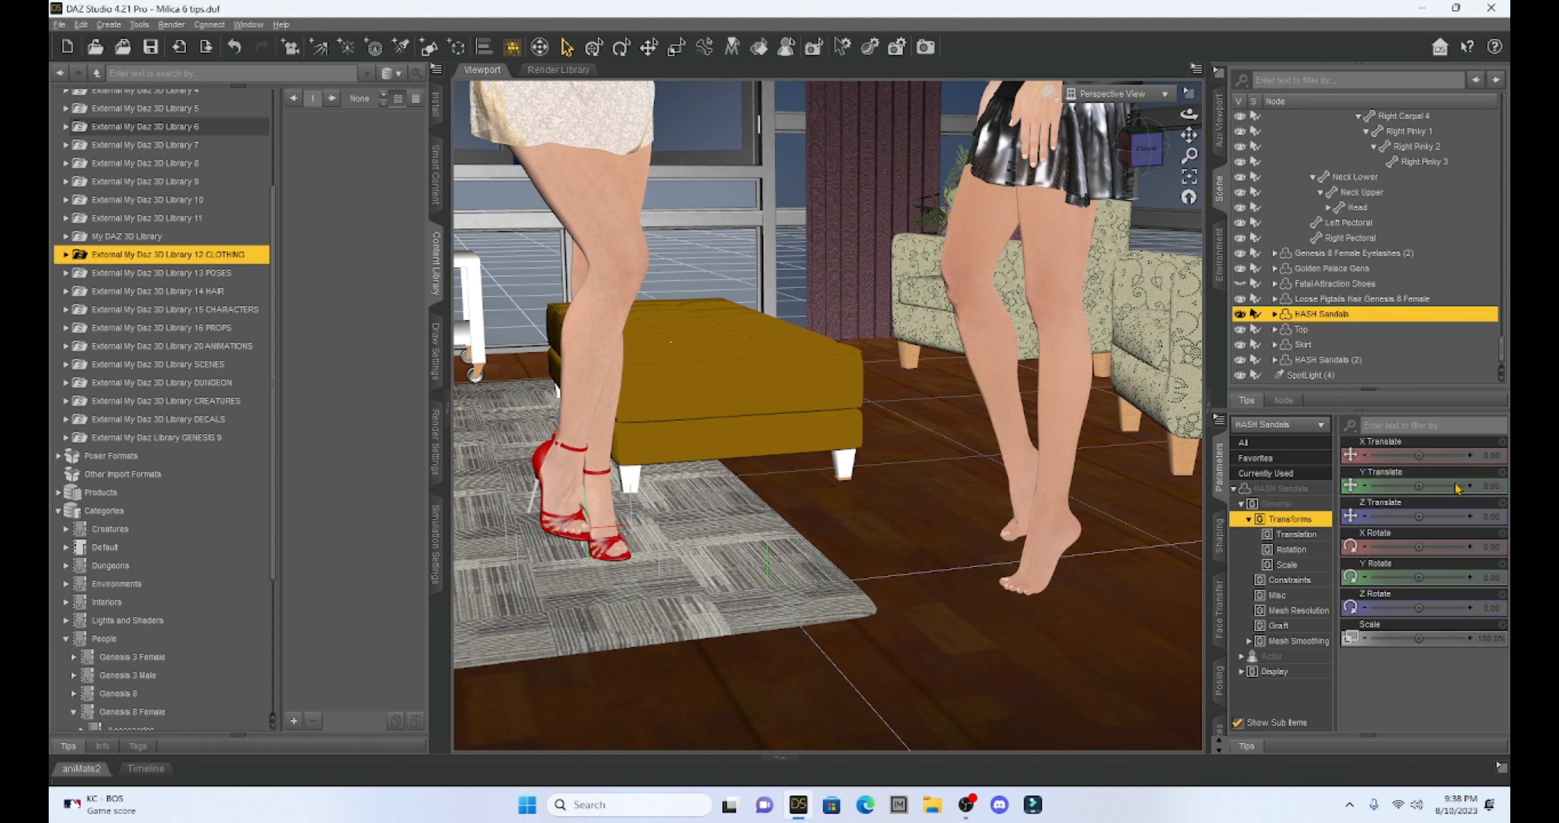
Fit HASH Sandals (2) to the barefoot character in the dark dress
click(1324, 361)
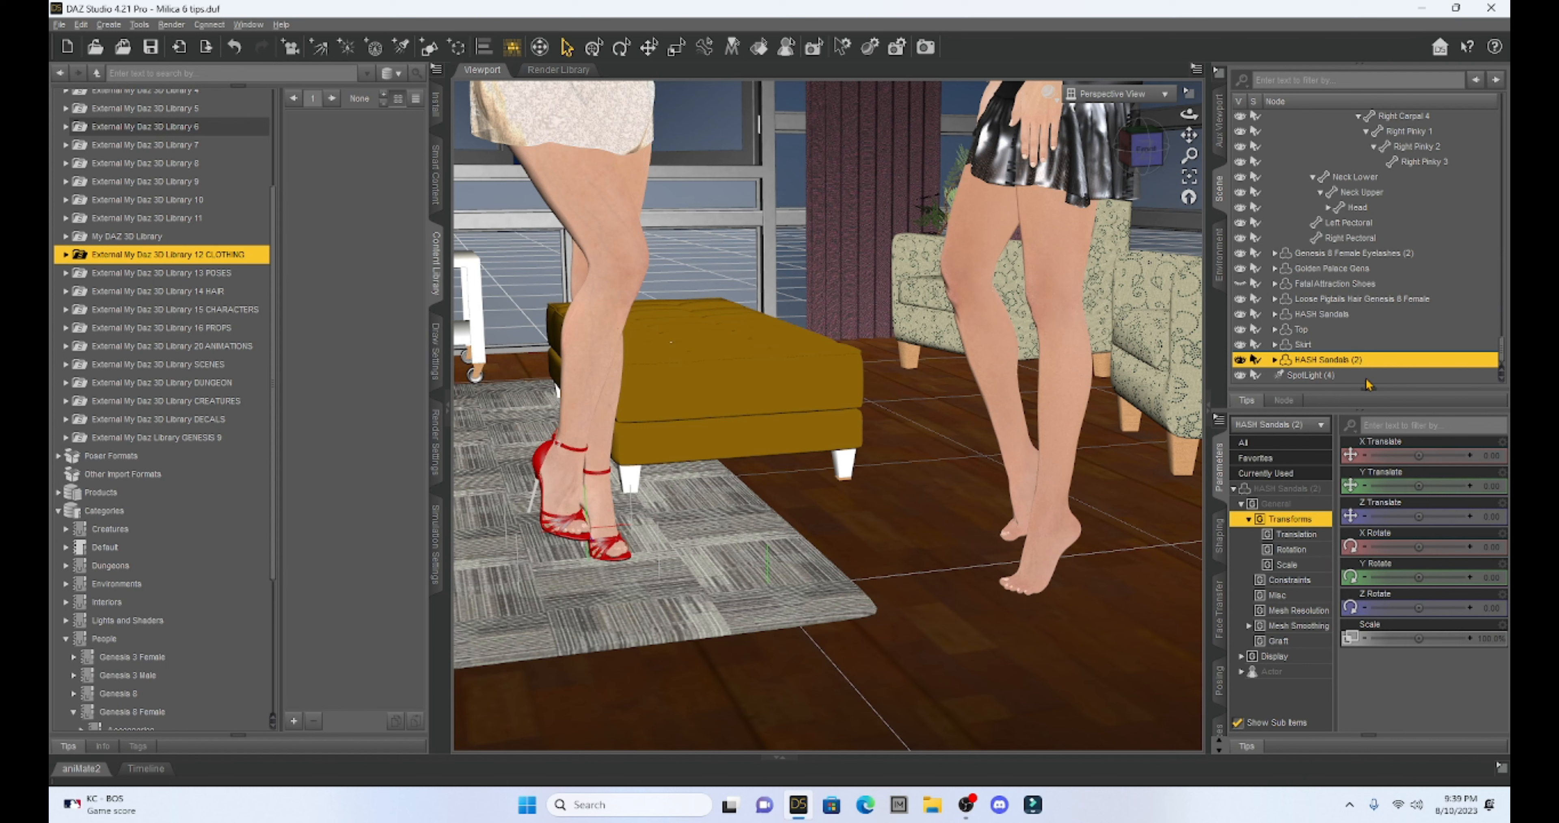
right_click(1349, 363)
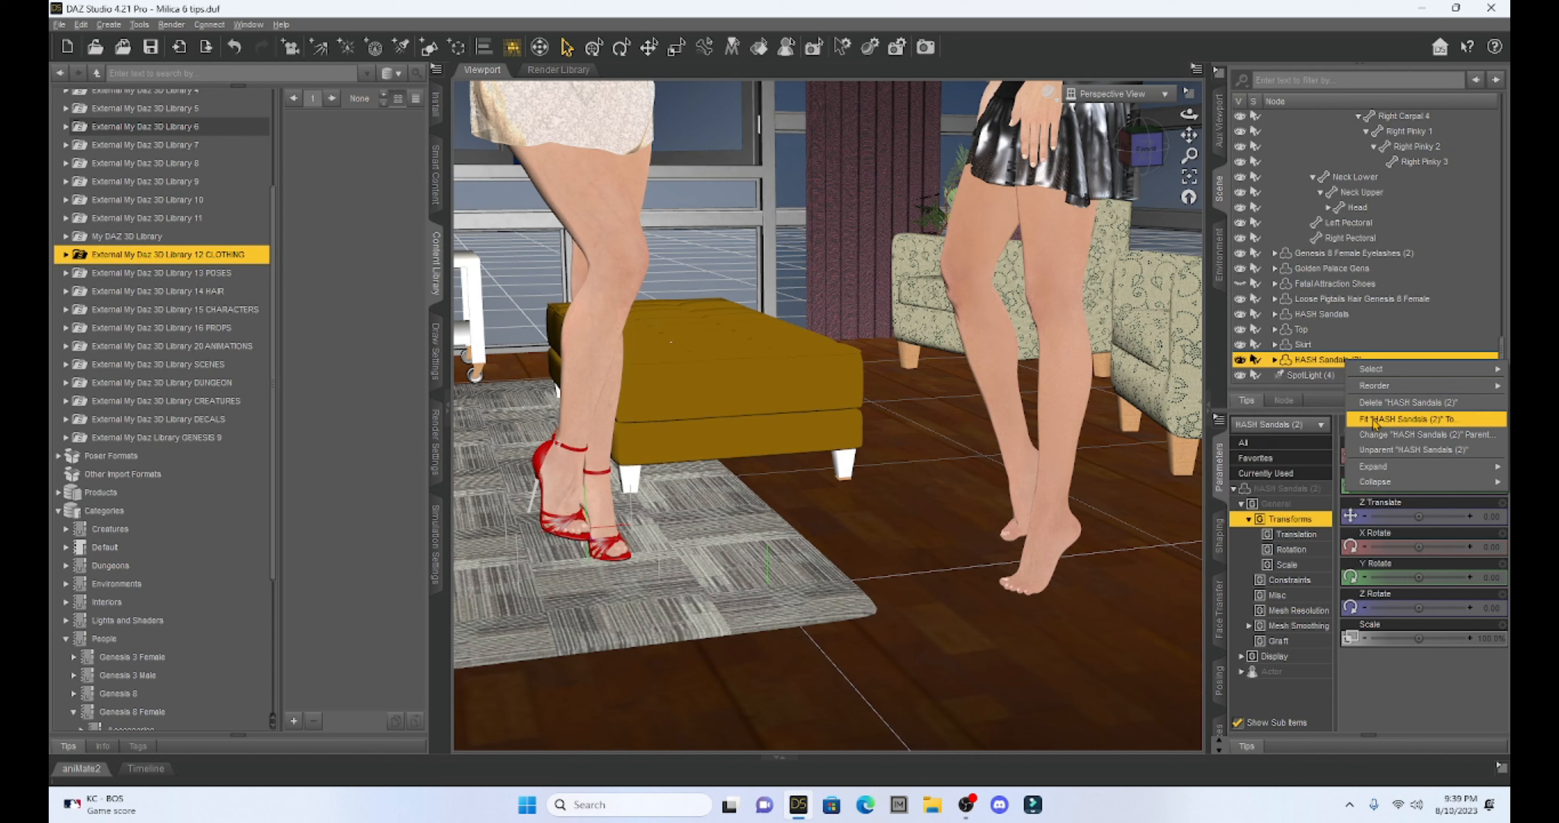
click(1394, 419)
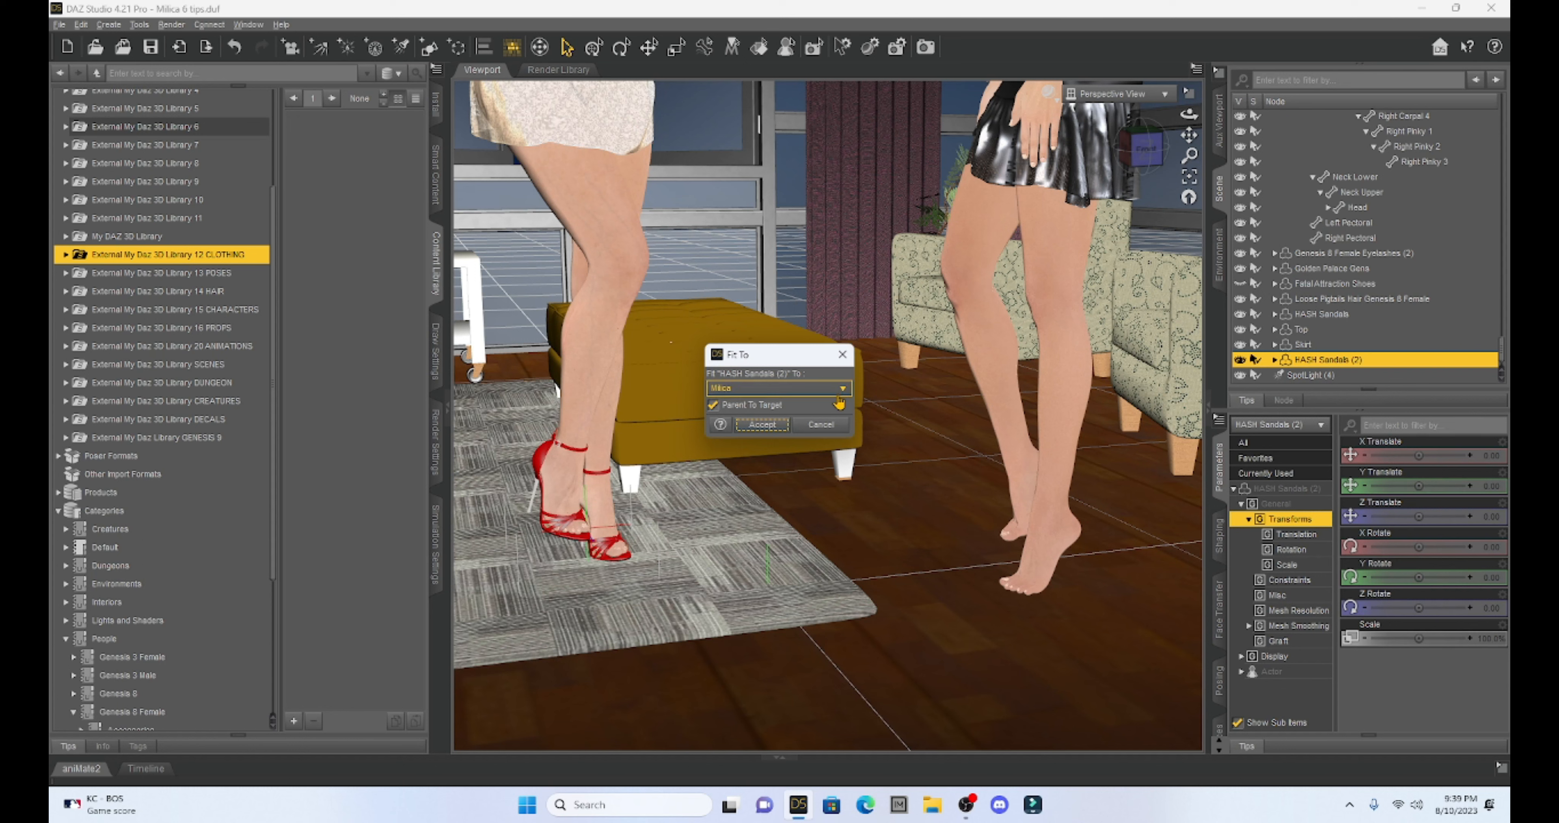
click(841, 391)
click(831, 410)
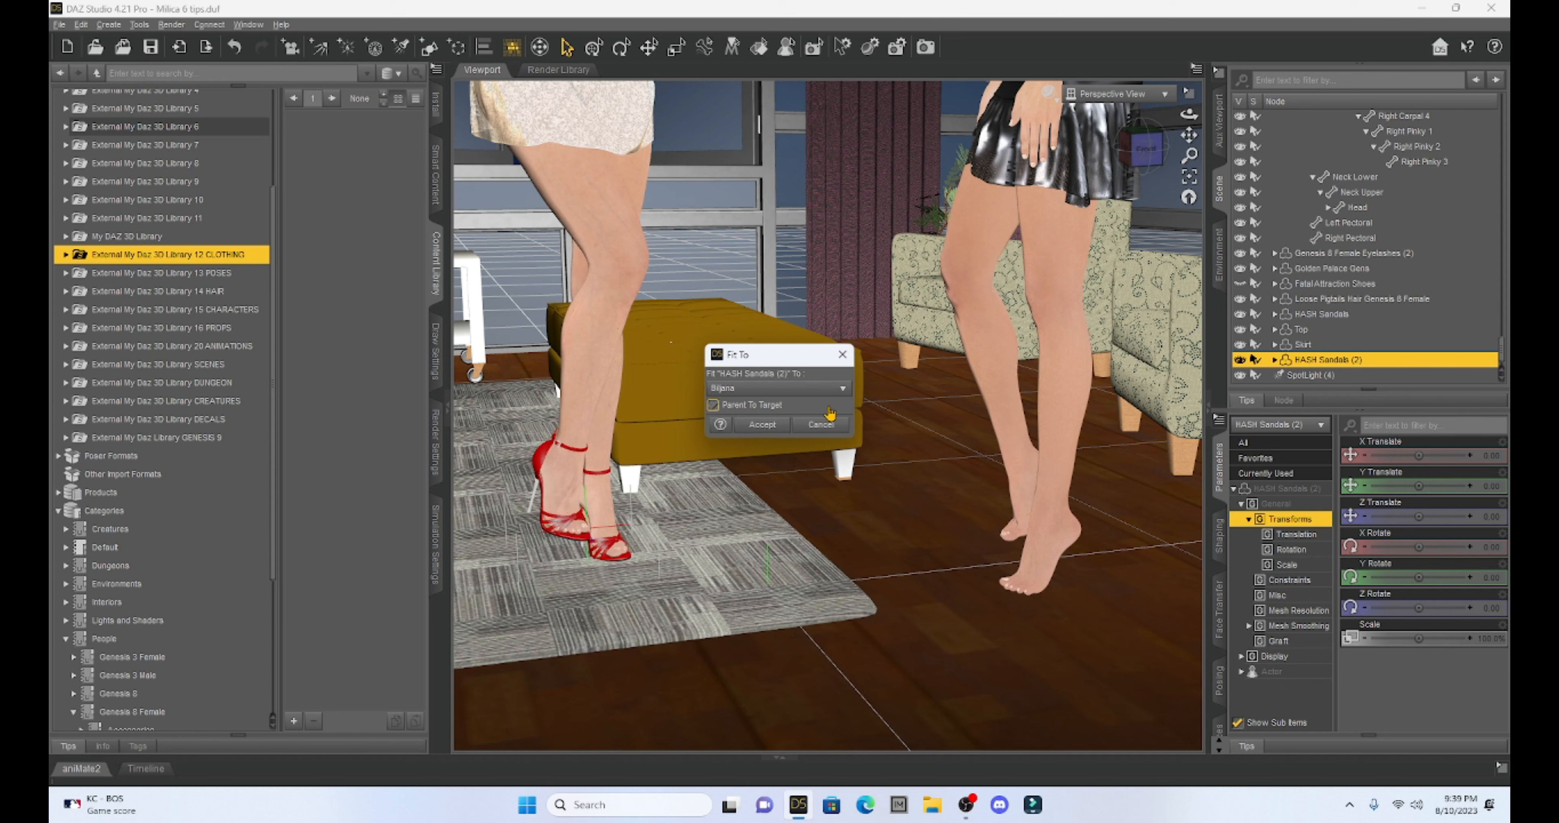
click(763, 424)
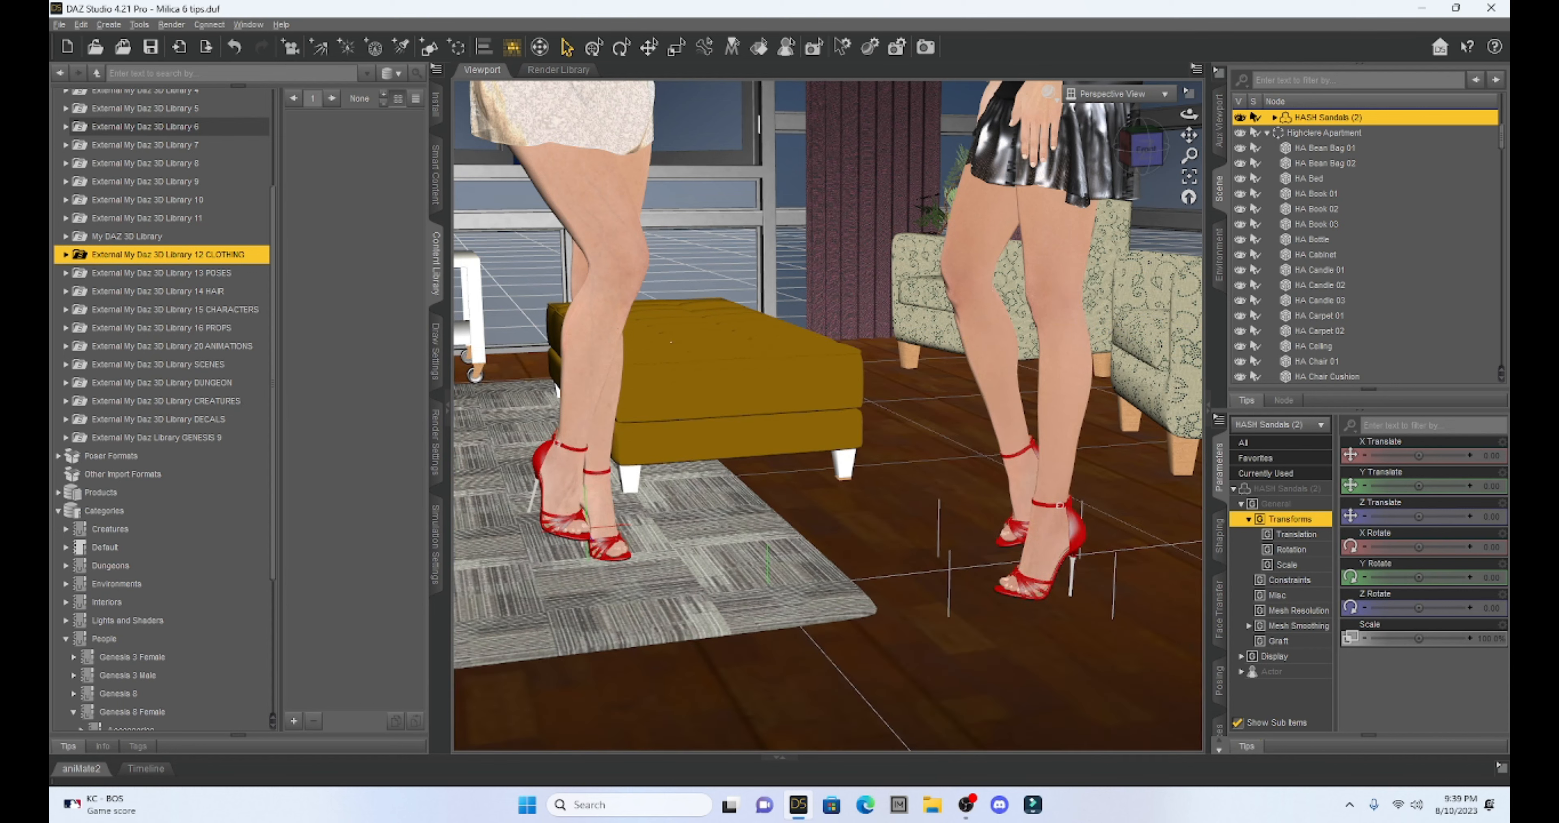
Set the Base Color of the TopCoat surface on HASH Sandals (2) to black
scroll(1123, 213, down, 5)
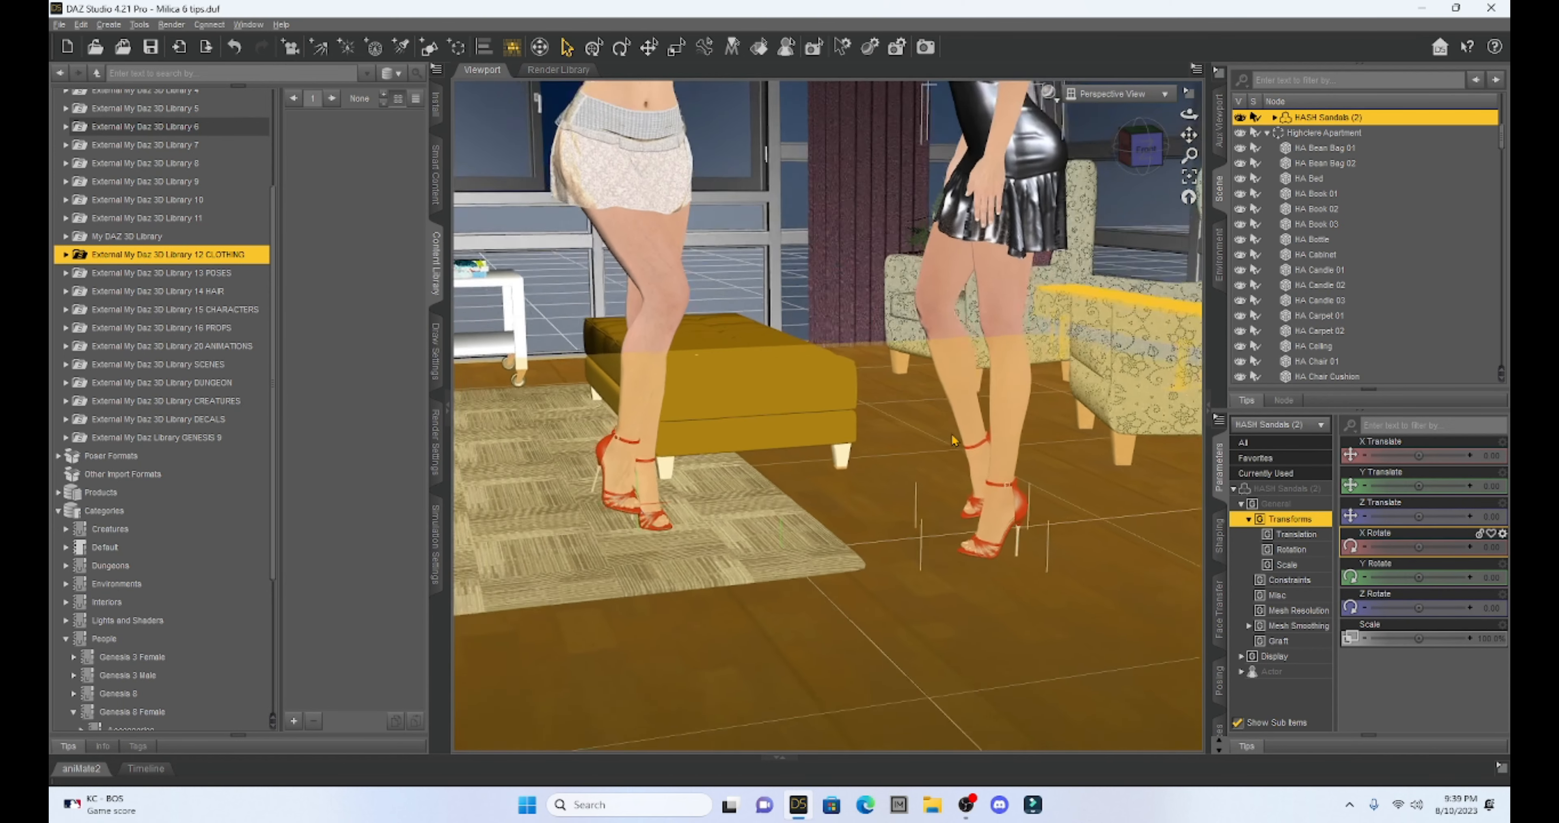
drag(1189, 134, 1183, 299)
scroll(1070, 295, down, 1)
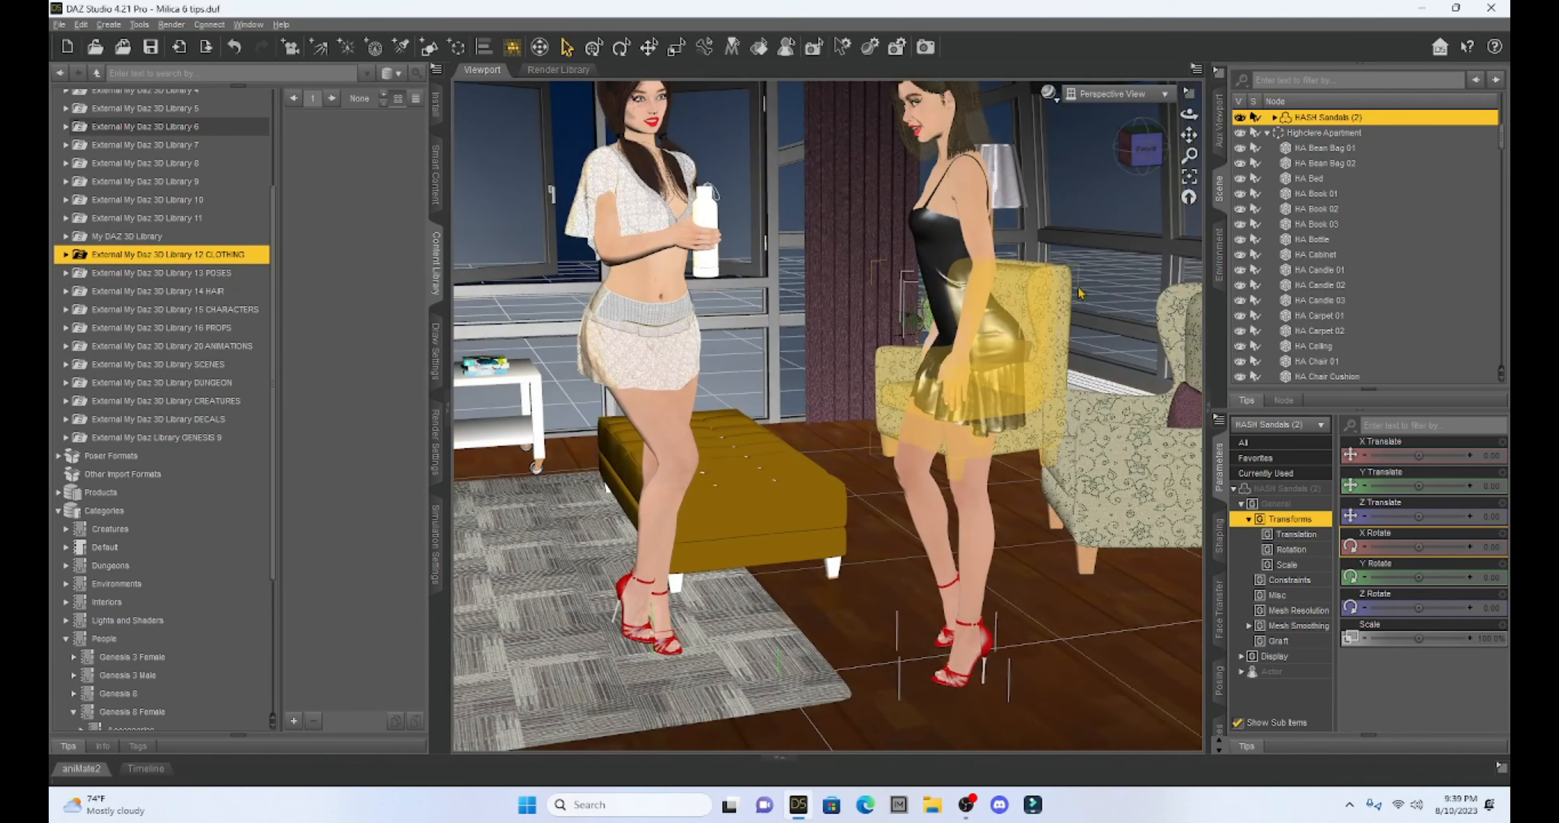
drag(1188, 128, 1226, 175)
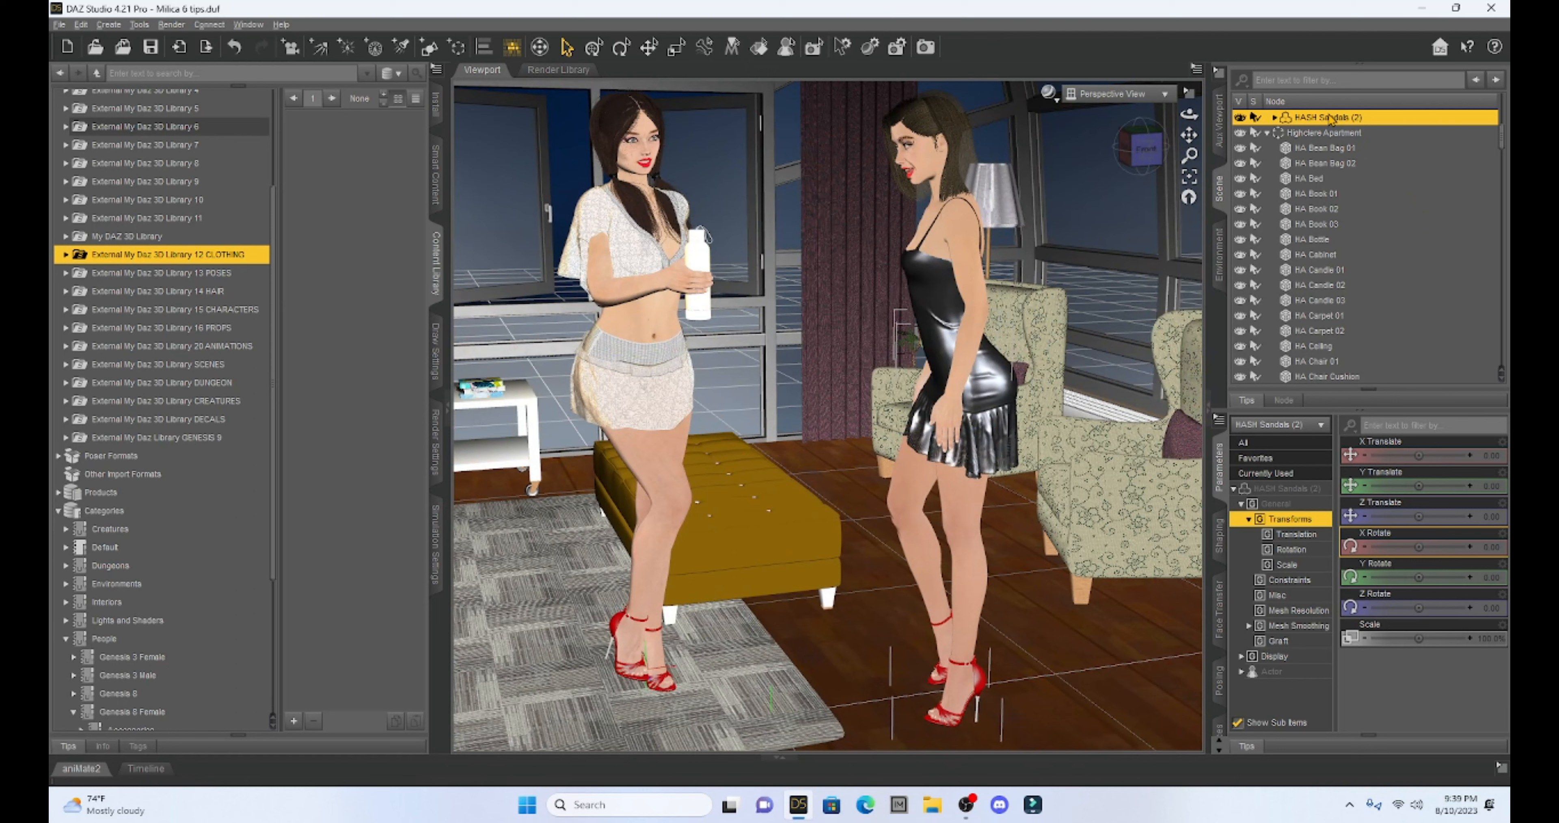
click(1223, 664)
click(1220, 722)
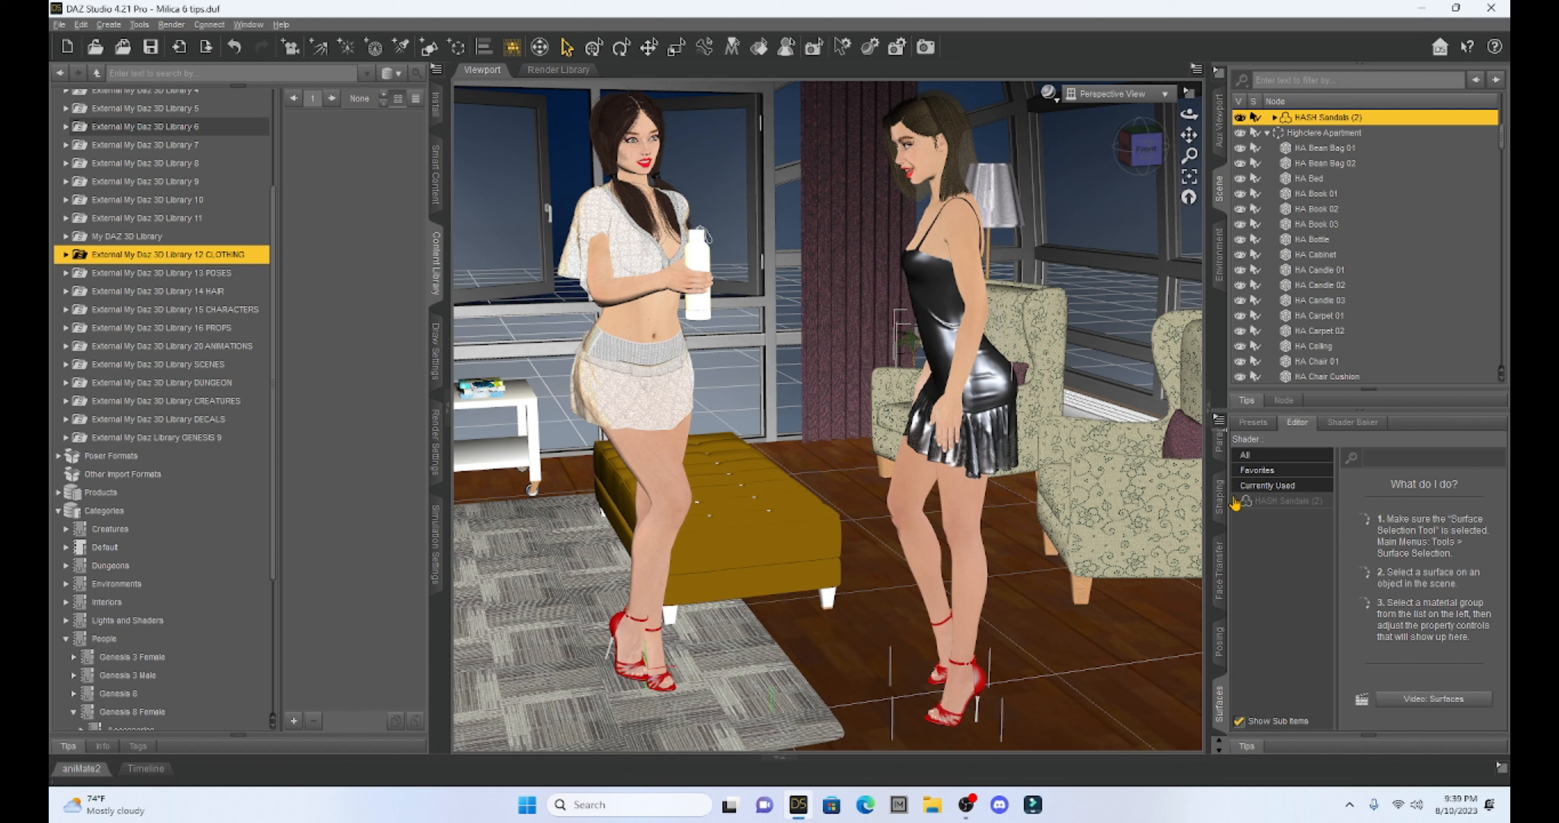
click(1235, 502)
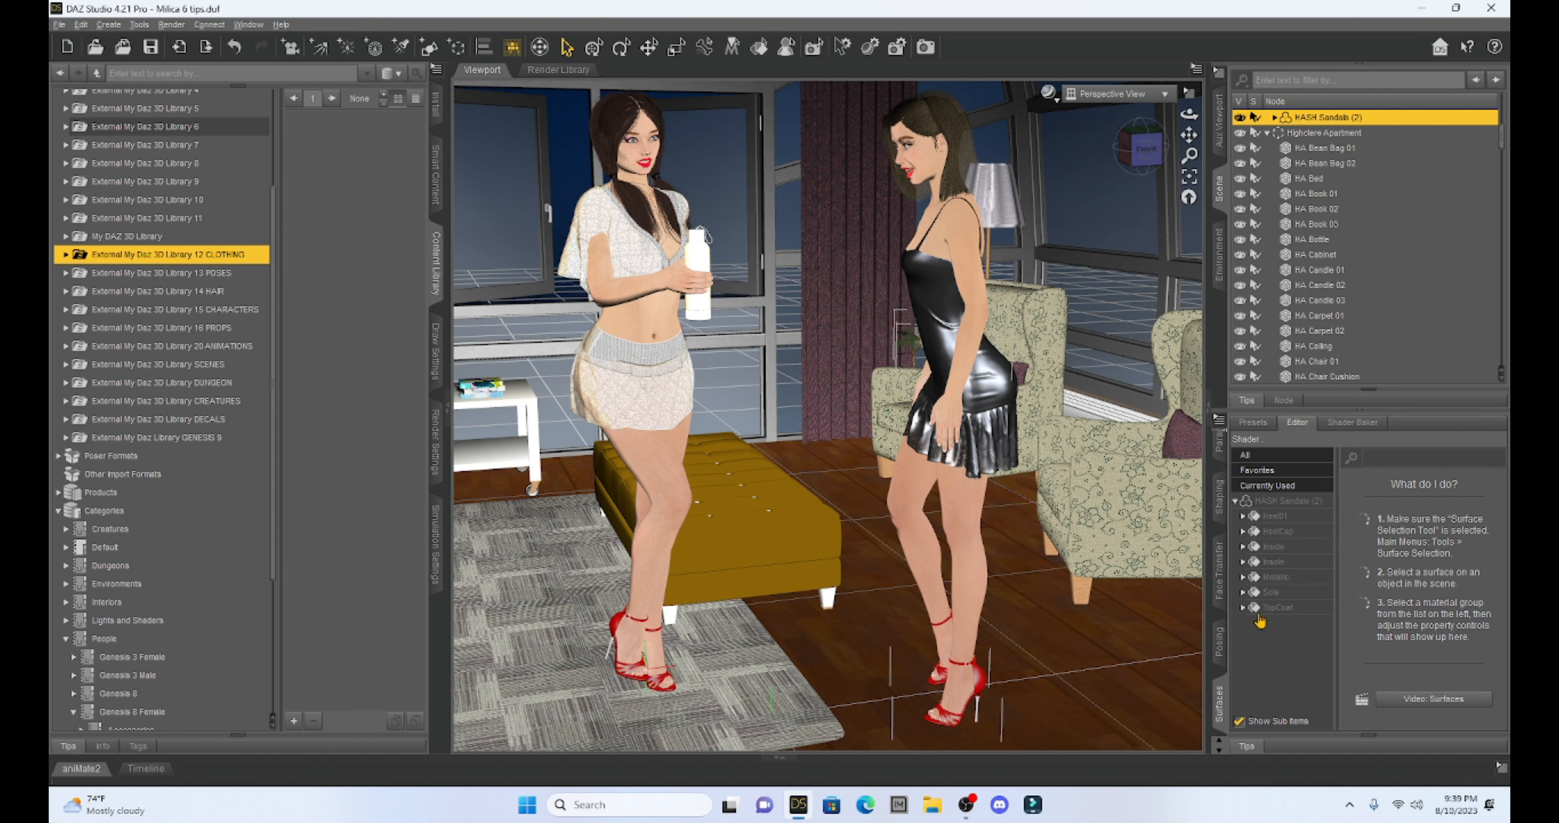
click(1243, 608)
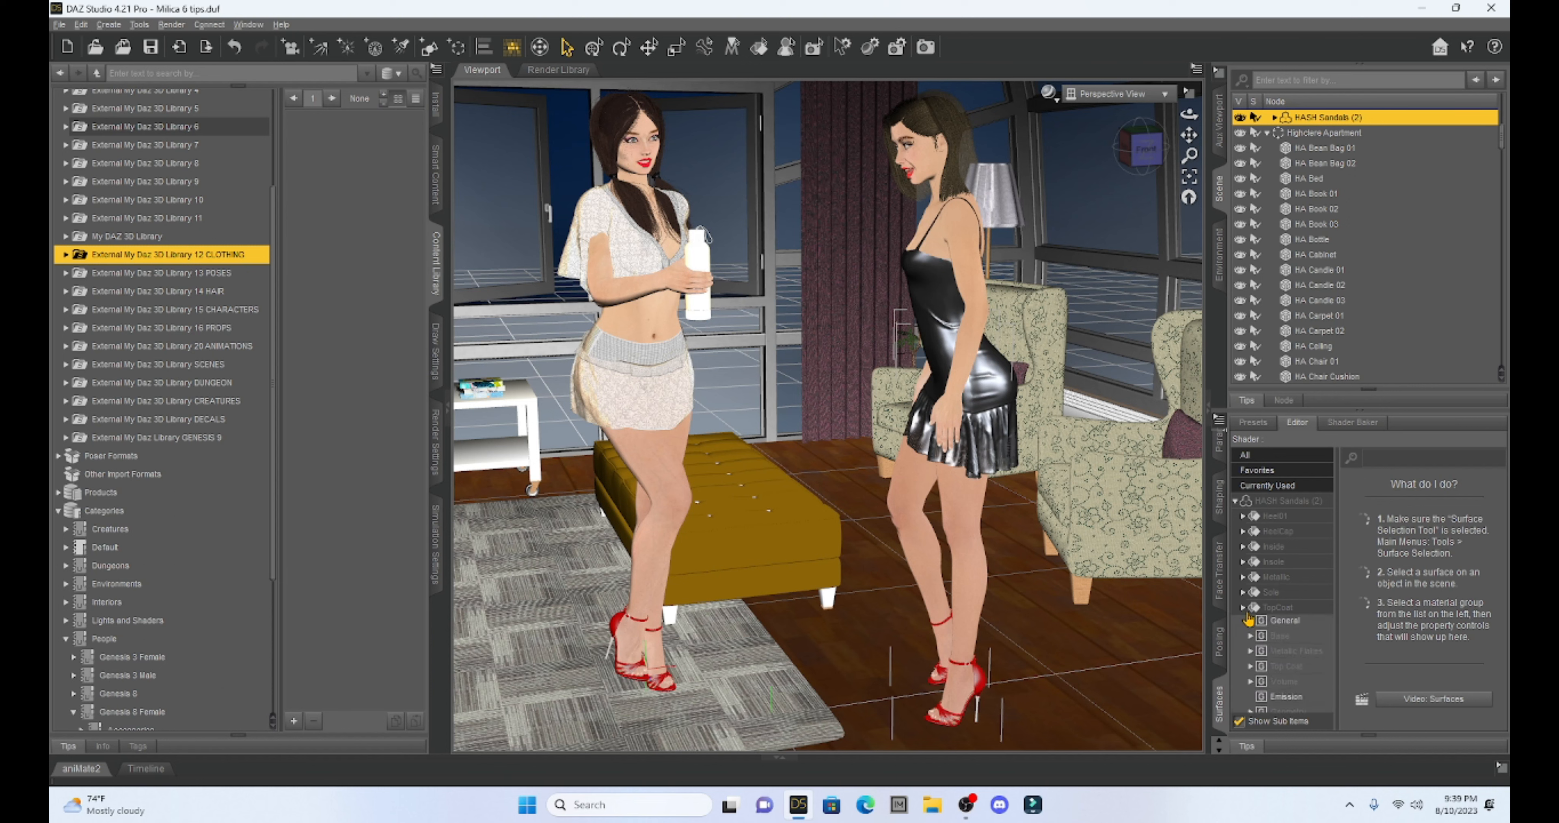
click(1279, 638)
click(1401, 552)
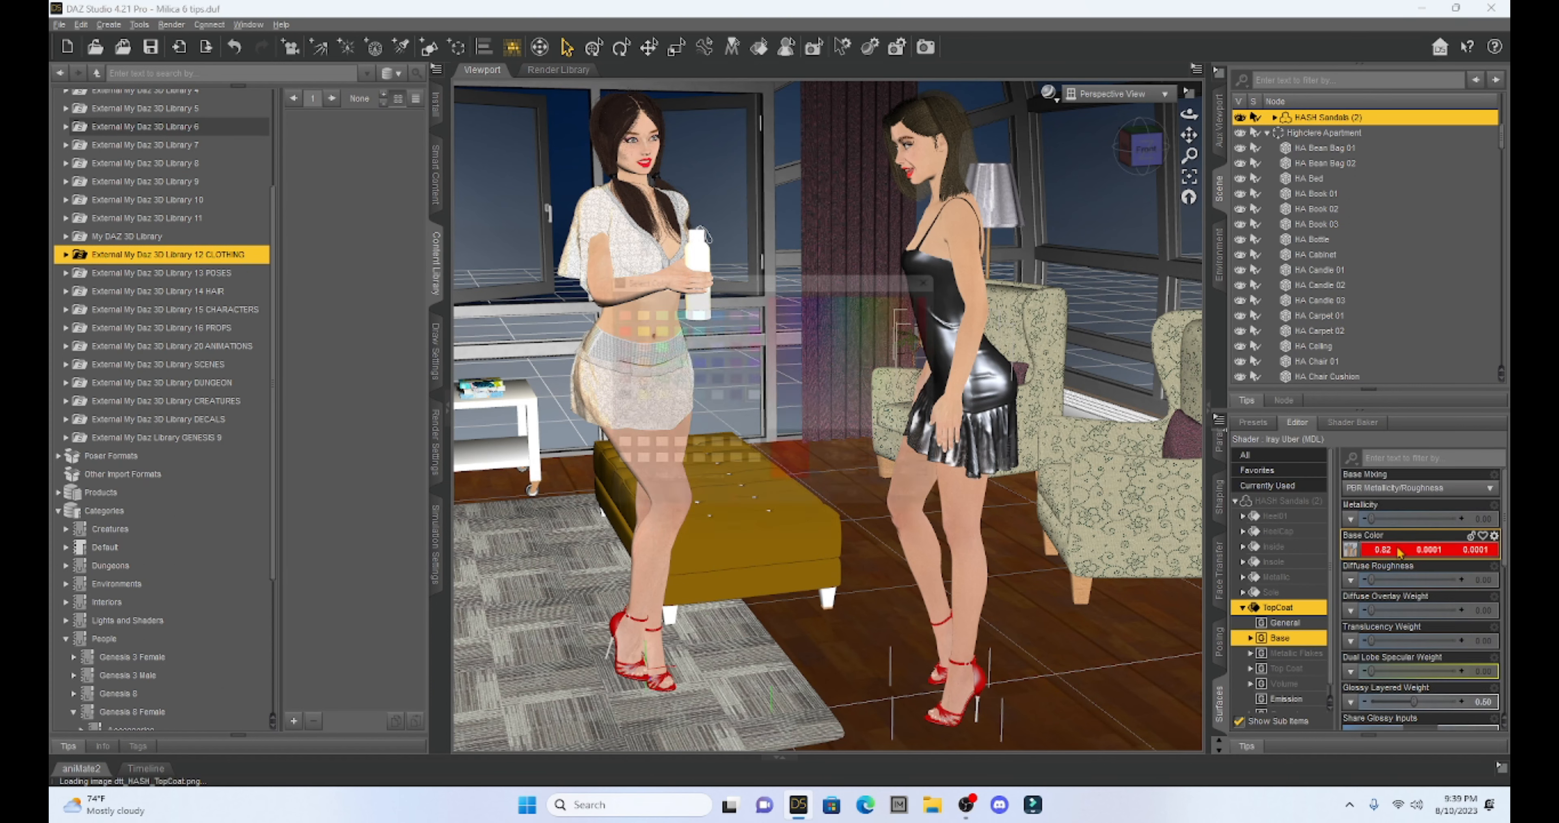
click(609, 398)
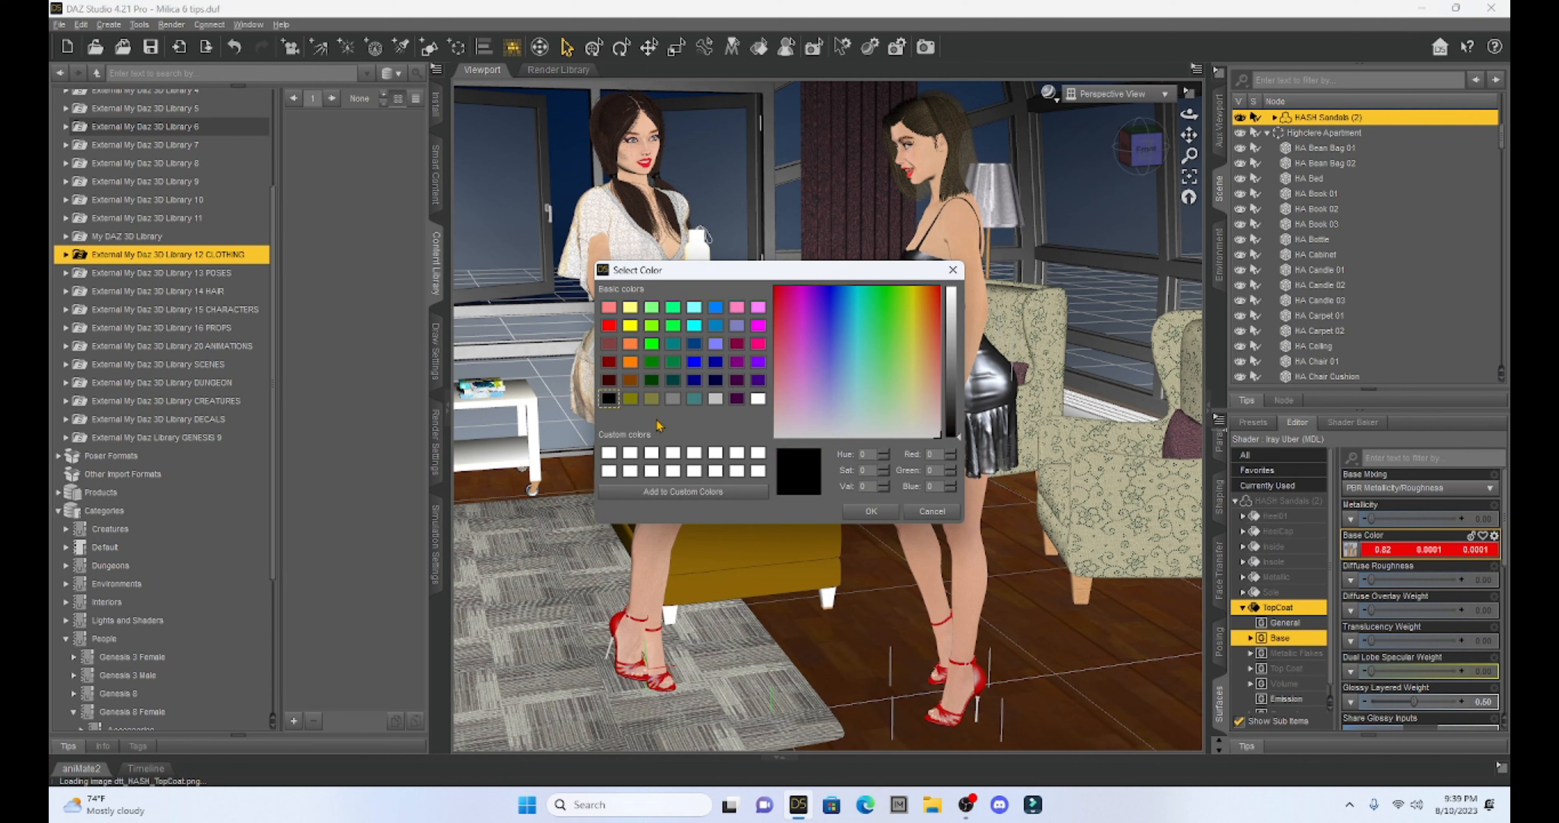
click(871, 512)
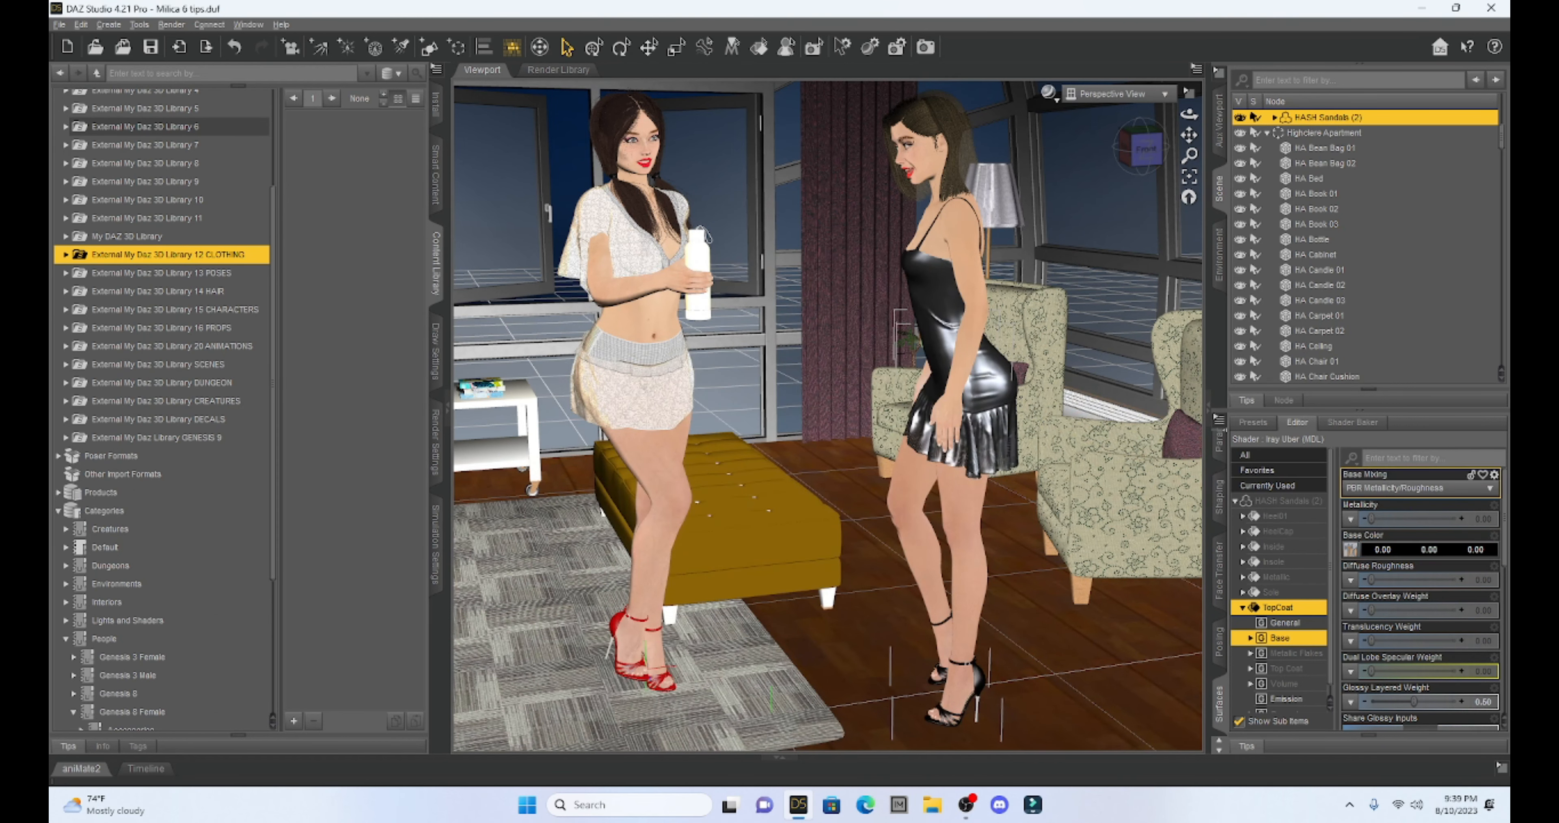
Preview the scene in the NVIDIA Iray draw style and return the viewport to Texture Shaded
drag(1190, 134, 1196, 136)
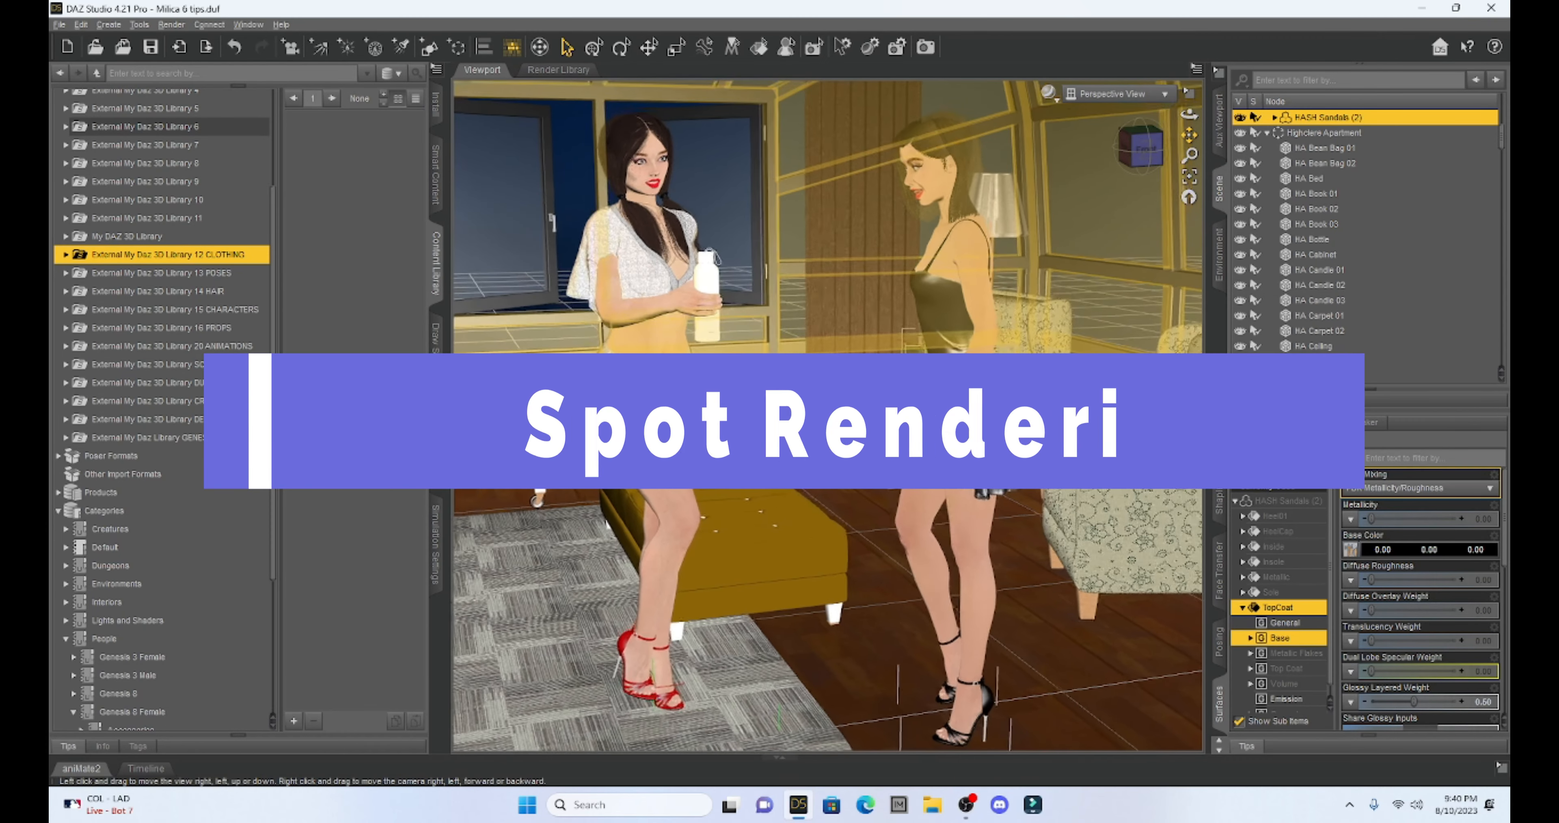
drag(1189, 135, 1189, 131)
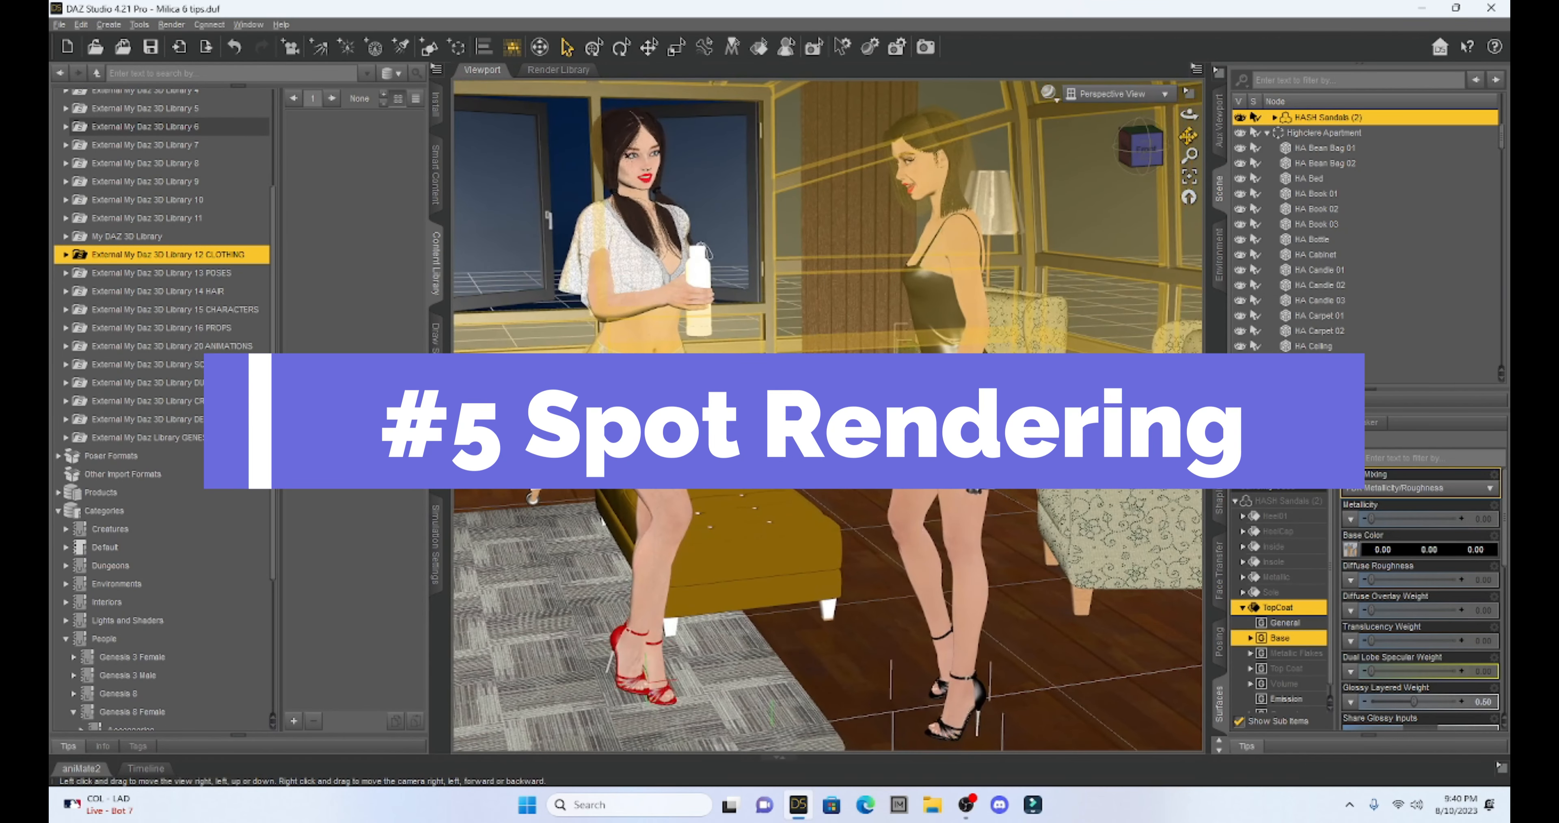
click(1049, 93)
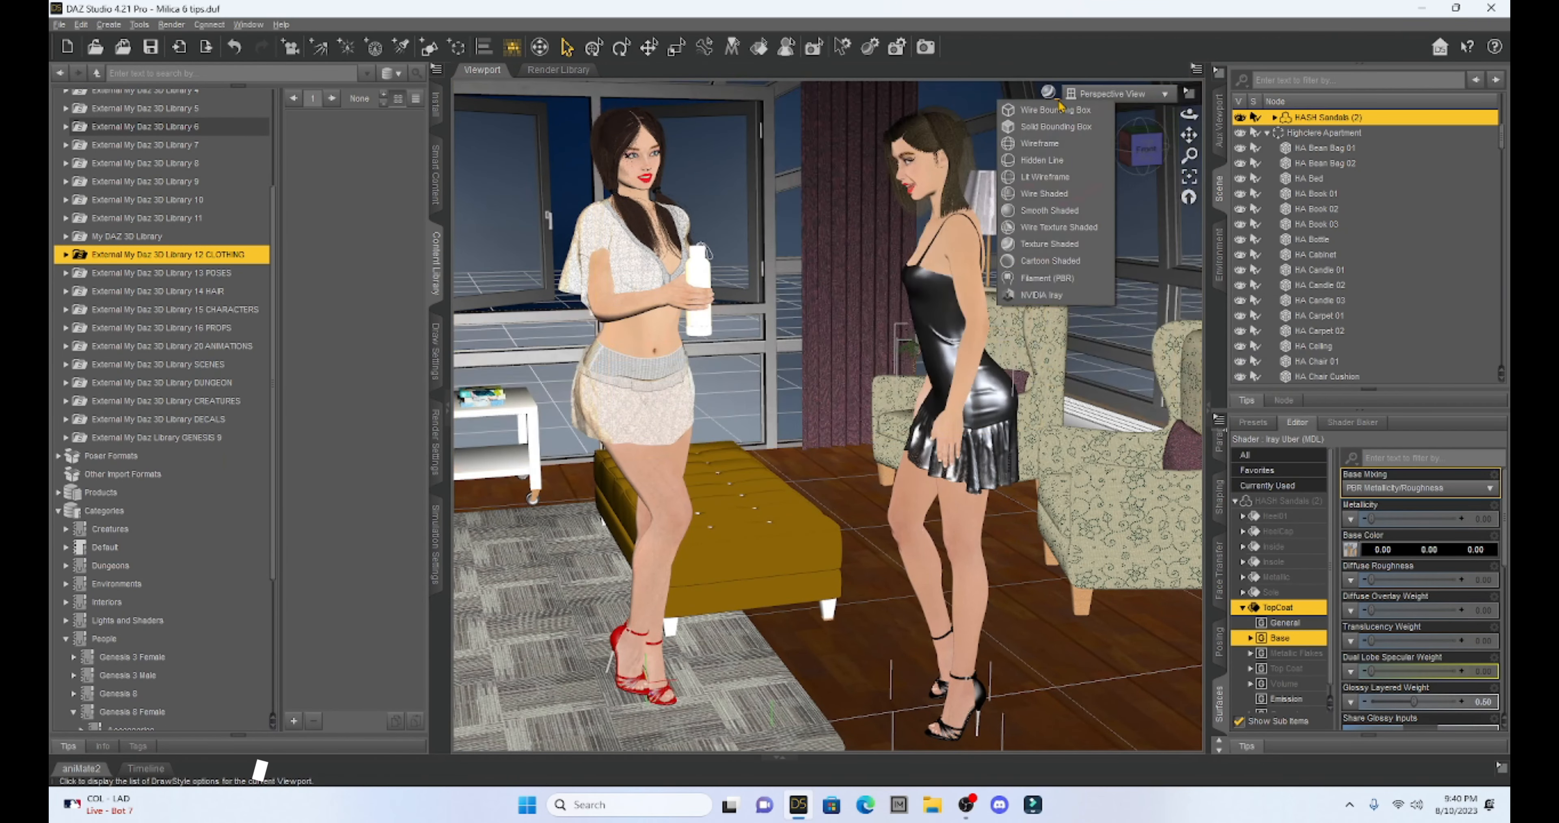
click(1076, 300)
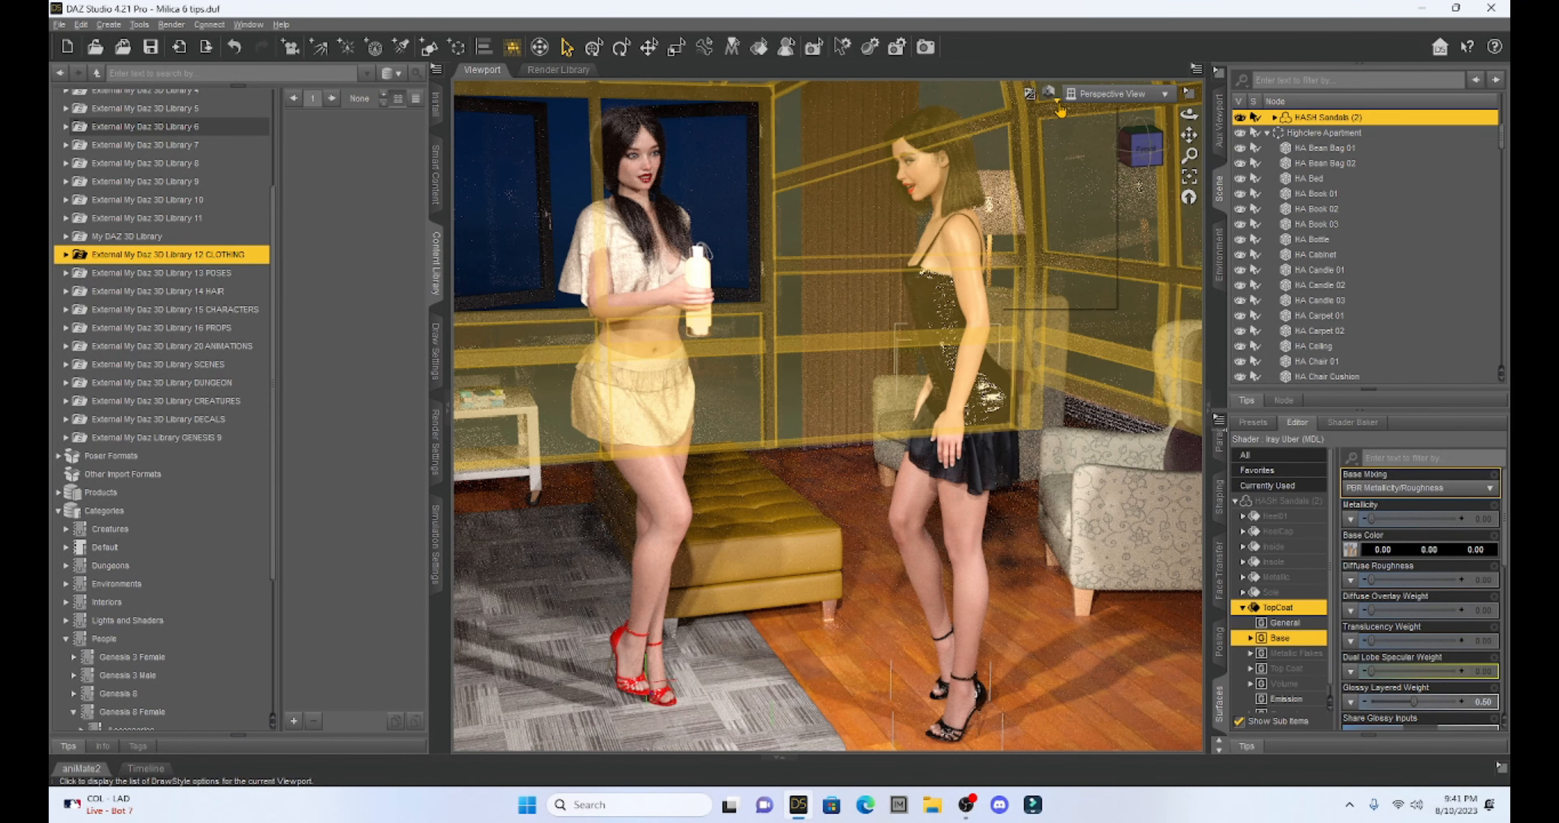
click(1057, 104)
click(1045, 245)
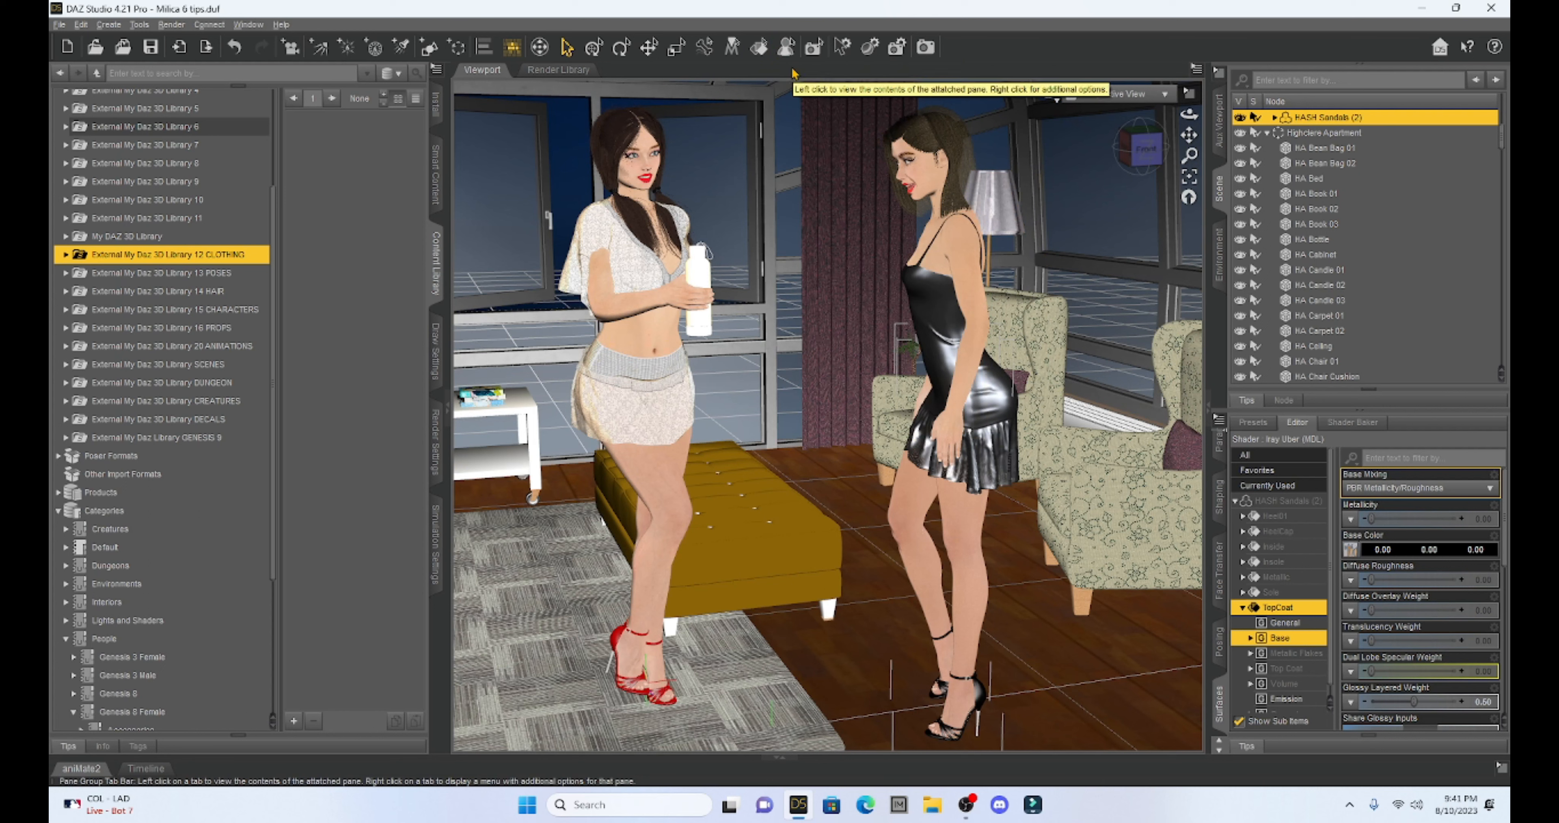
Spot render the region around the head and upper chest of the character holding the bottle
click(813, 48)
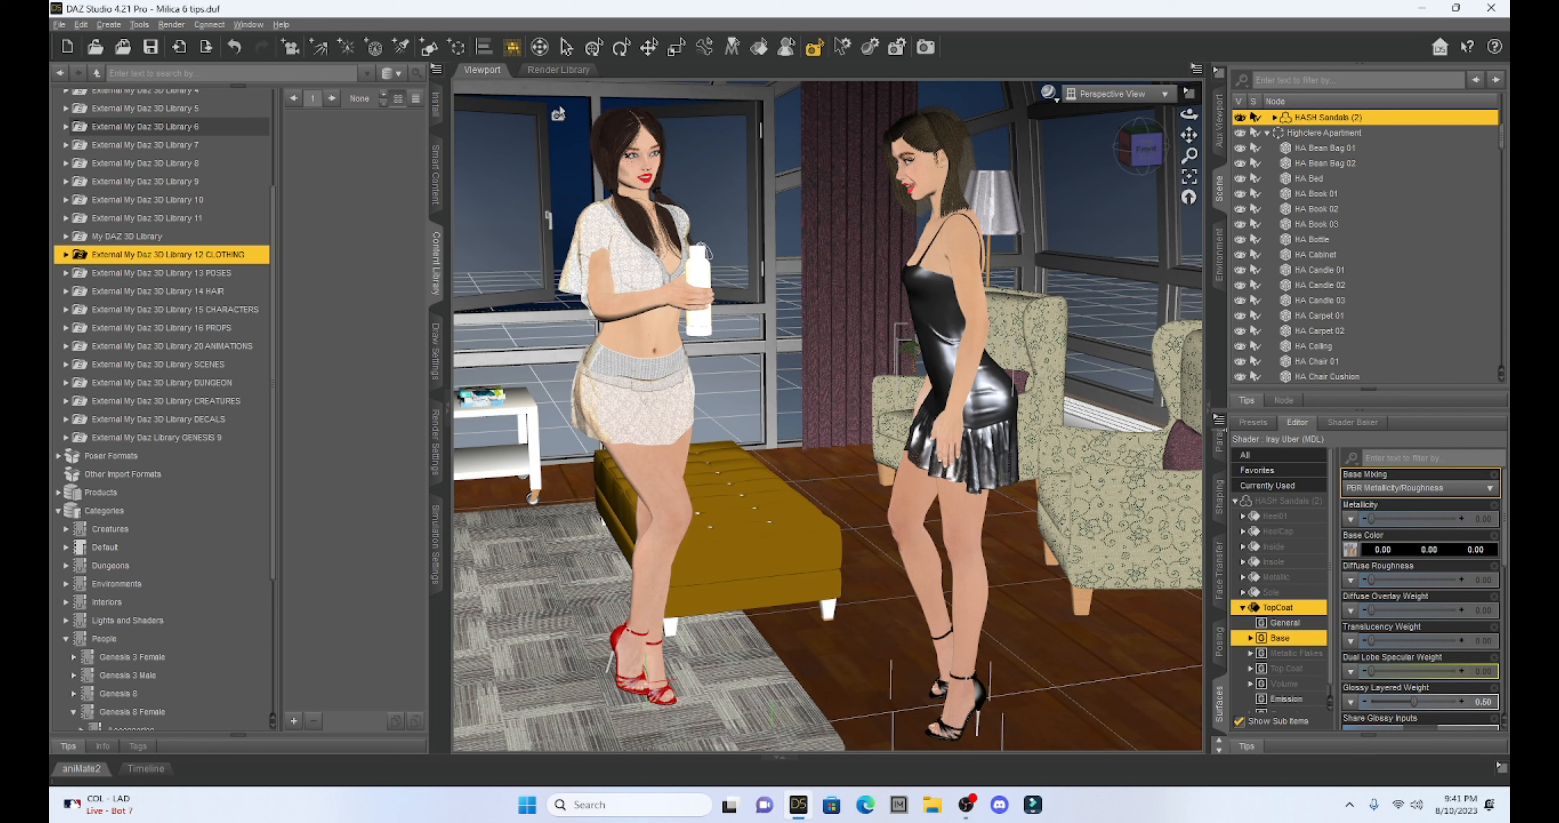
mouse_move(556, 100)
mouse_down()
mouse_move(713, 266)
mouse_move(767, 280)
mouse_move(734, 280)
mouse_up()
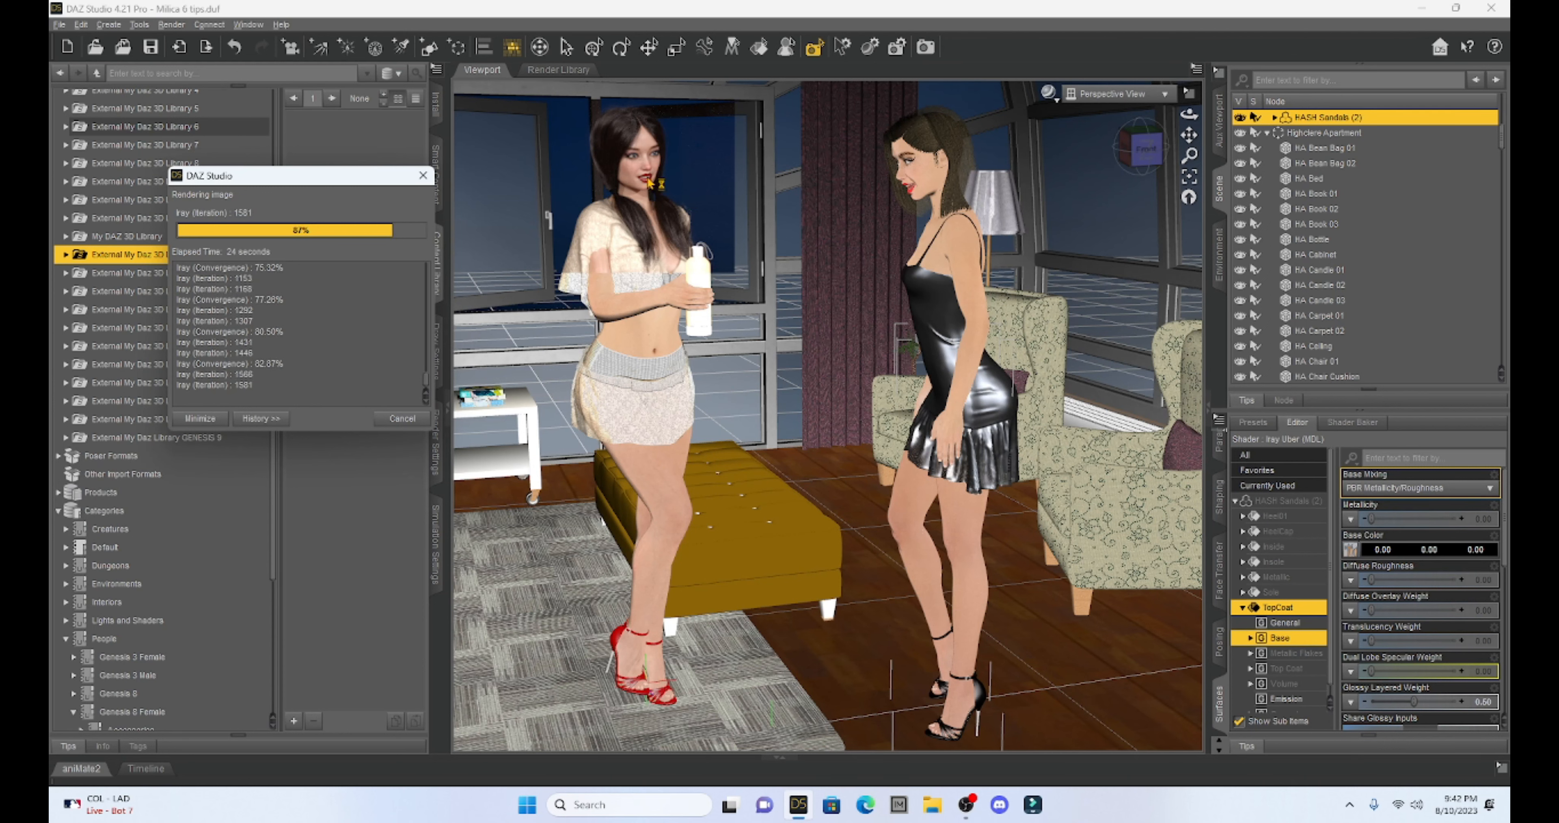
Spot render a close-up of the face, hair and shoulders of the character holding the bottle, and stop the render early
drag(1189, 135, 1315, 242)
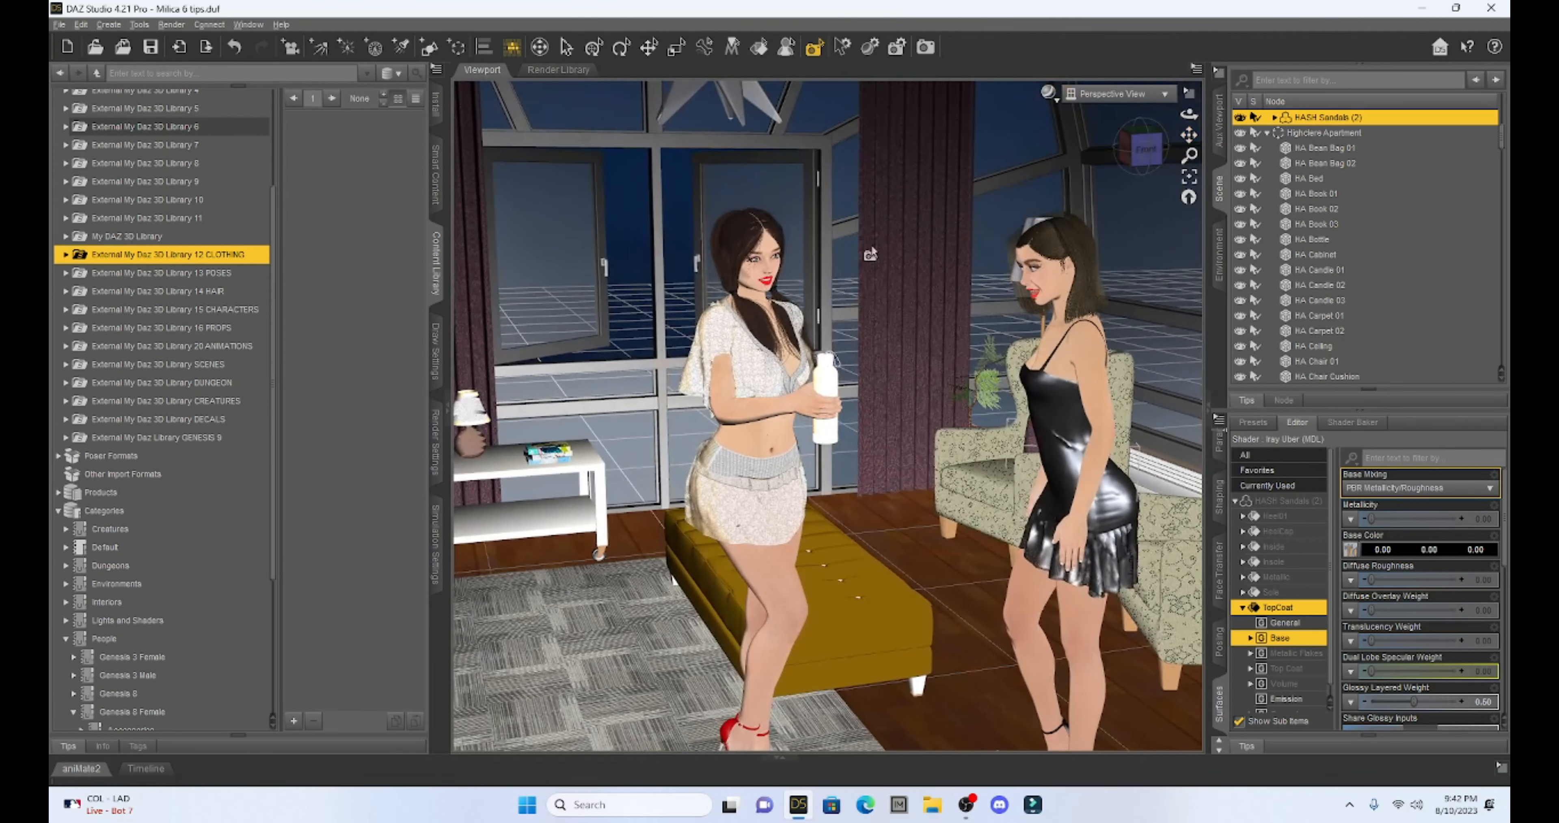
scroll(871, 253, up, 5)
scroll(871, 253, up, 3)
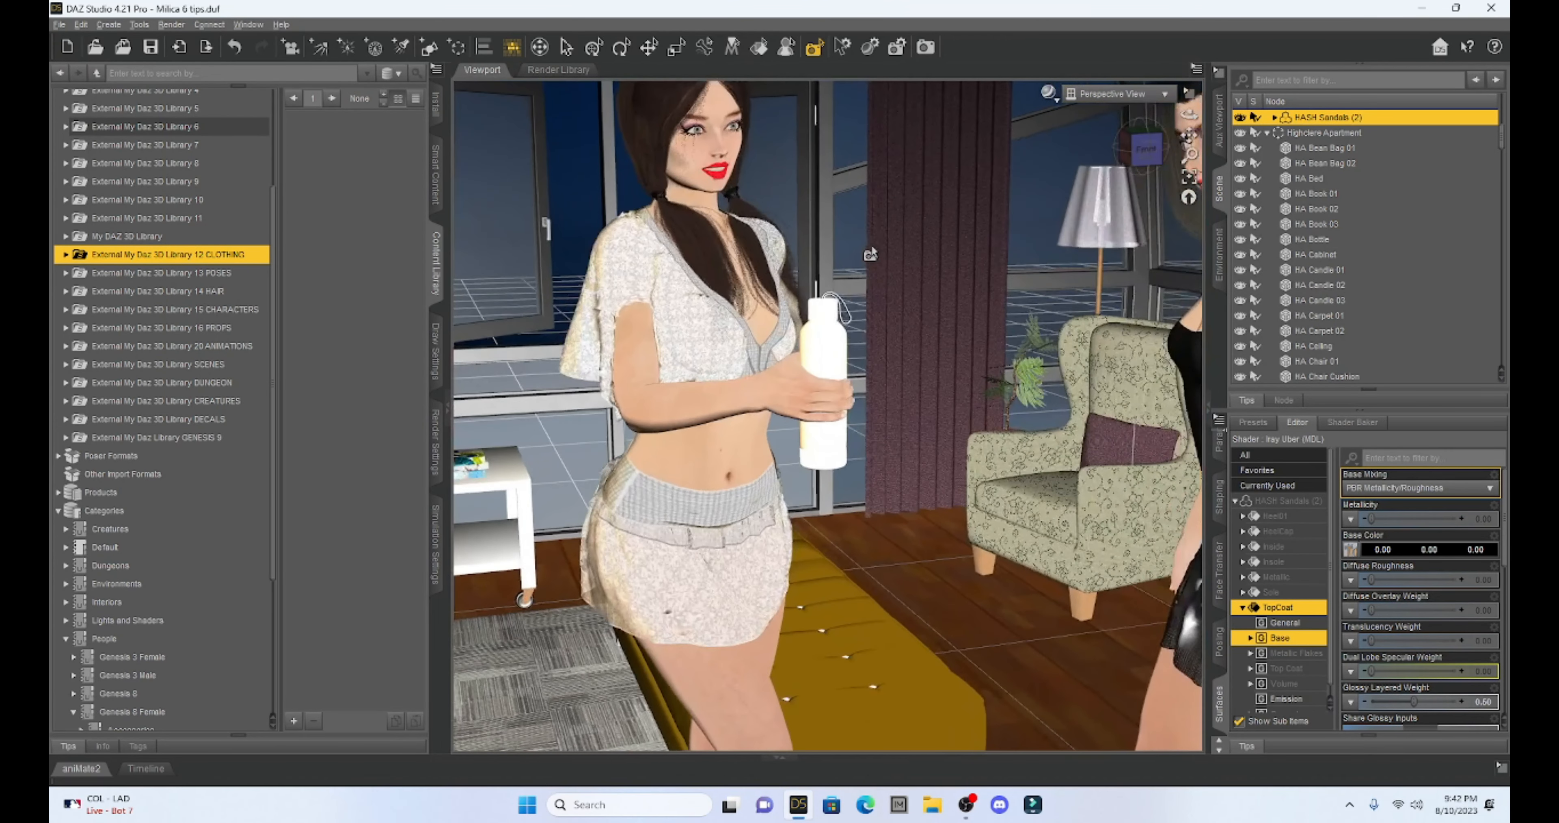
drag(1189, 135, 1297, 303)
scroll(1037, 261, up, 1)
scroll(1037, 265, up, 2)
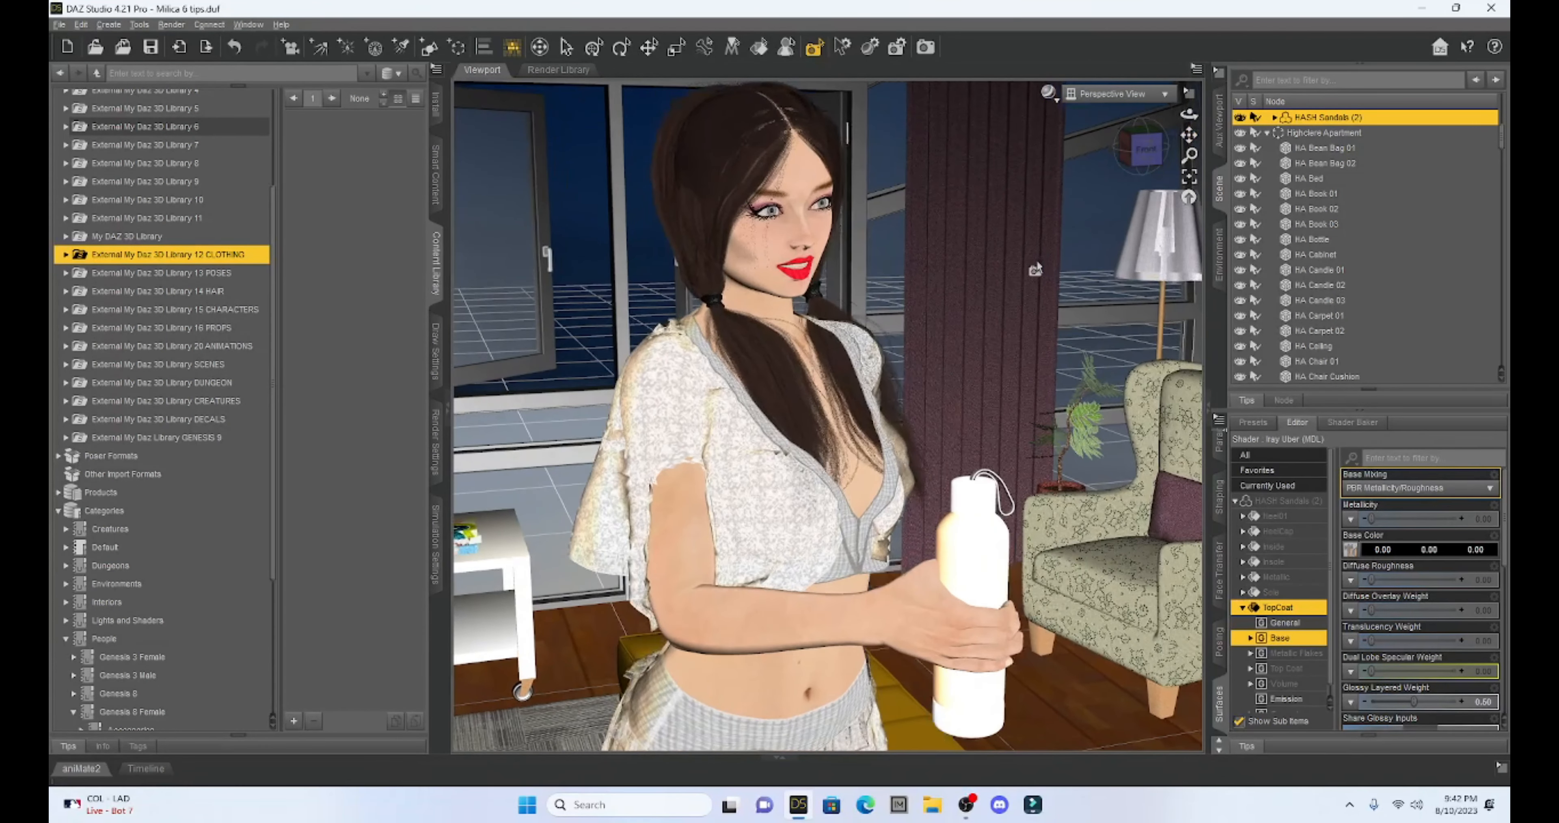
drag(1191, 134, 1206, 178)
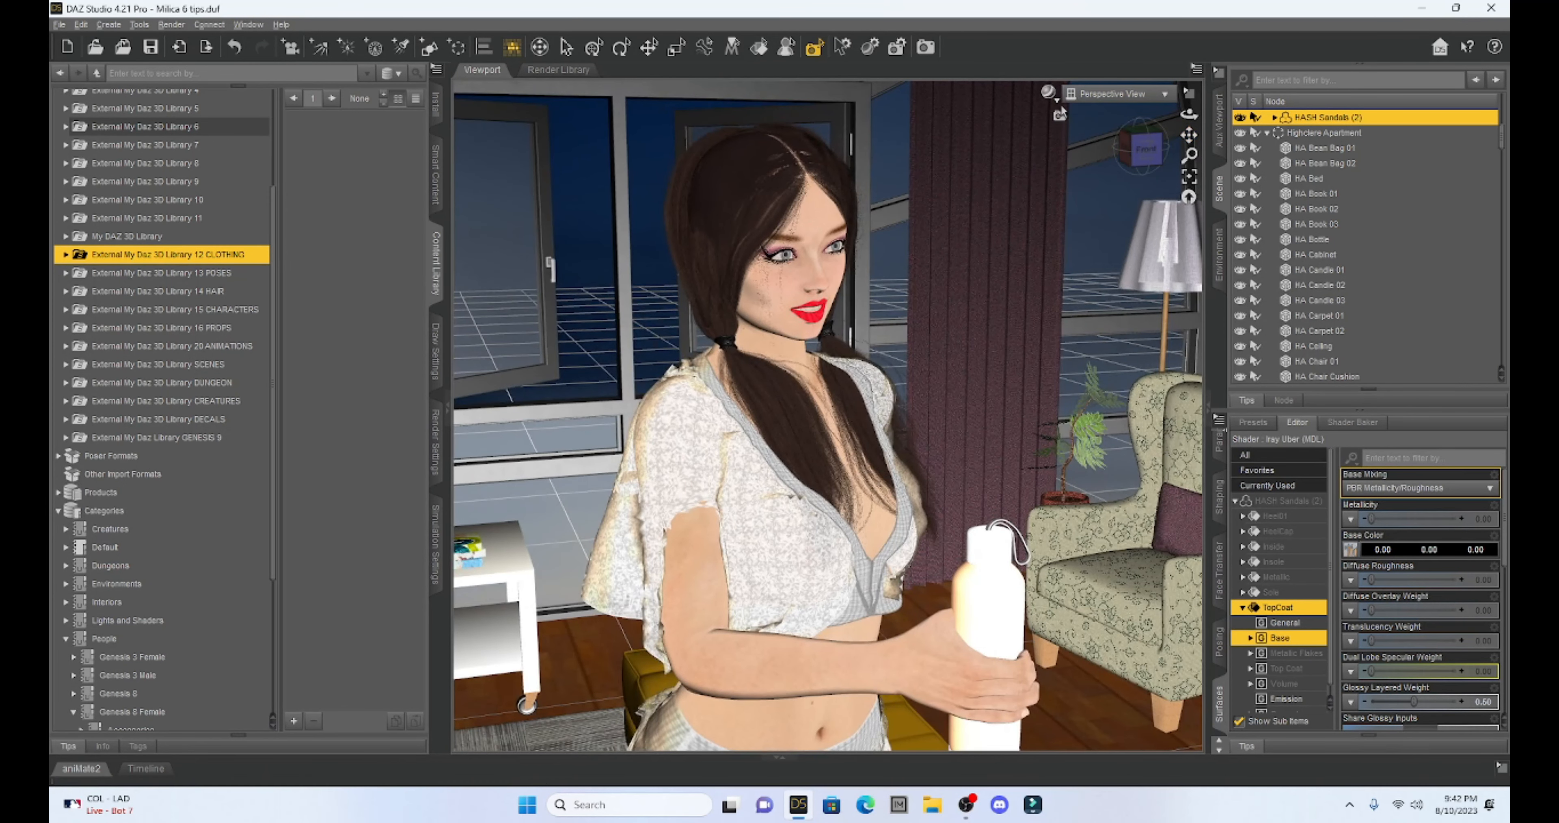
click(1048, 92)
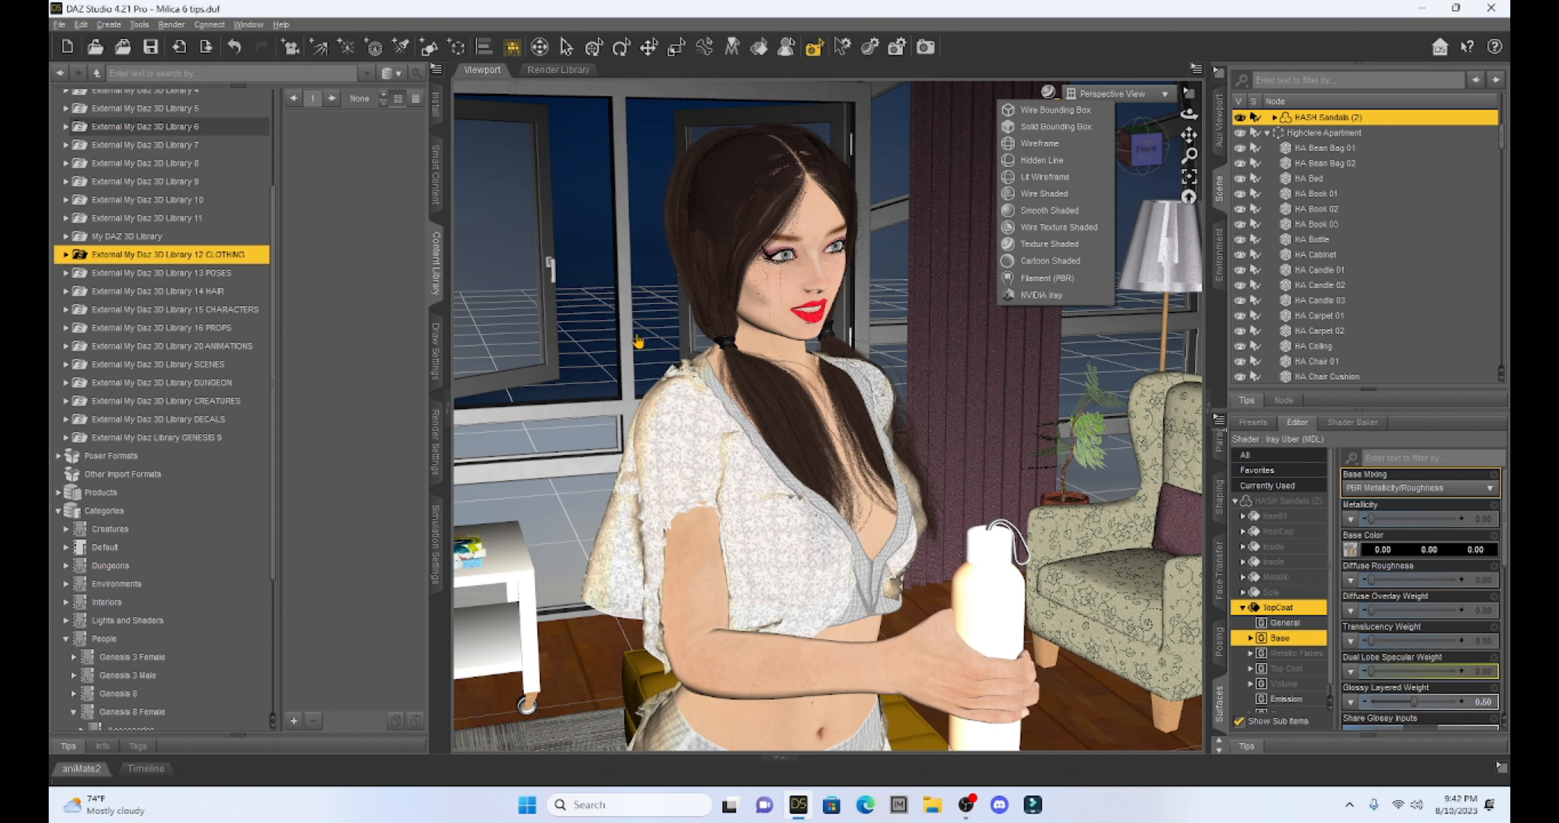
drag(630, 136, 955, 548)
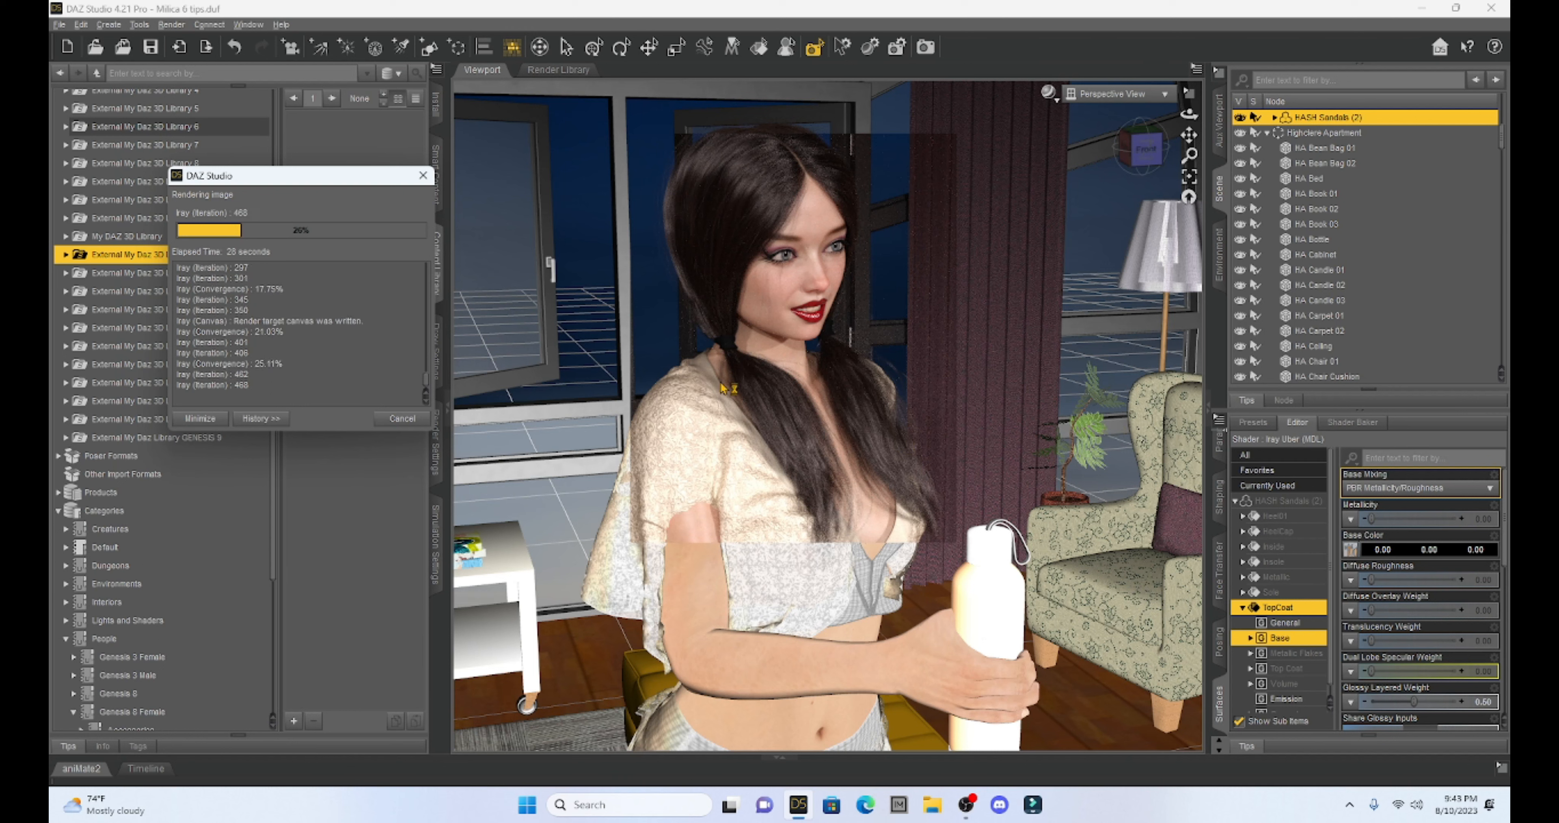
click(412, 424)
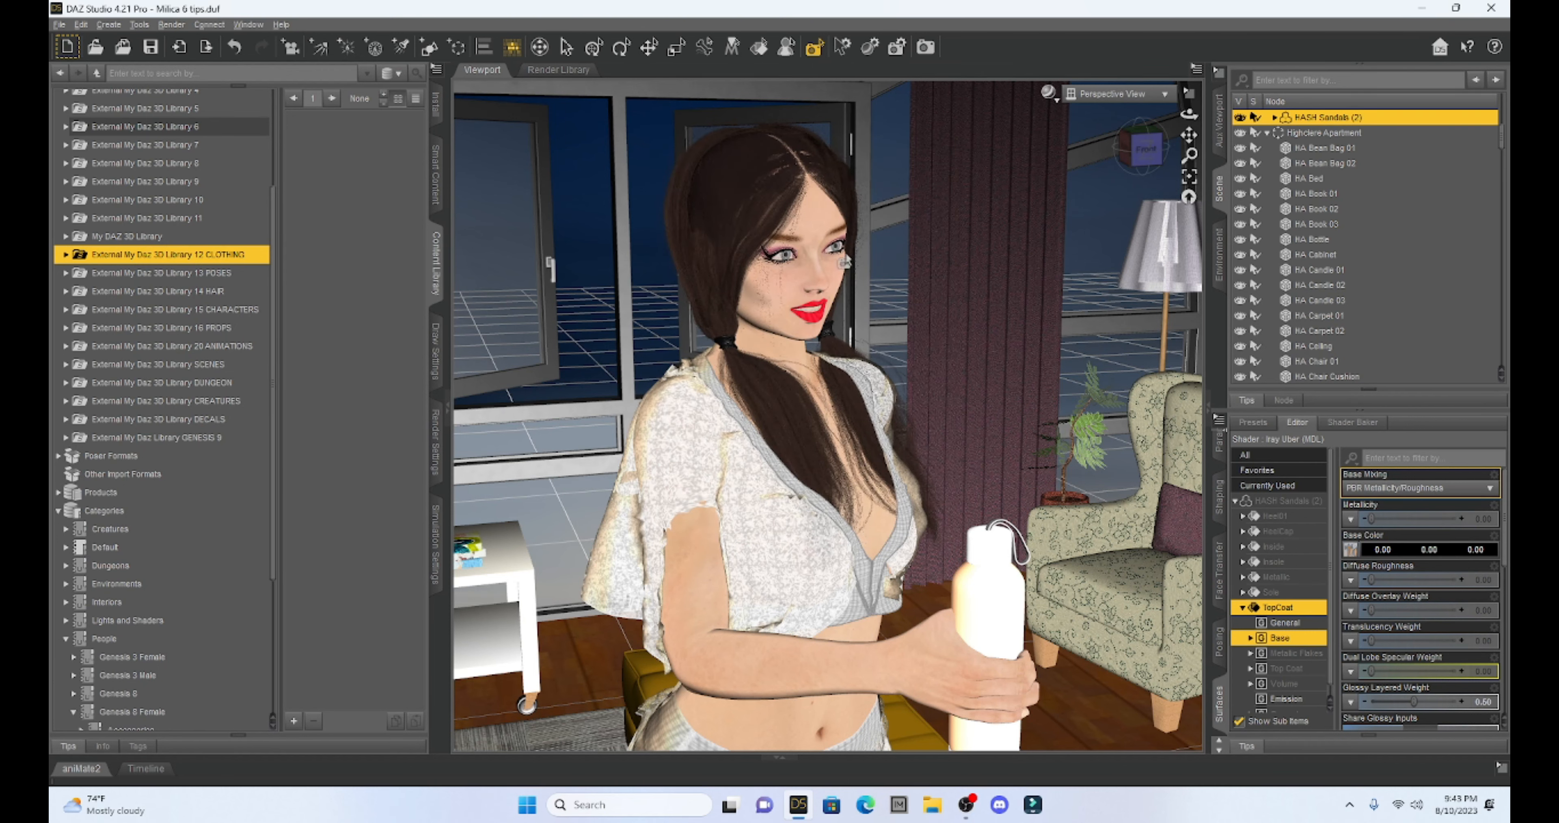
Leave the Spot Render tool by activating the Node Selection tool
scroll(866, 282, down, 6)
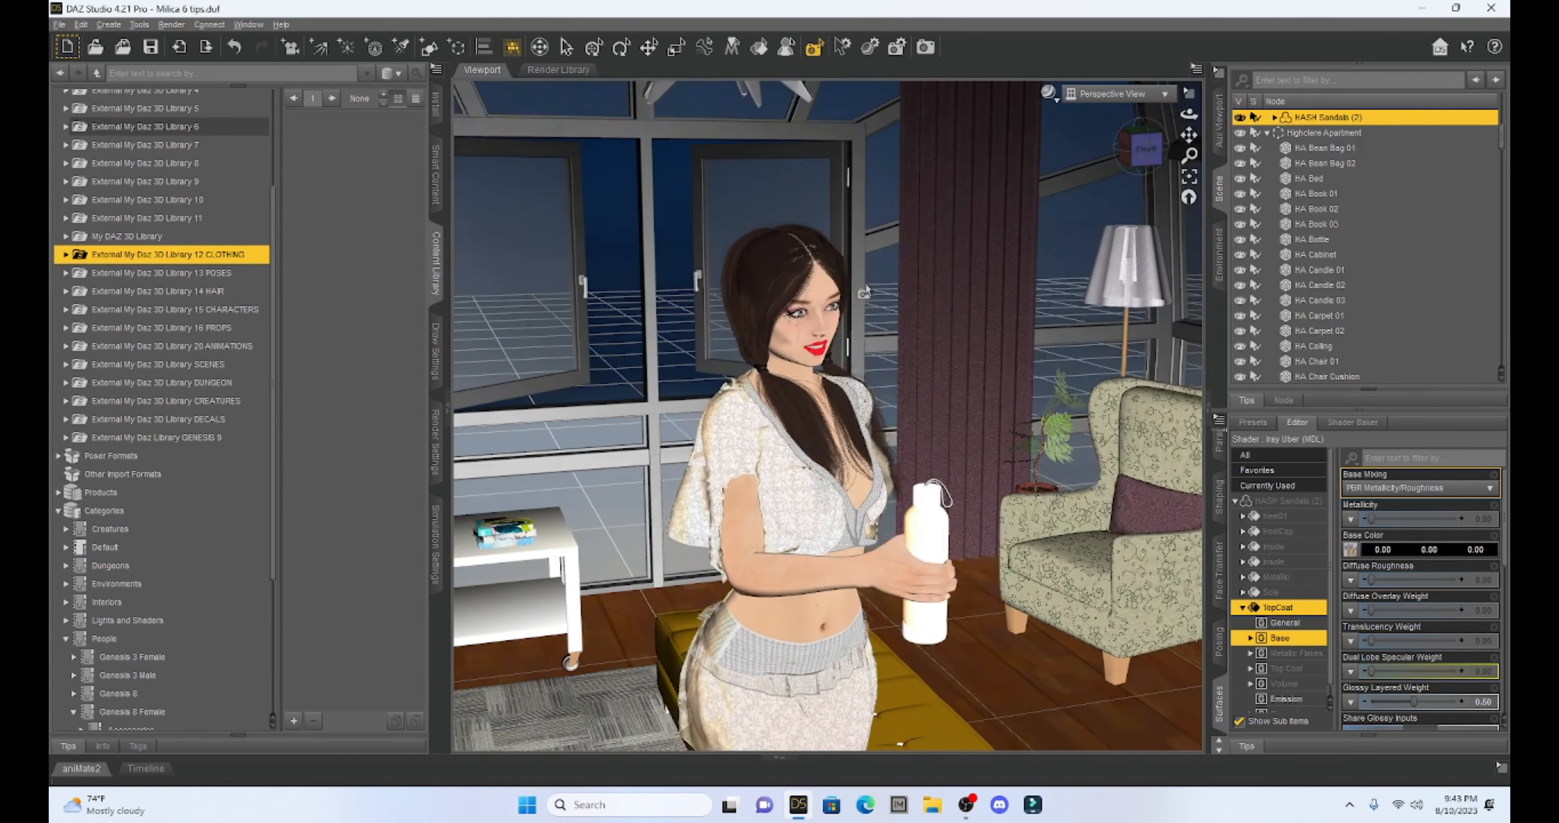
click(567, 48)
key(ctrl+alt+r)
click(566, 48)
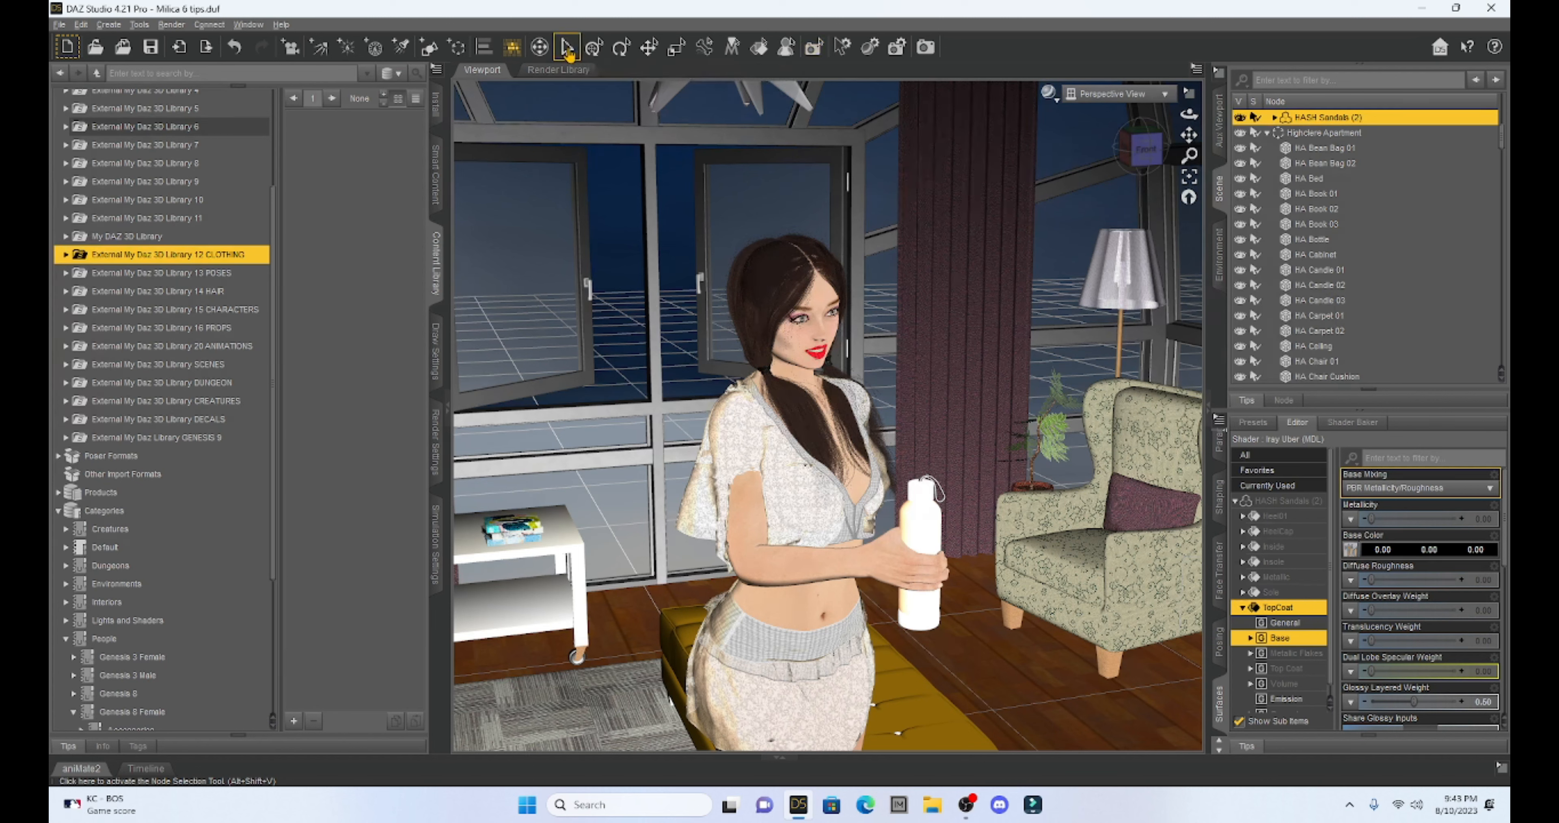
click(705, 48)
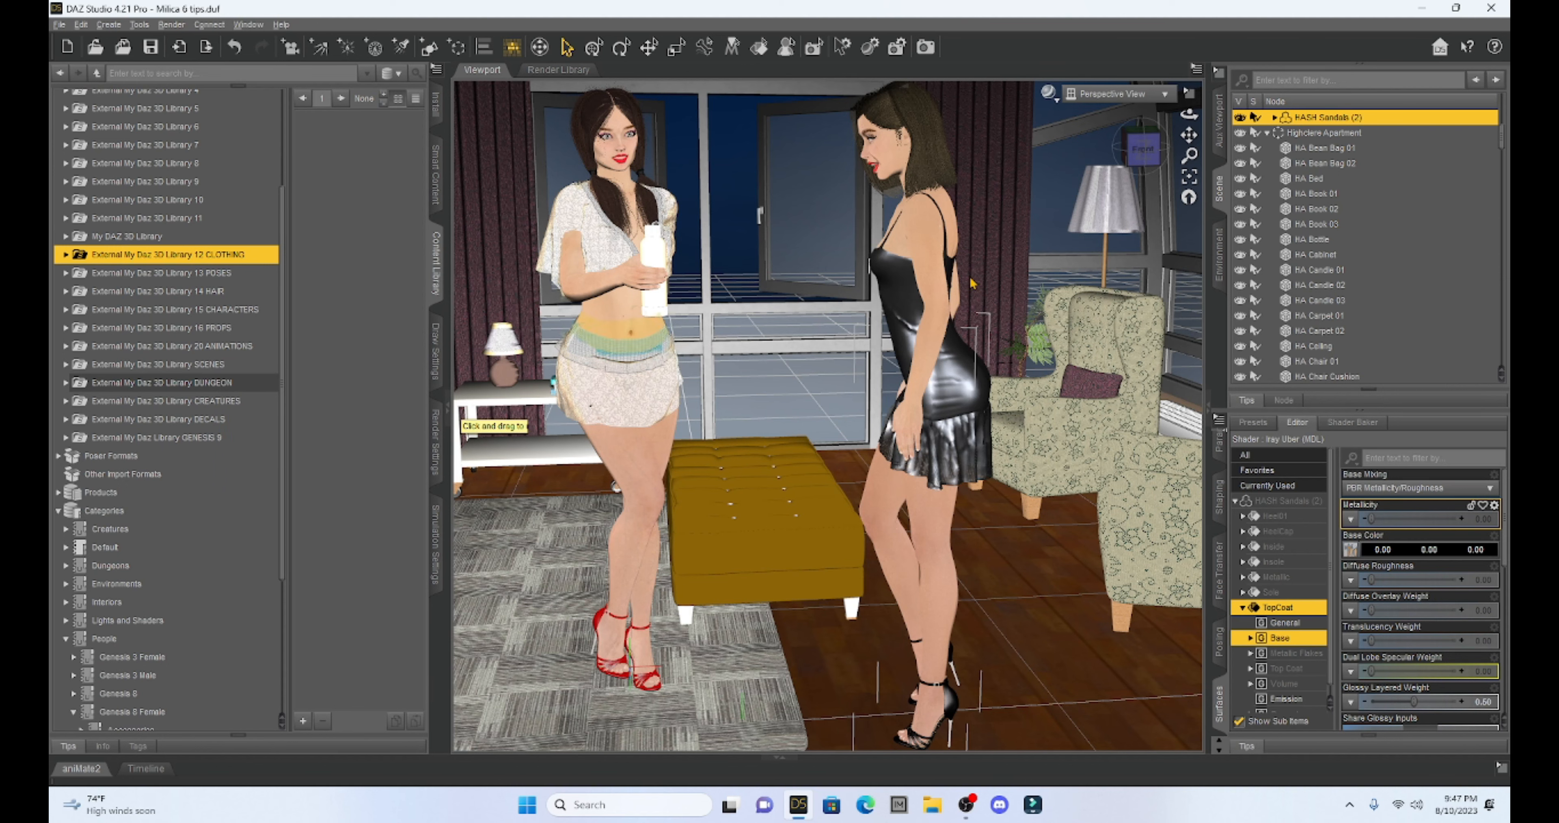
Collapse both side pane groups to widen the viewport, and frame both characters with the surrounding room
click(450, 412)
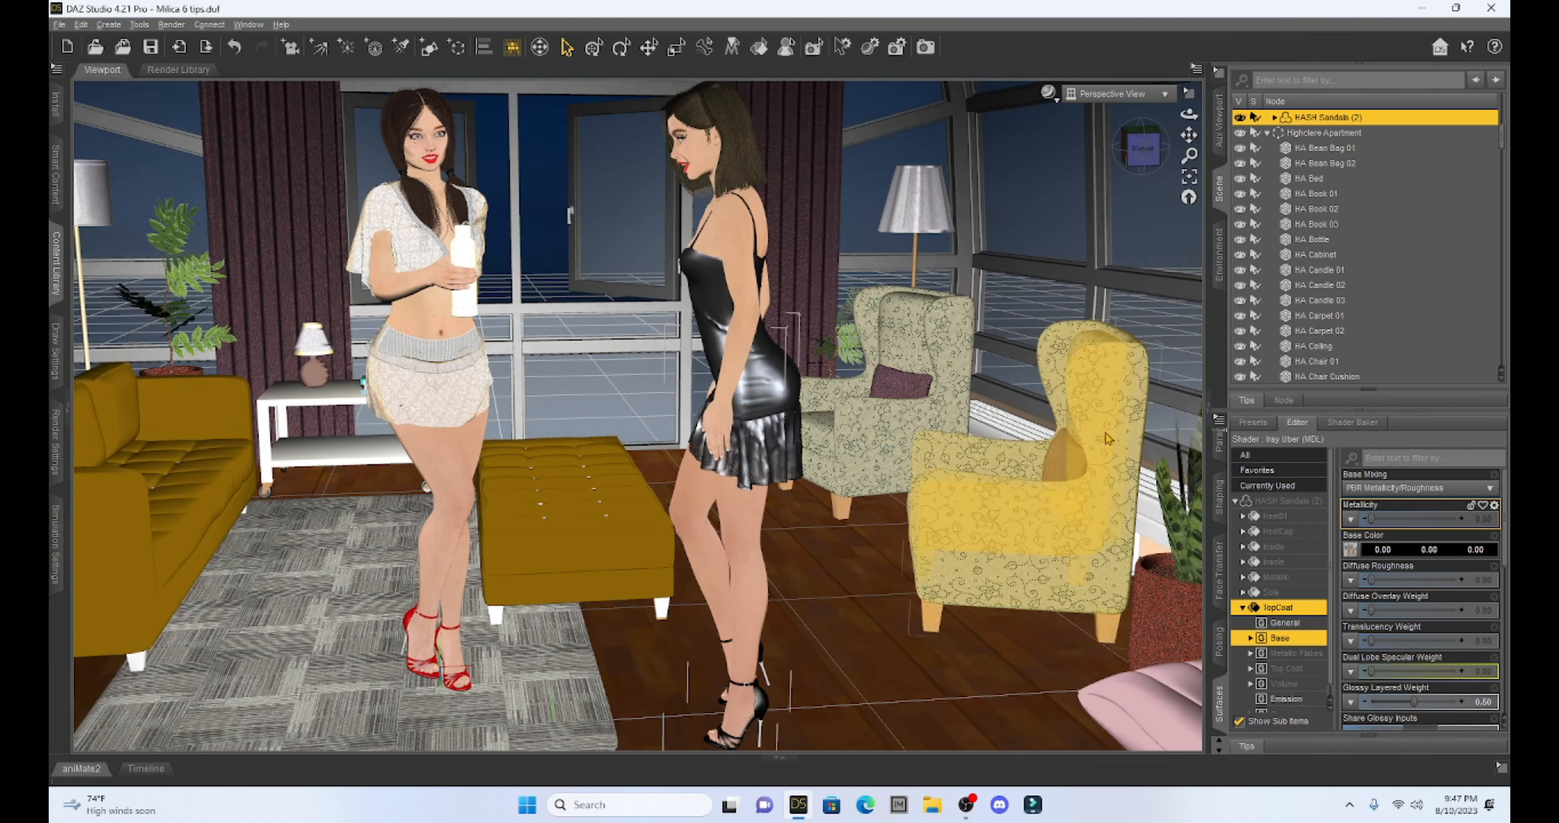
click(1209, 411)
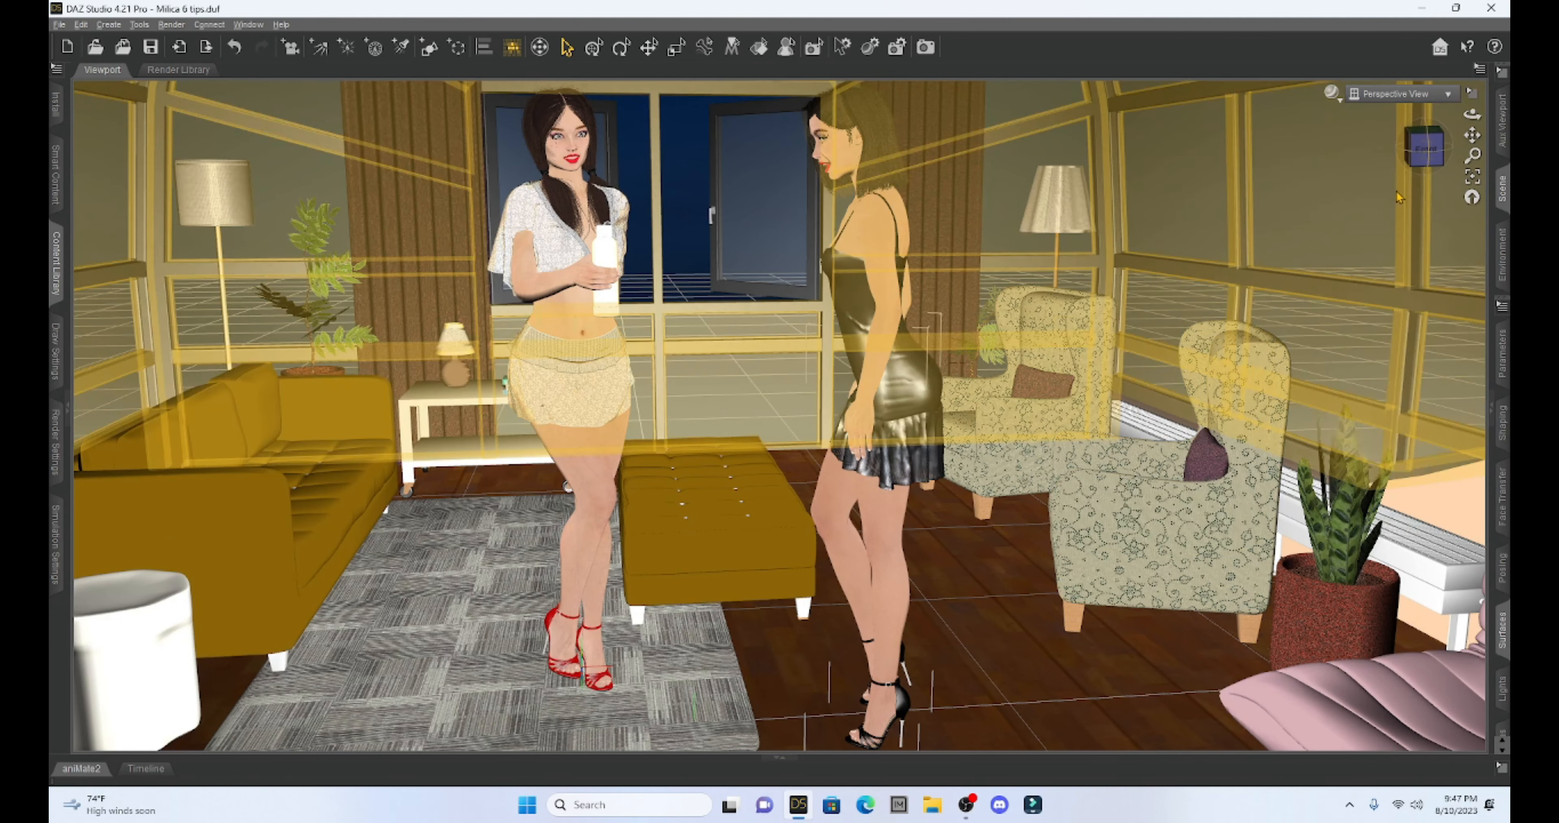
drag(1472, 135, 1490, 142)
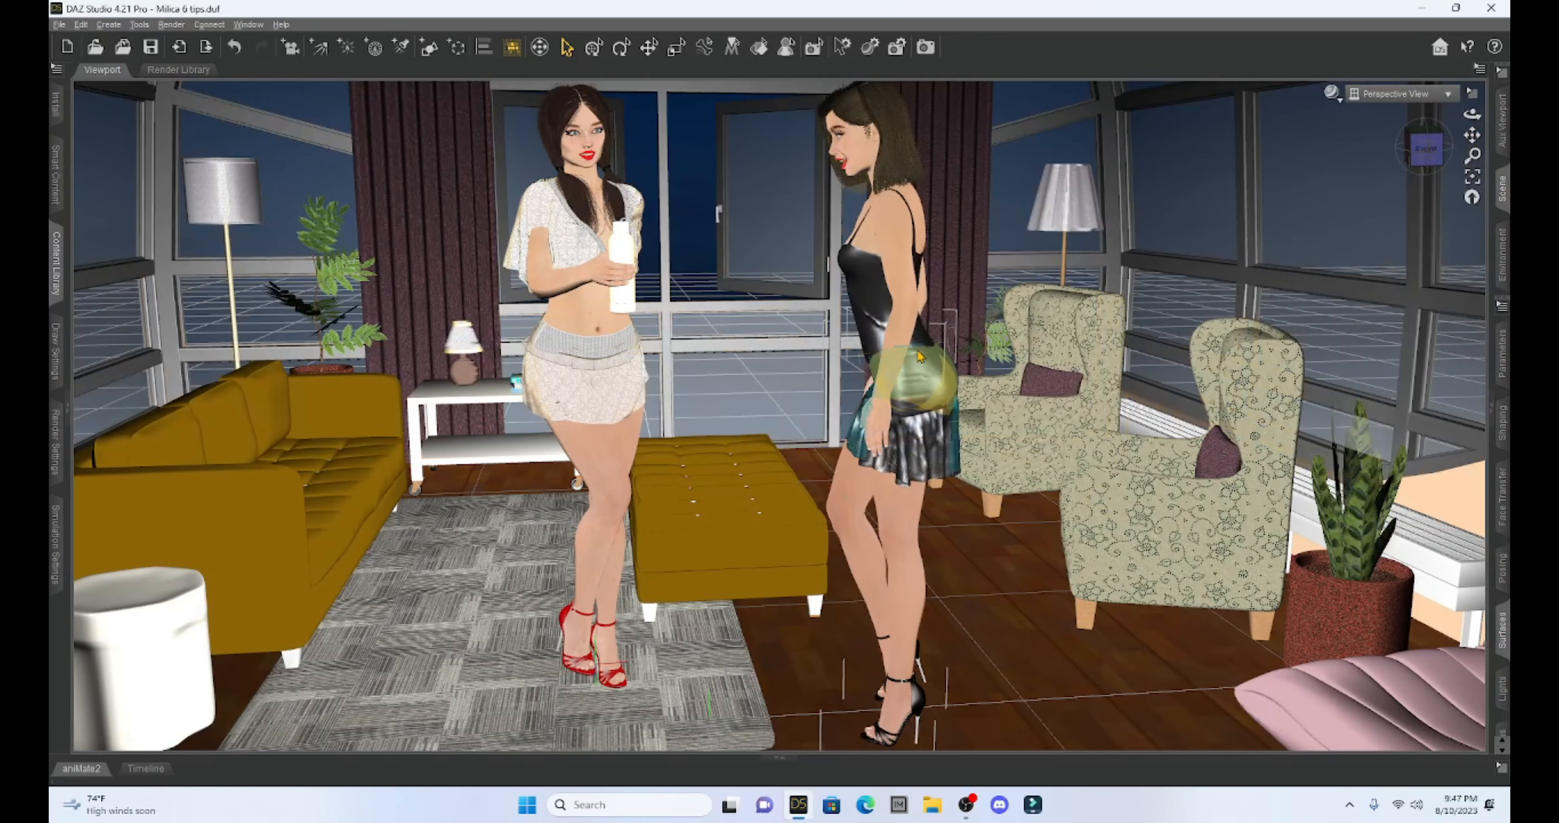
scroll(917, 350, down, 2)
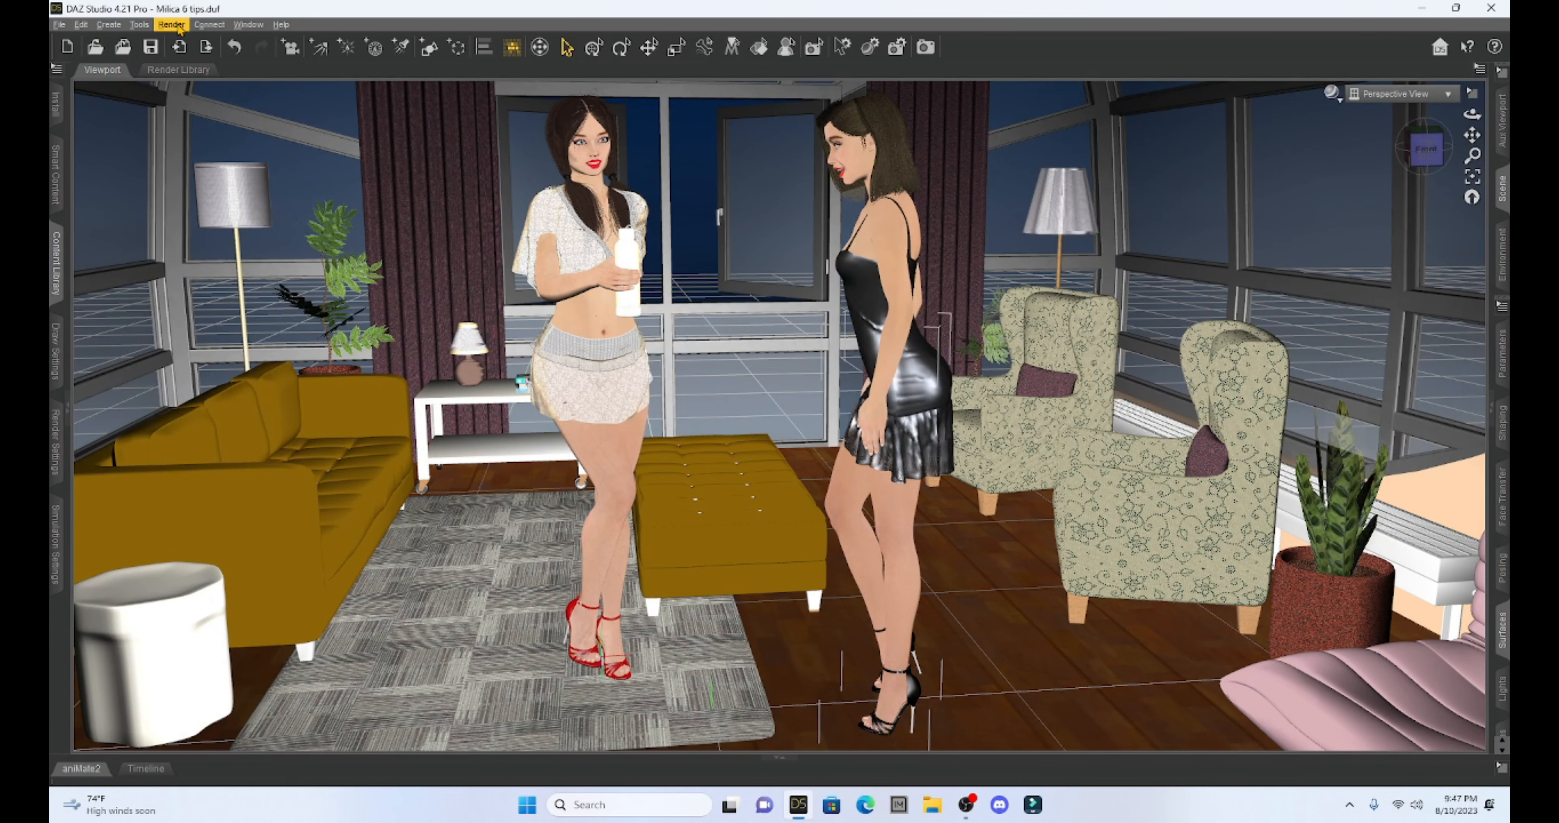
Start a full render of the scene and list all live settings inside the render window
click(175, 25)
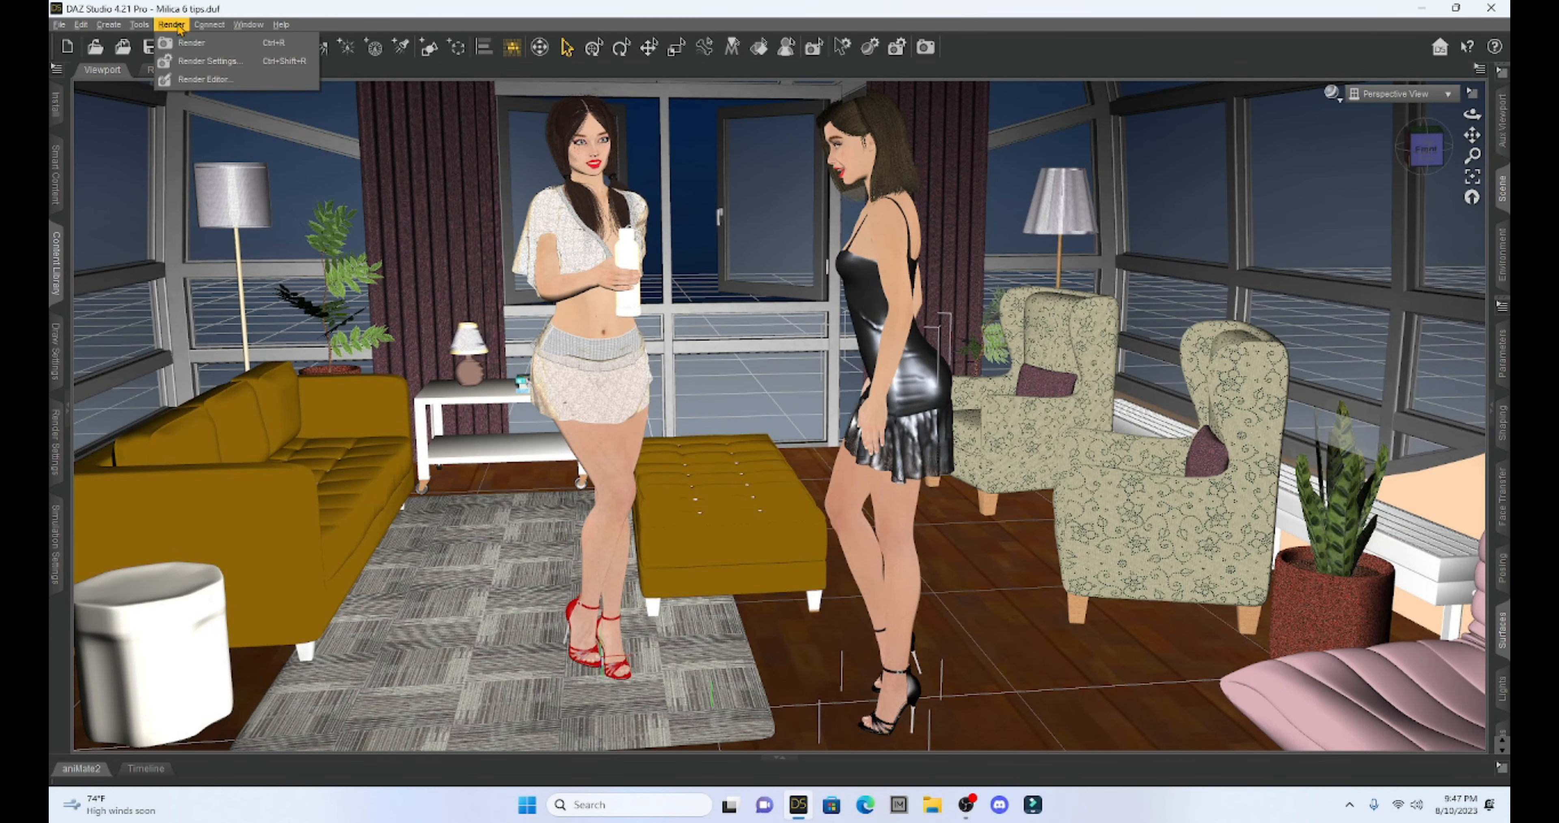
click(191, 44)
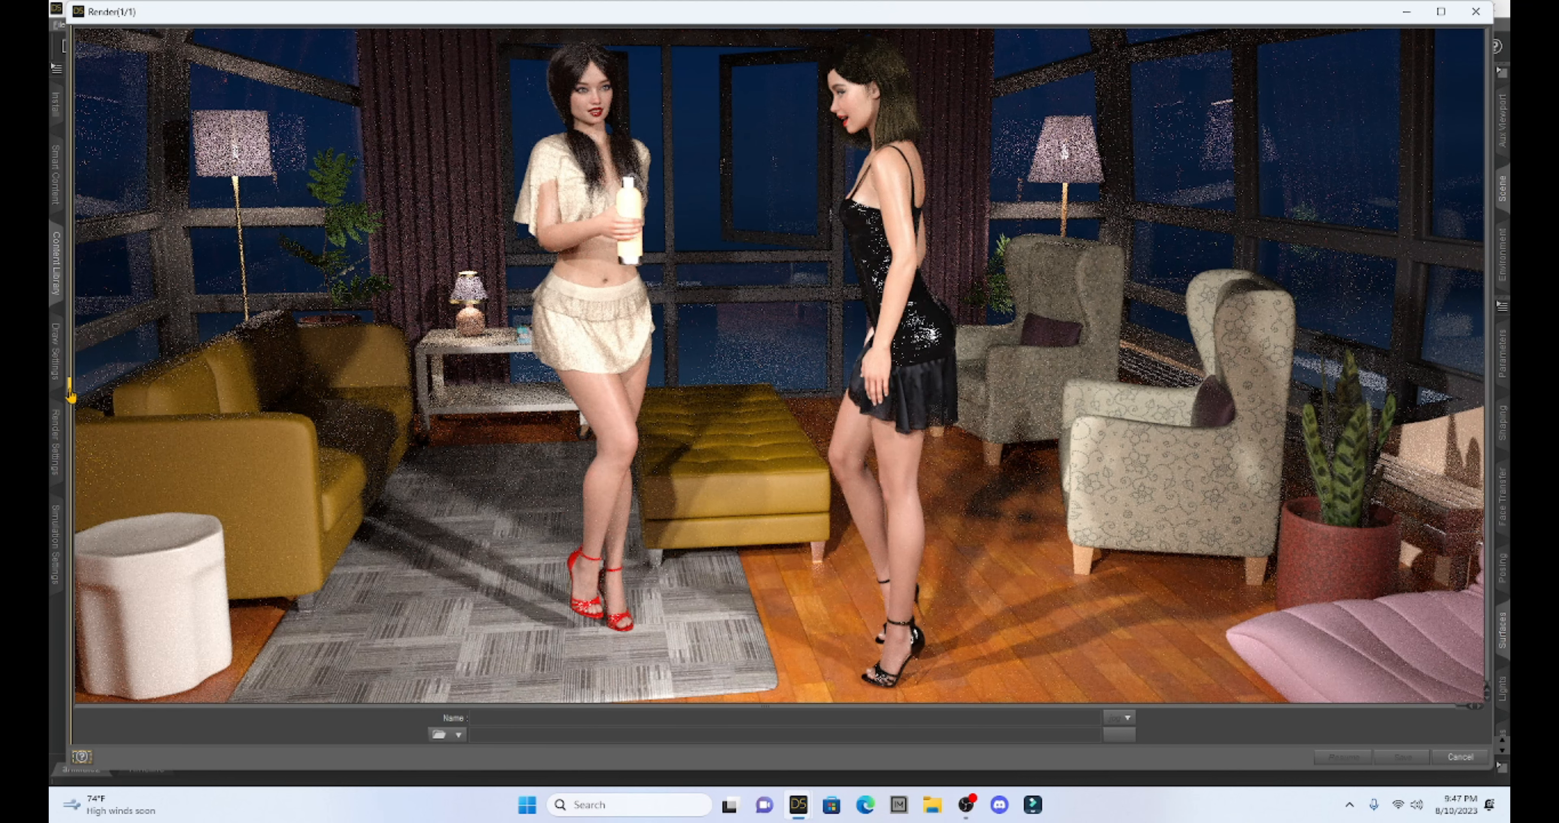
click(69, 393)
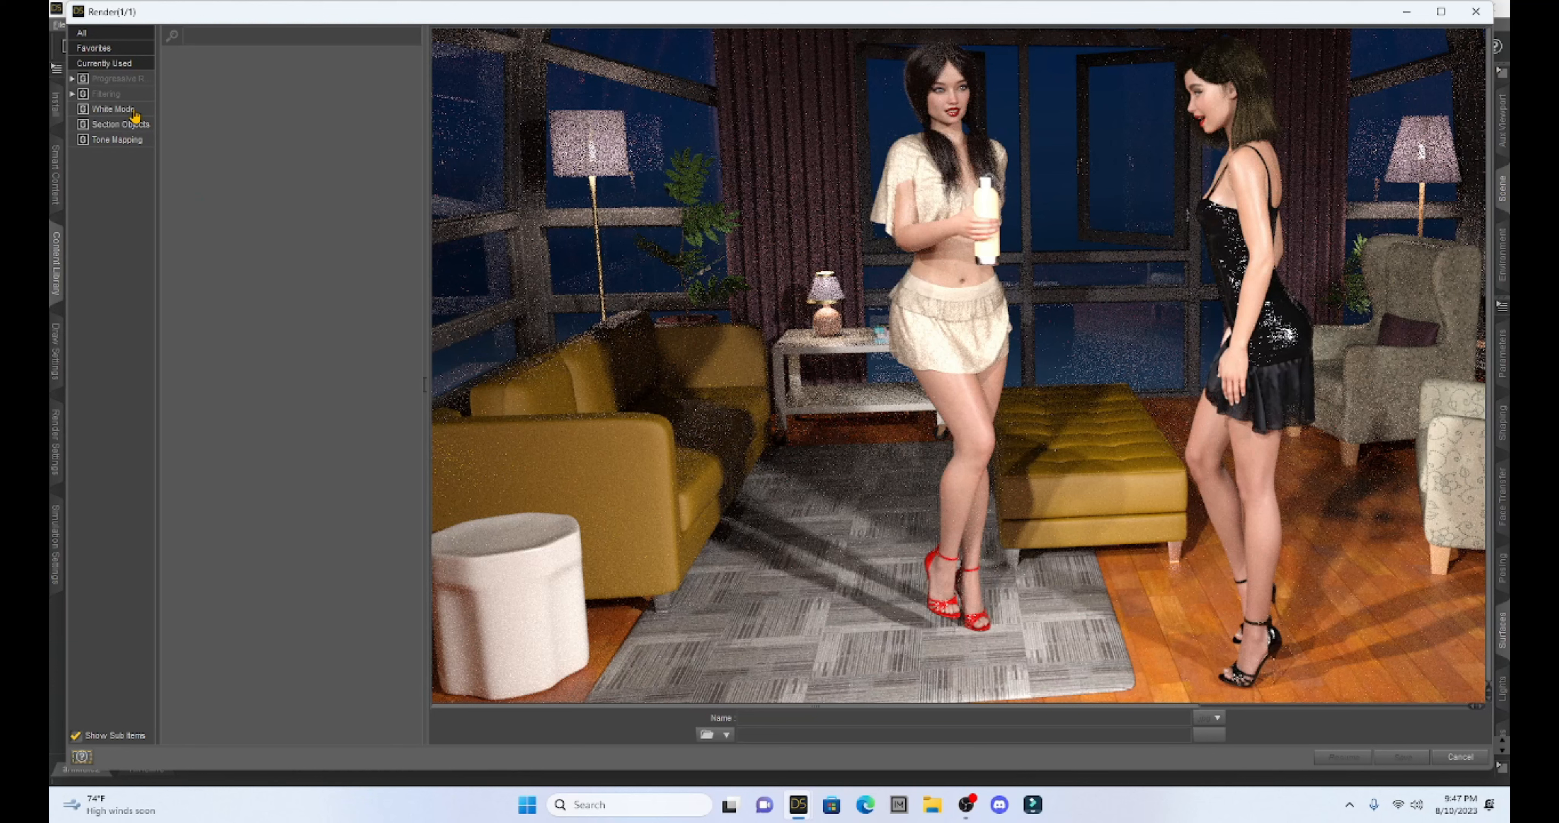
click(97, 35)
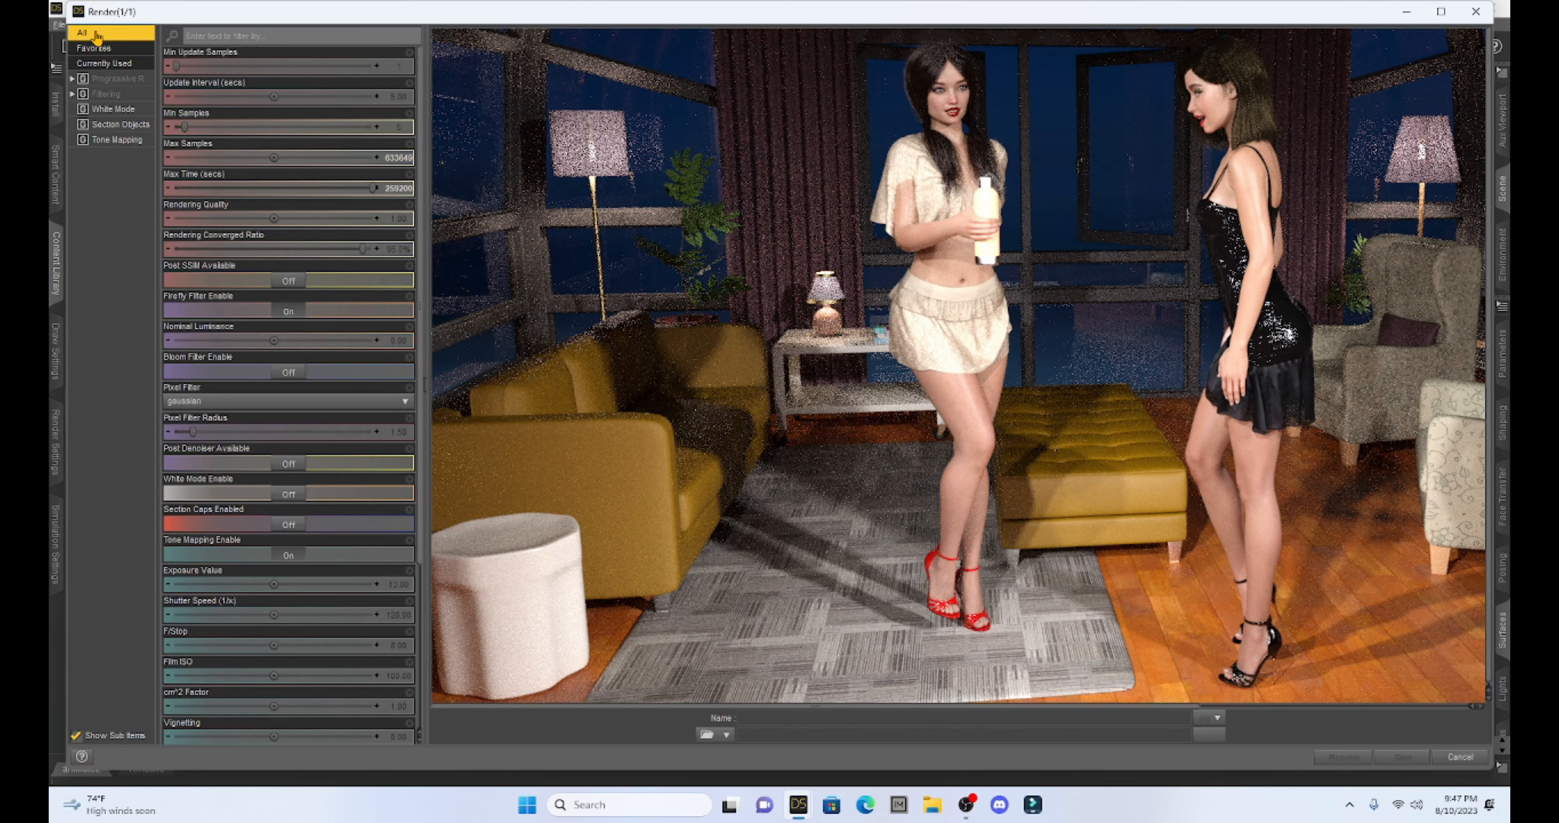
Examine the live render settings, including Max Samples, Max Time, Rendering Quality, the filters and tone mapping
click(317, 174)
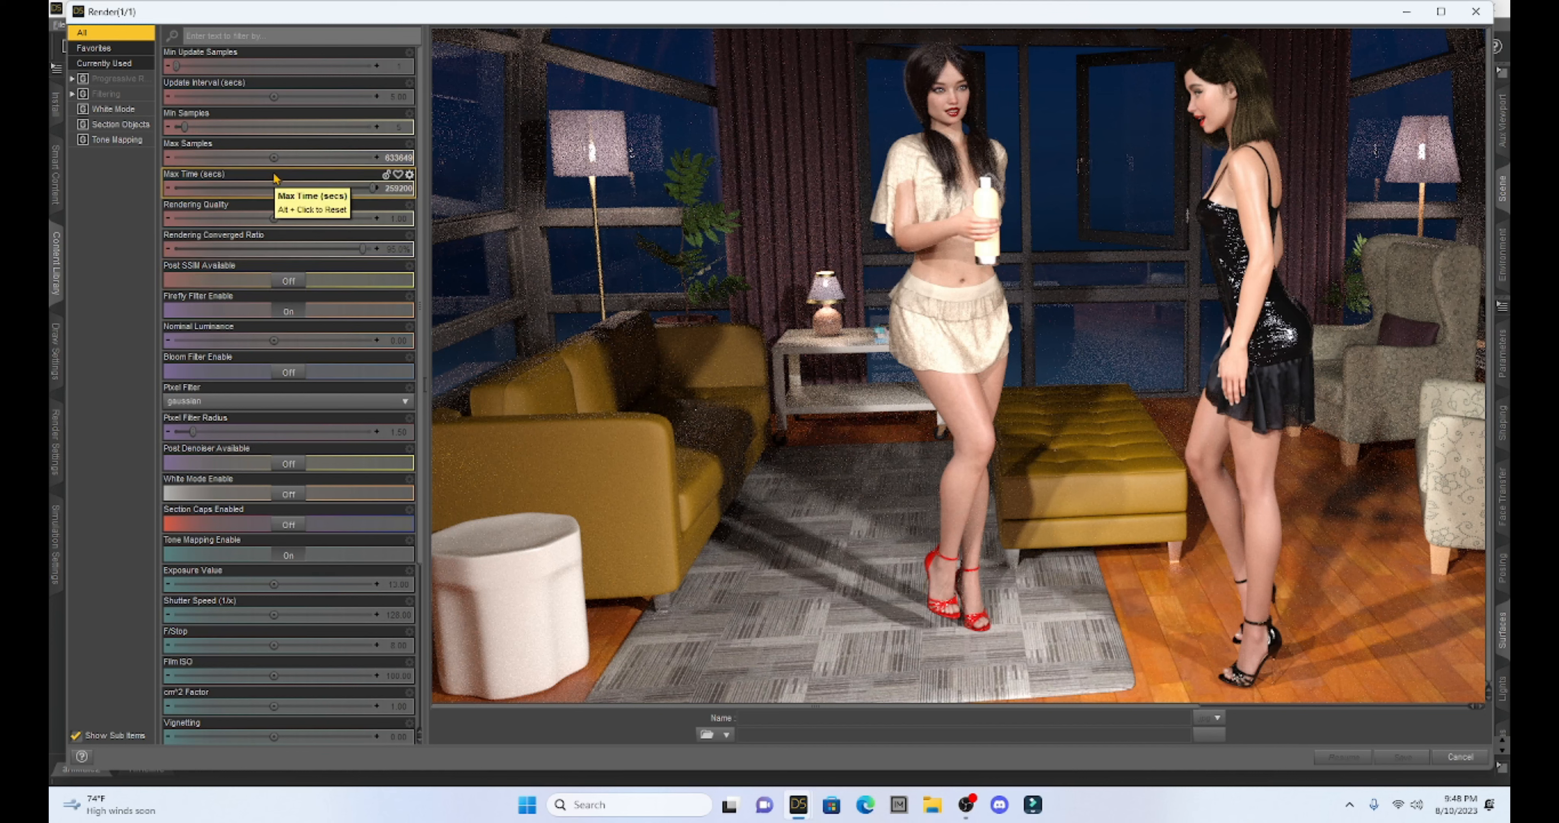
mouse_move(273, 250)
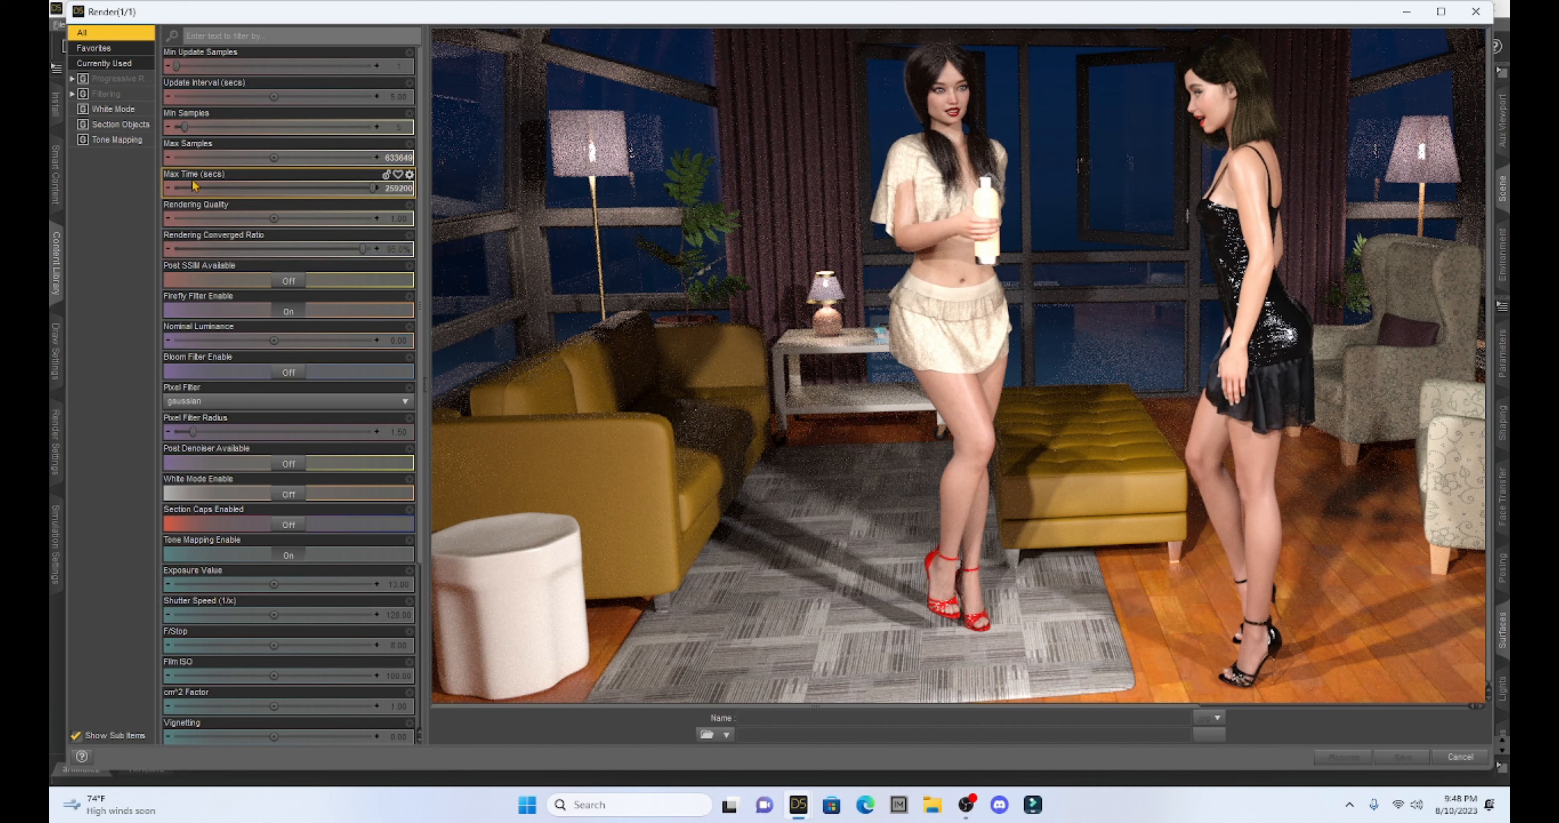
mouse_move(357, 202)
click(370, 187)
mouse_move(371, 188)
mouse_down()
mouse_move(180, 179)
mouse_move(374, 189)
mouse_up()
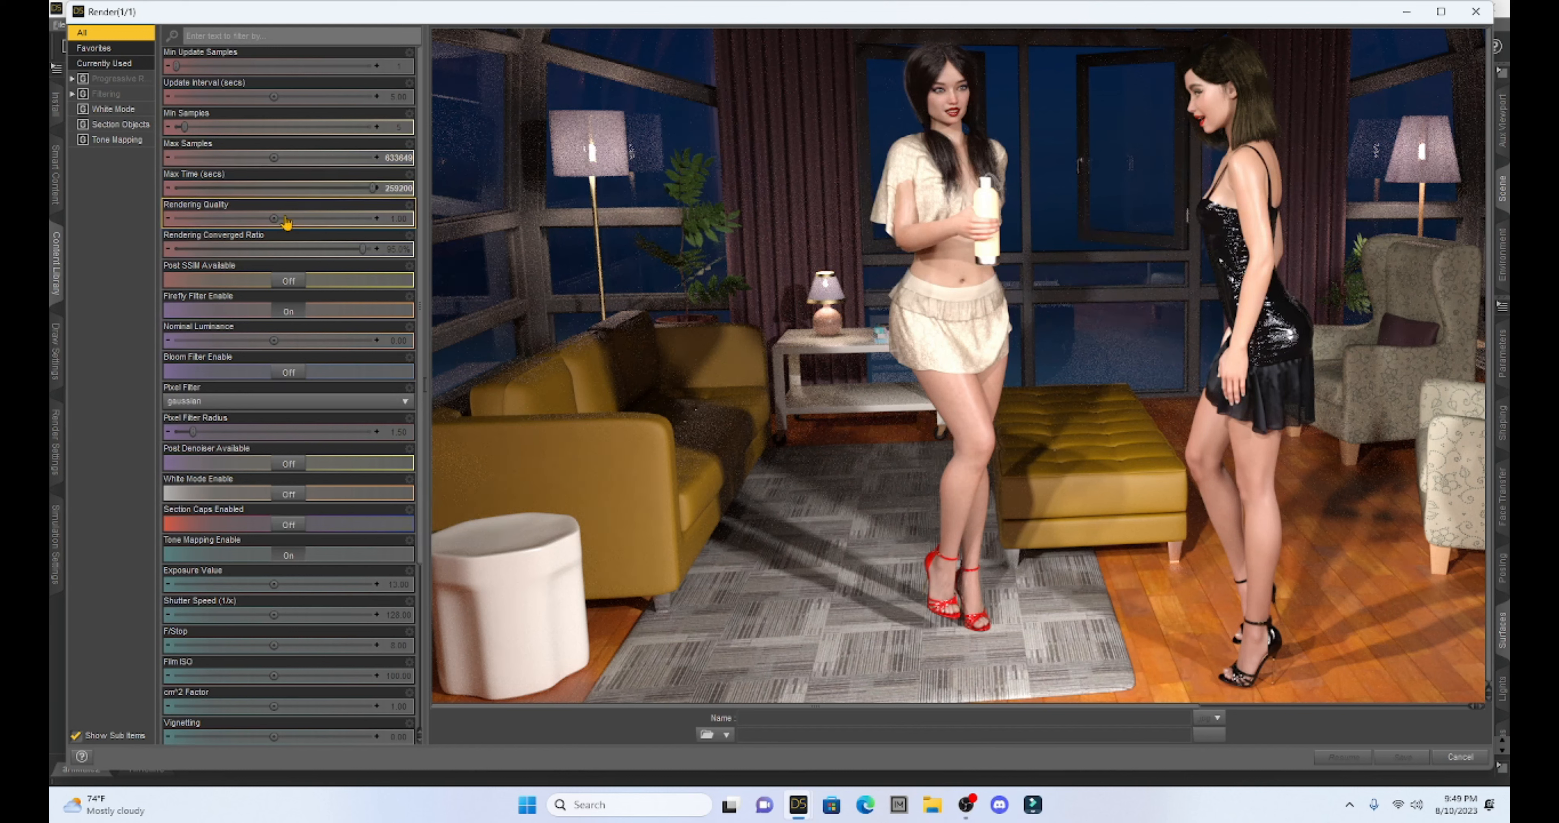
scroll(288, 285, down, 3)
scroll(288, 285, down, 1)
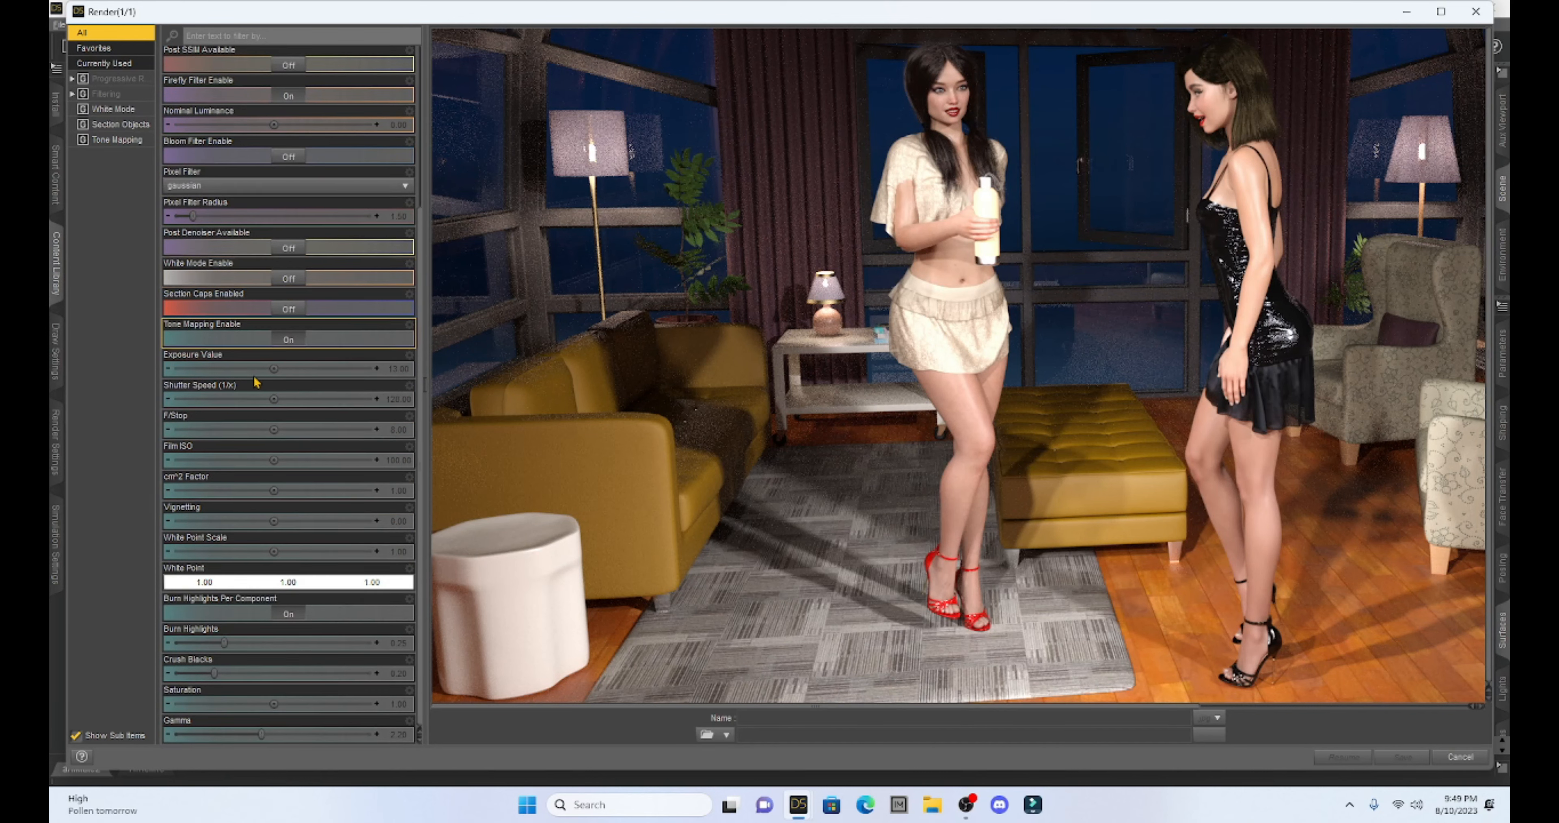
scroll(303, 291, up, 1)
scroll(302, 290, up, 3)
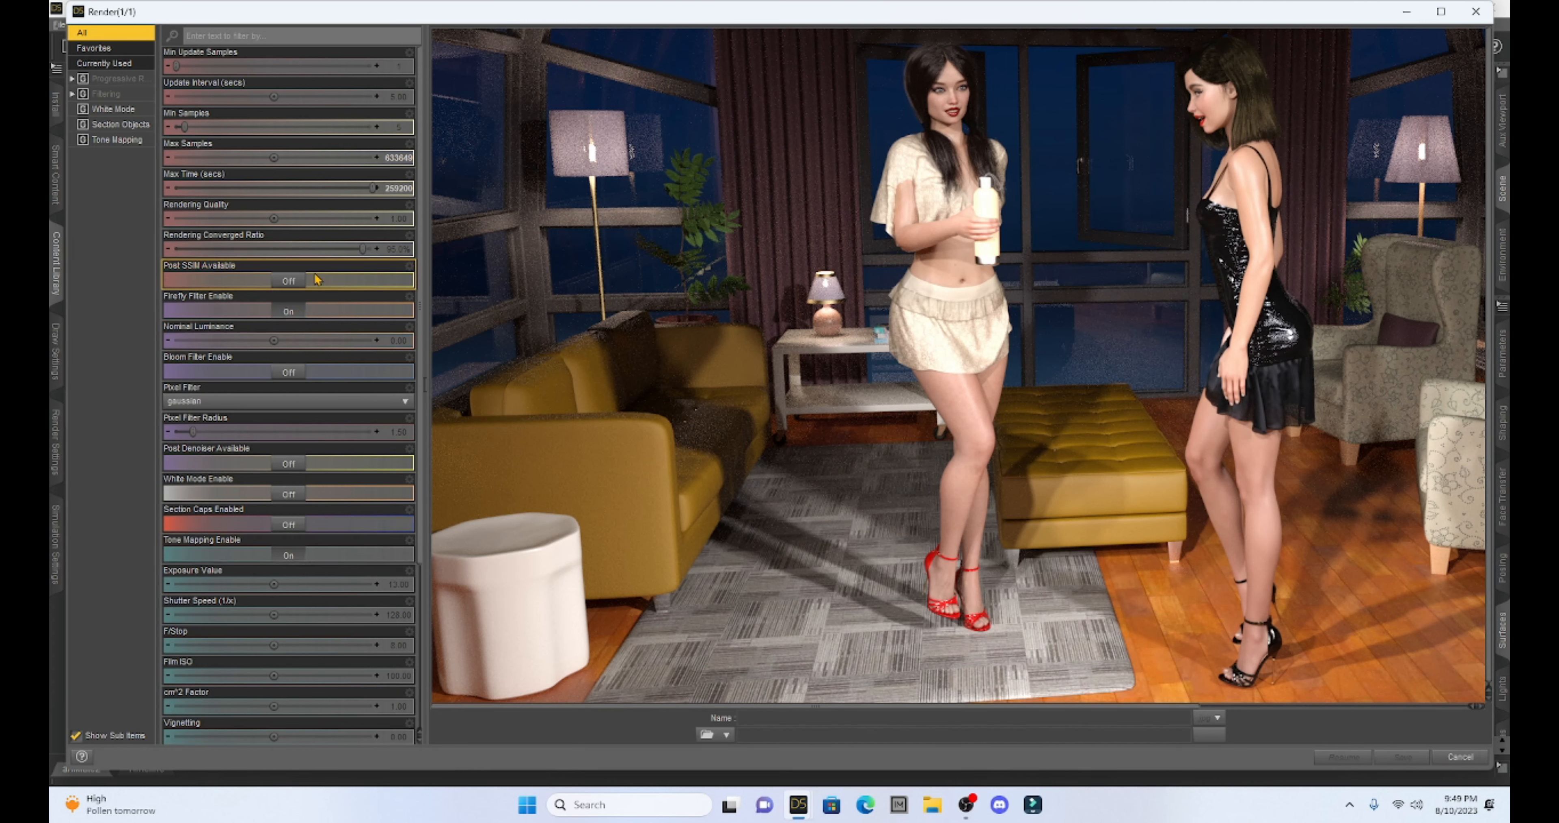
scroll(307, 354, down, 3)
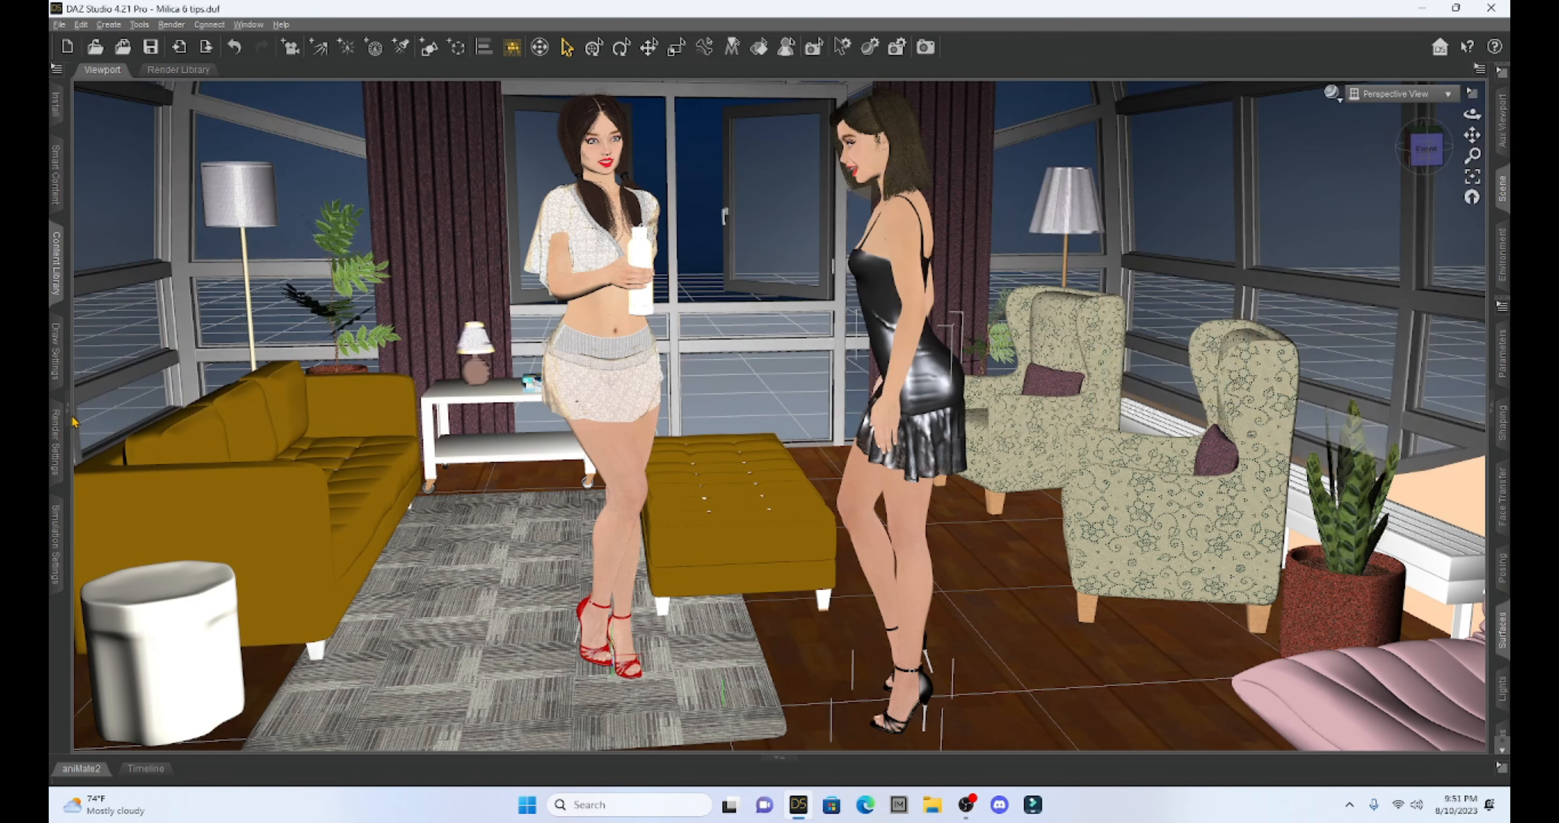
Restore both side pane groups and run a dForce simulation of the scene
click(69, 406)
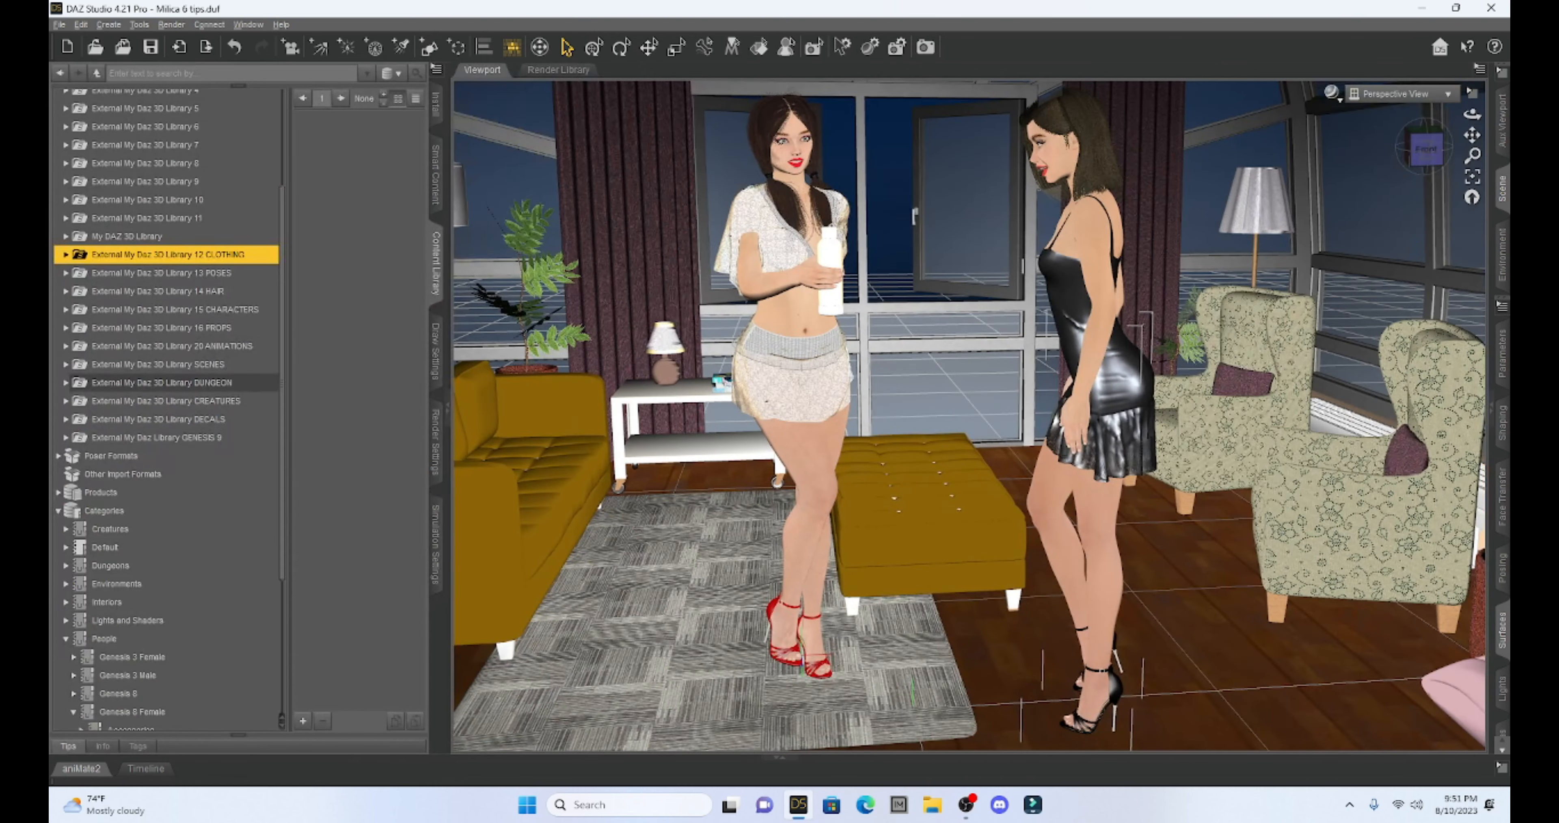
click(1492, 412)
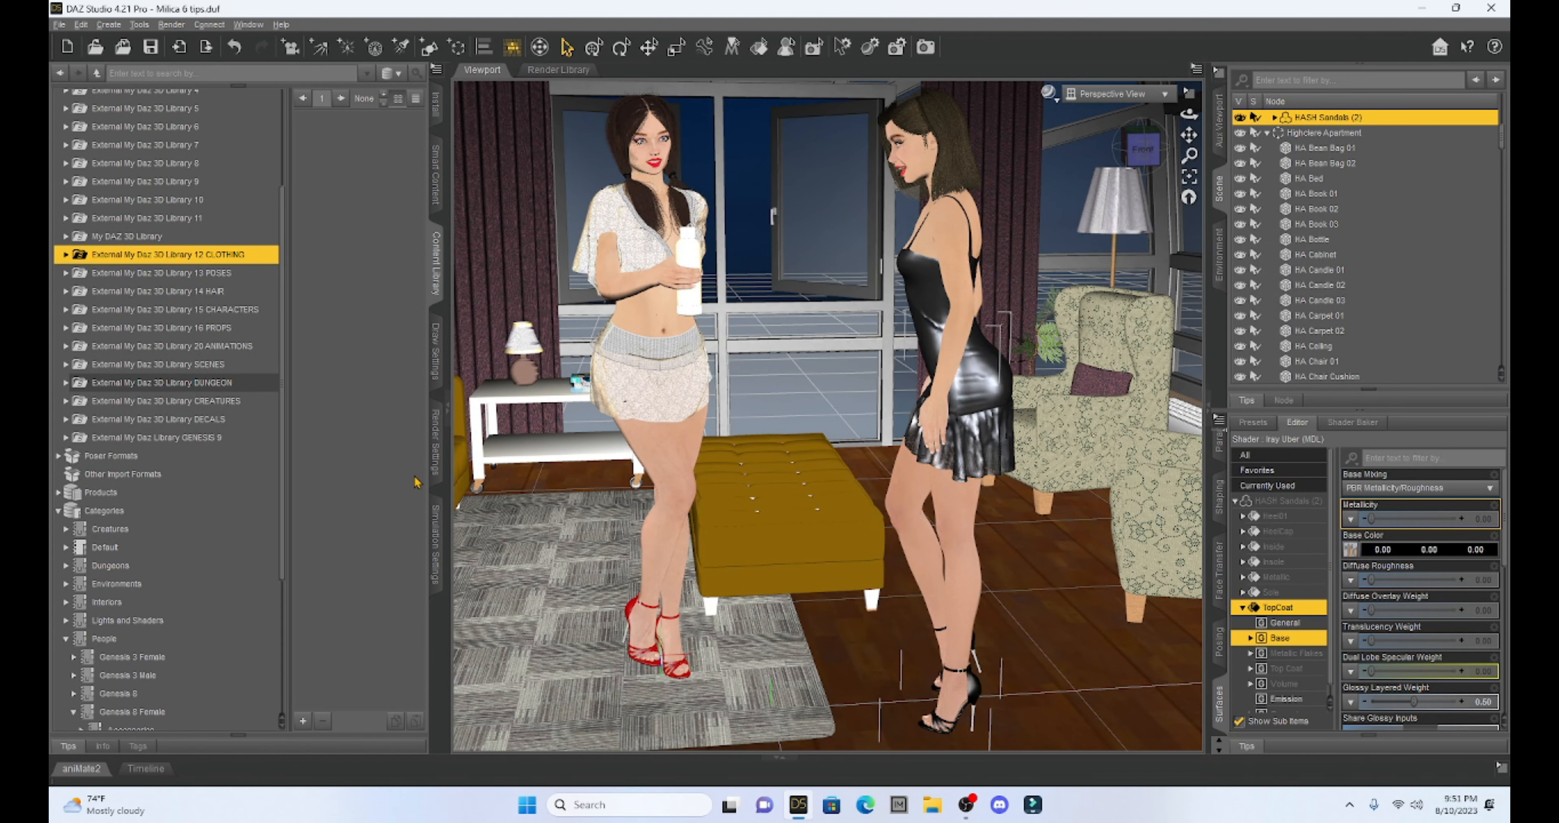
click(437, 537)
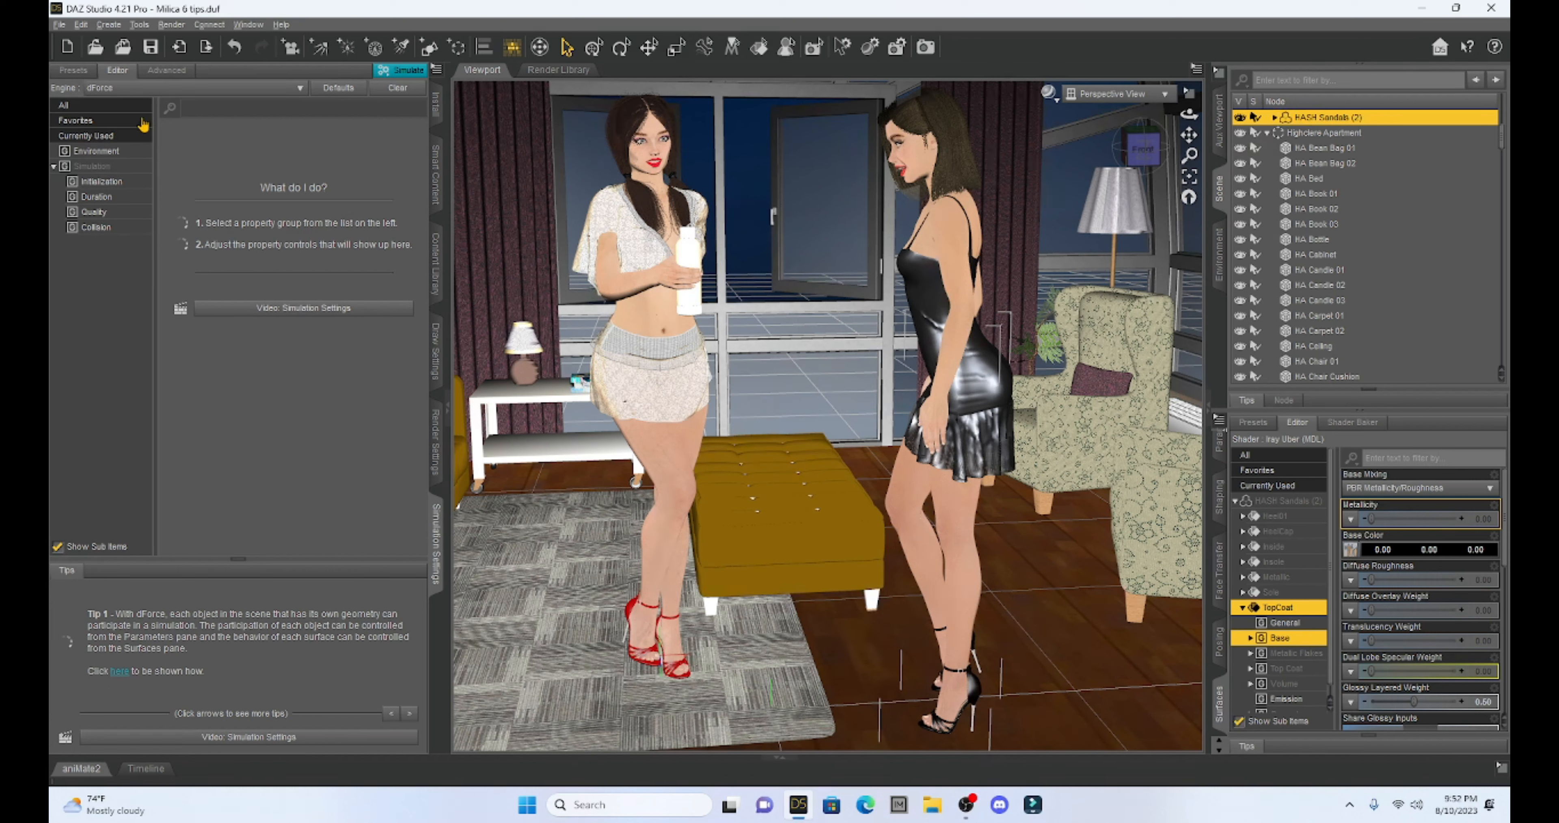
click(101, 107)
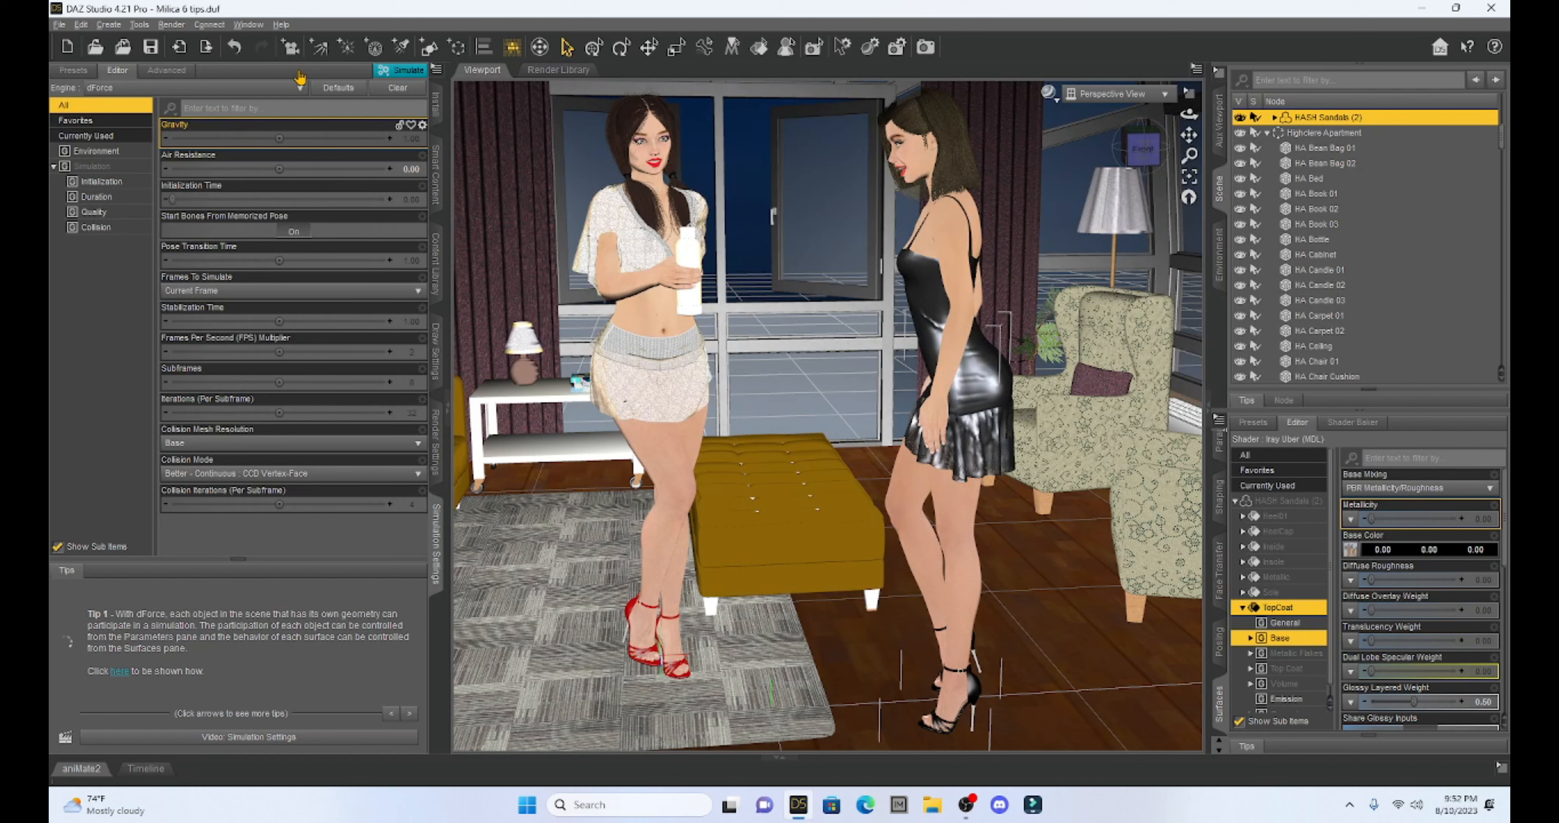
click(392, 71)
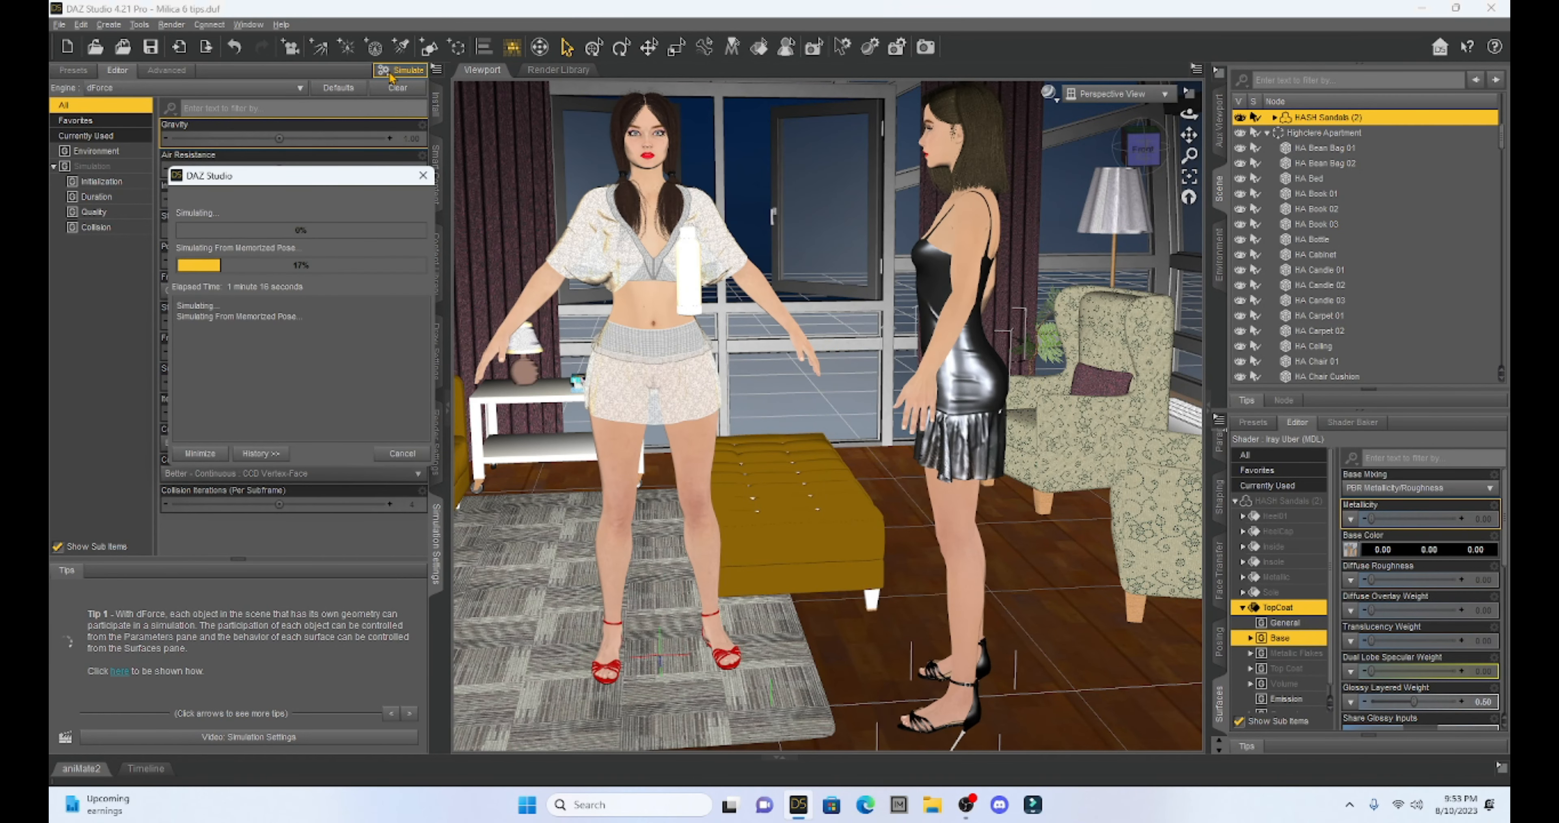